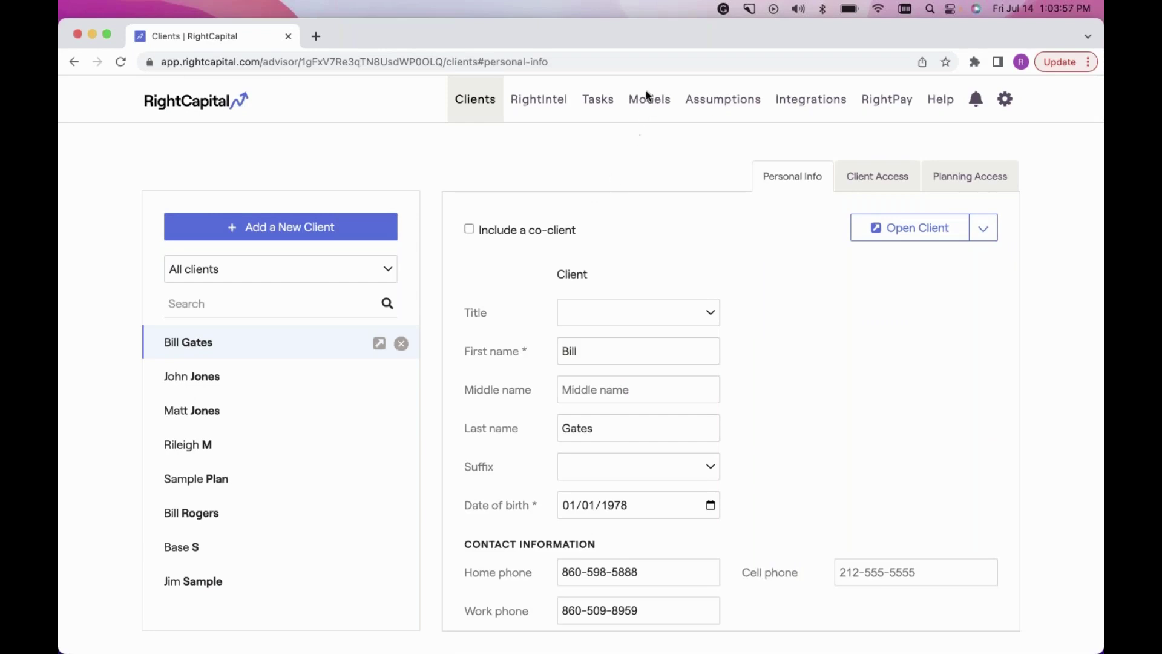
# - Open the model portfolios and add a new portfolio
pyautogui.click(663, 101)
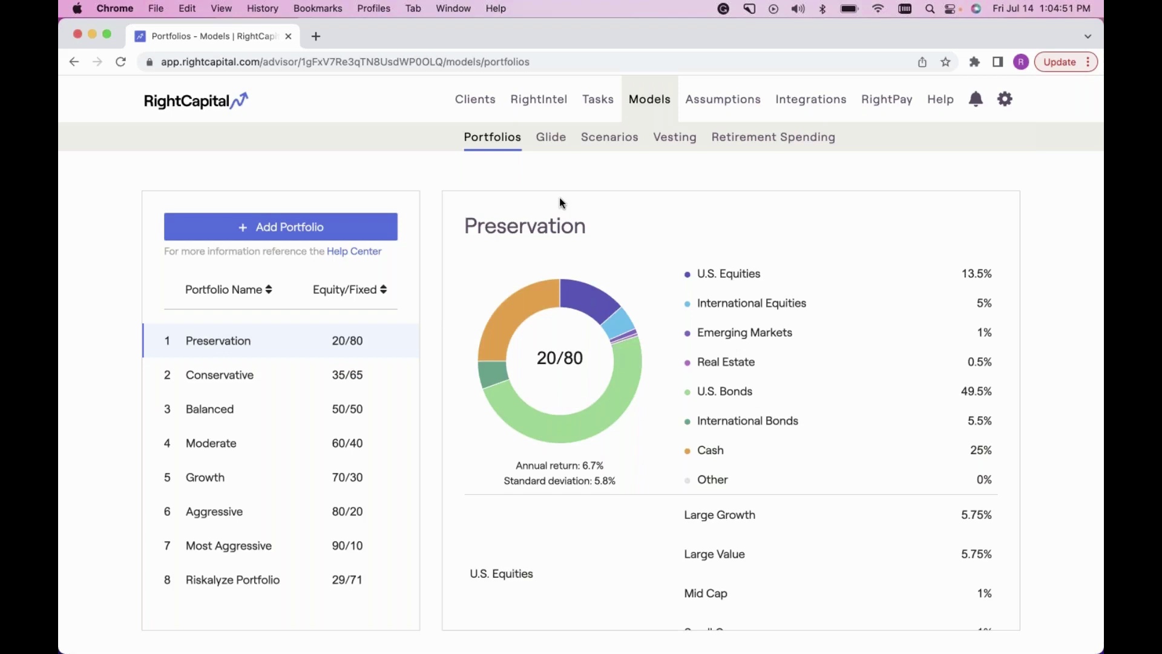
pyautogui.moveTo(488, 341)
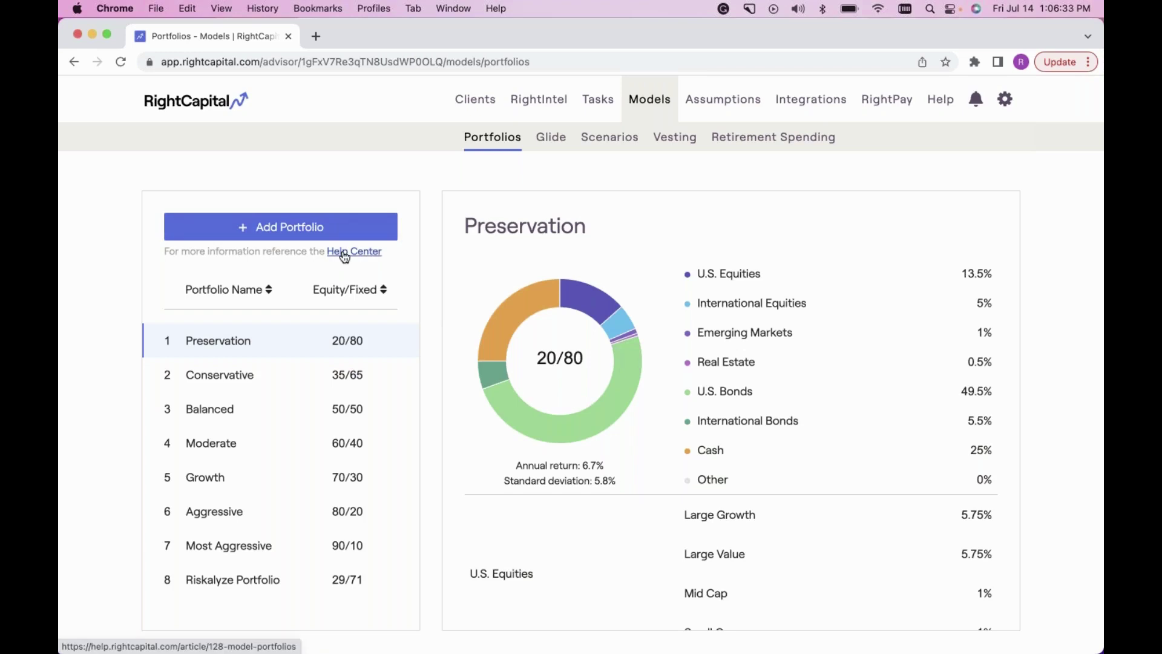
pyautogui.click(288, 230)
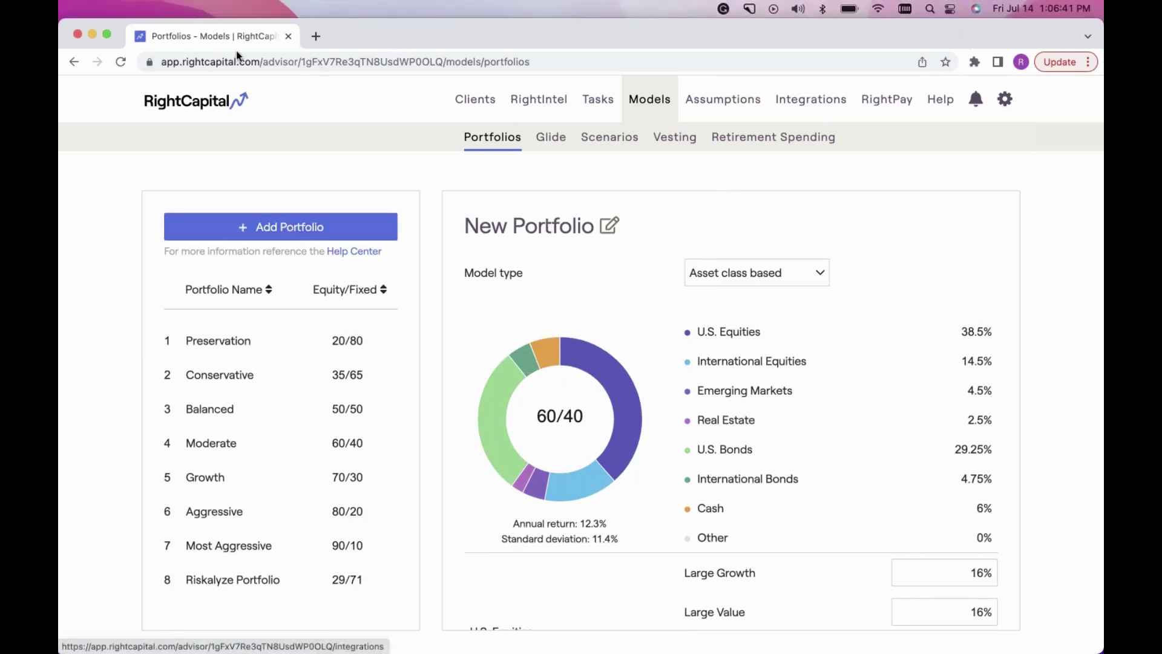
# - Rename the new portfolio as 60/40
pyautogui.click(610, 228)
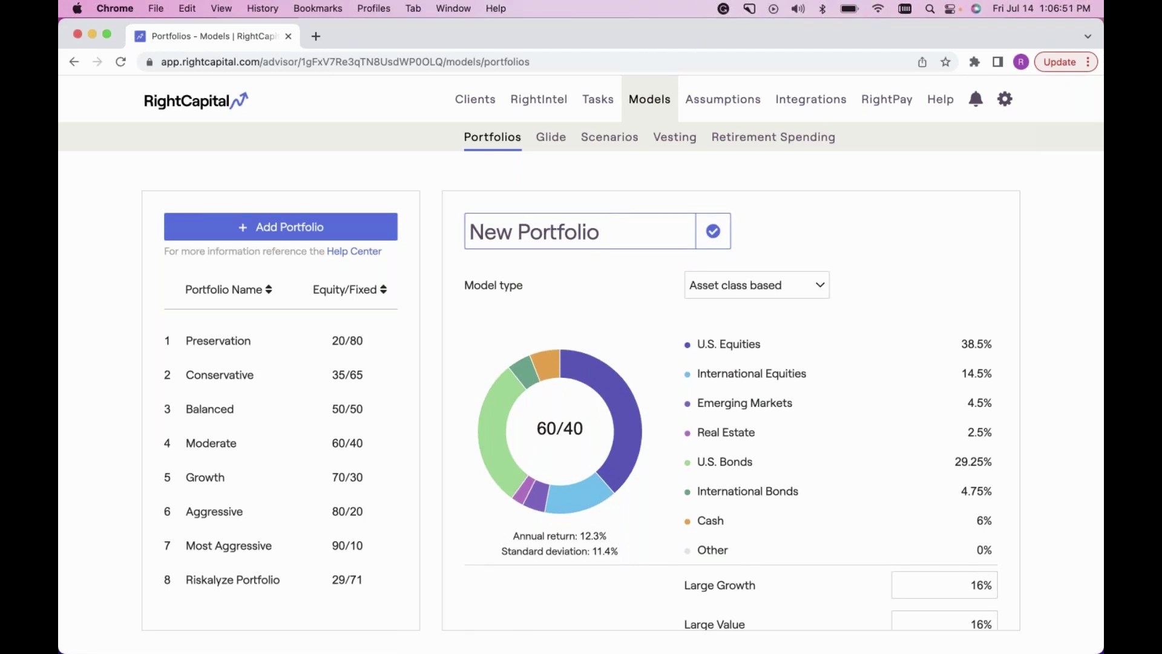
pyautogui.moveTo(601, 232); pyautogui.dragTo(455, 235)
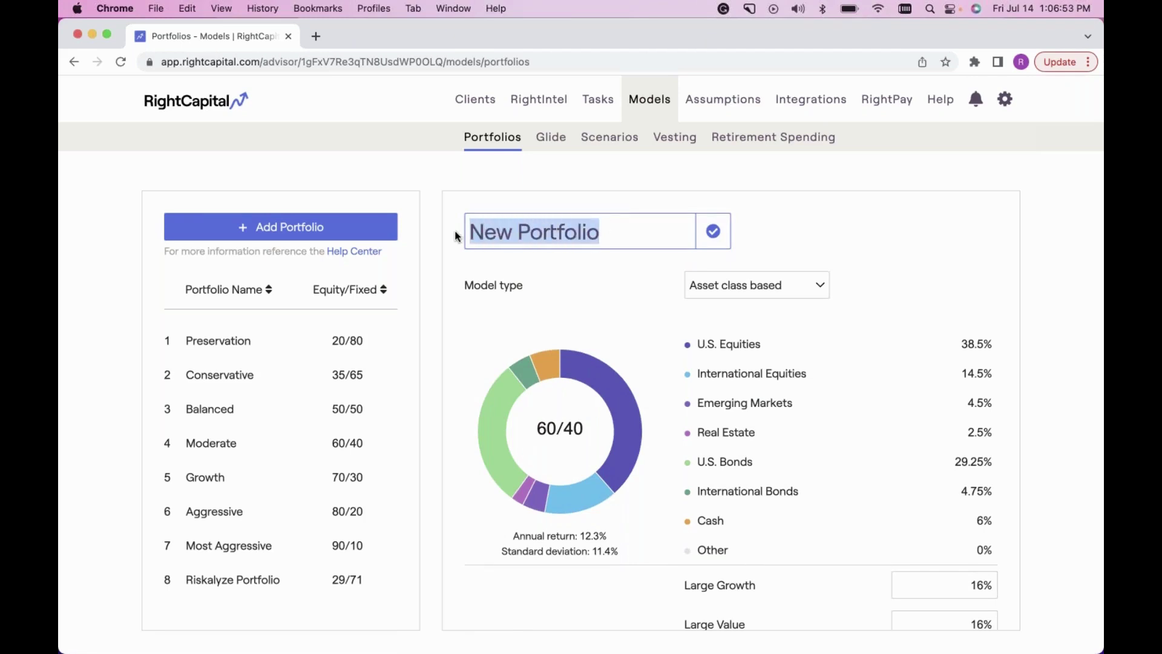
pyautogui.write('60')
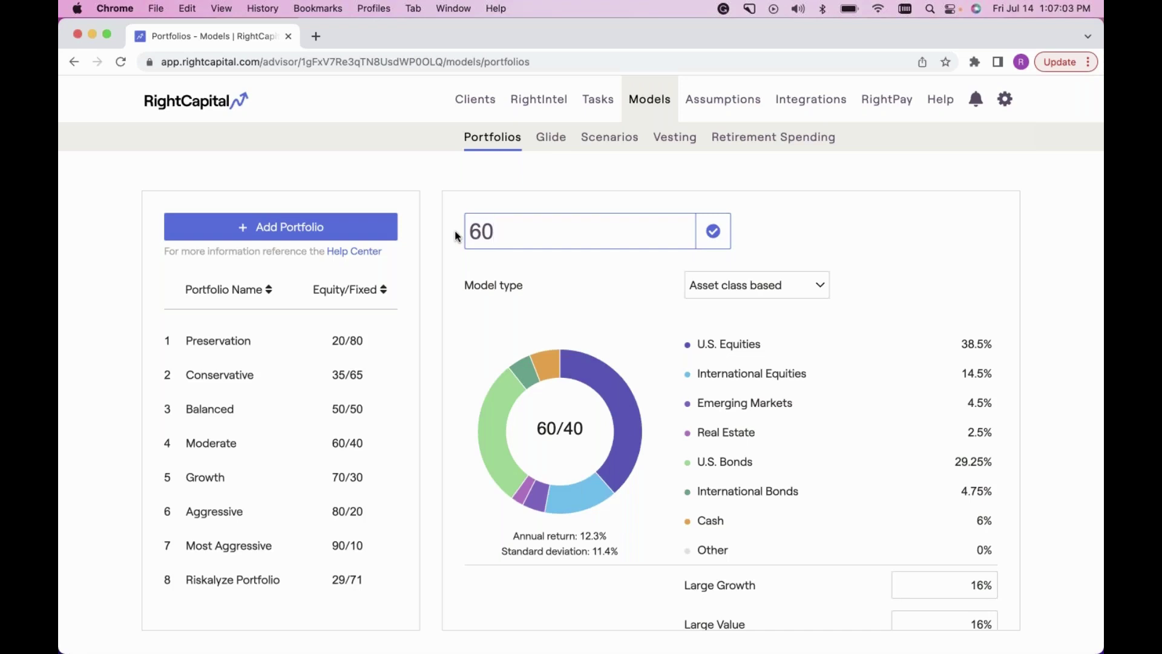
pyautogui.press('BackSpace')
pyautogui.press('BackSpace')
pyautogui.write('60/40')
pyautogui.click(714, 236)
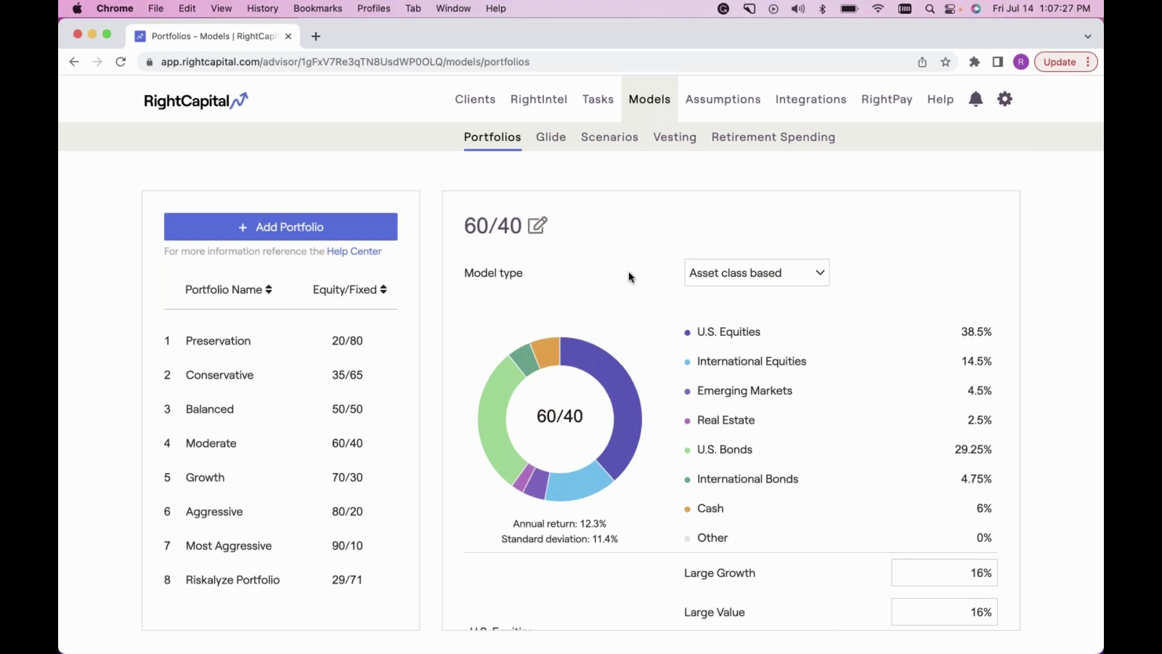
# - Set the 60/40 portfolio's Large Growth allocation to 10% and check the allocation total and save option
pyautogui.scroll(-1, 775, 302)
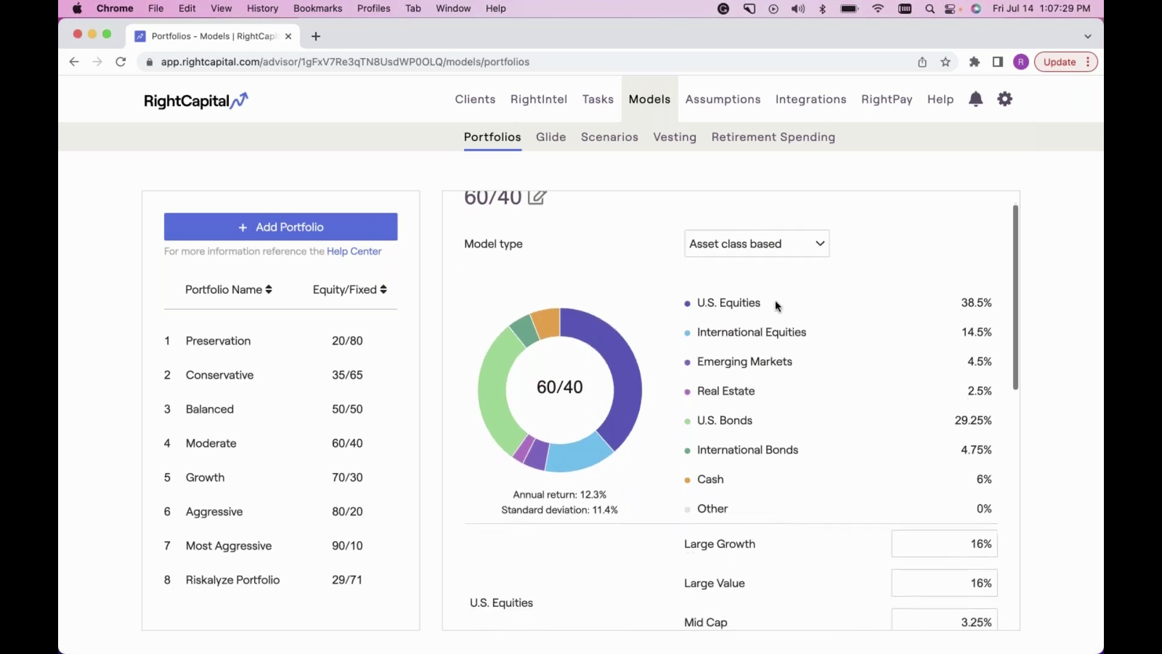
pyautogui.scroll(-5, 795, 389)
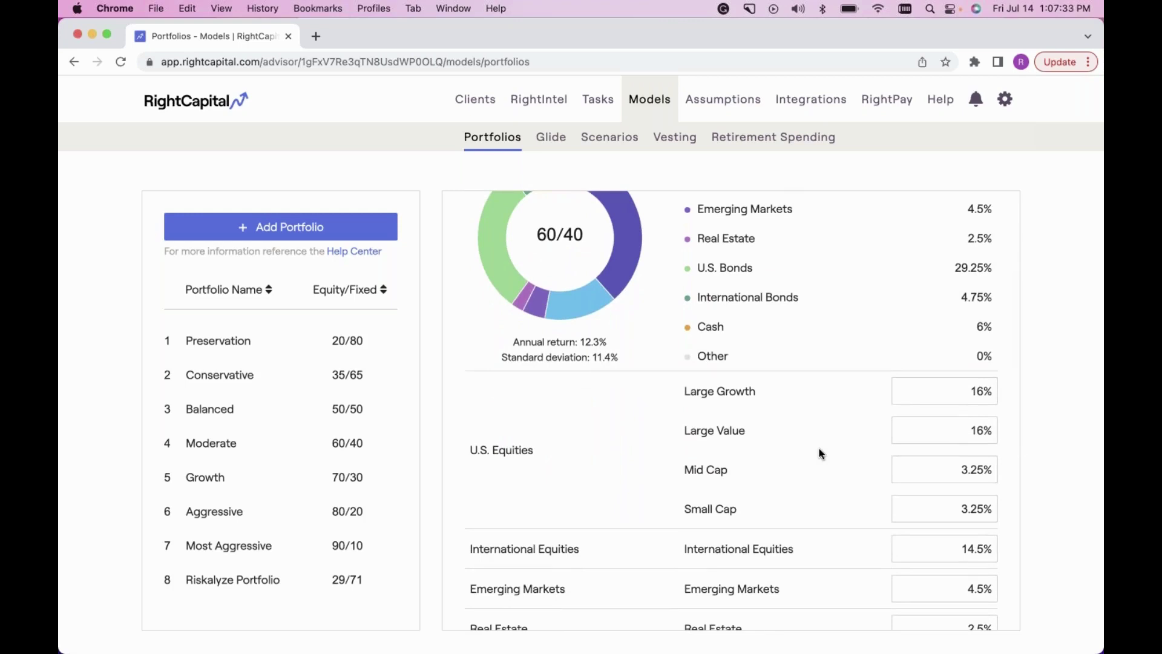
pyautogui.scroll(-2, 821, 454)
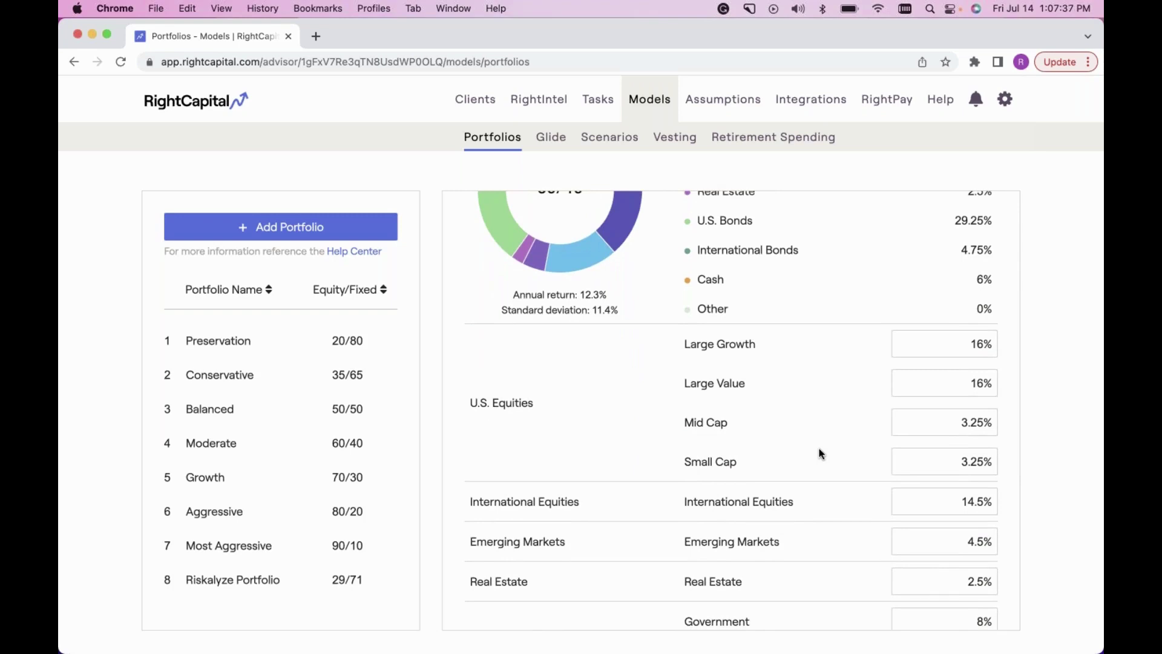
pyautogui.scroll(-2, 830, 400)
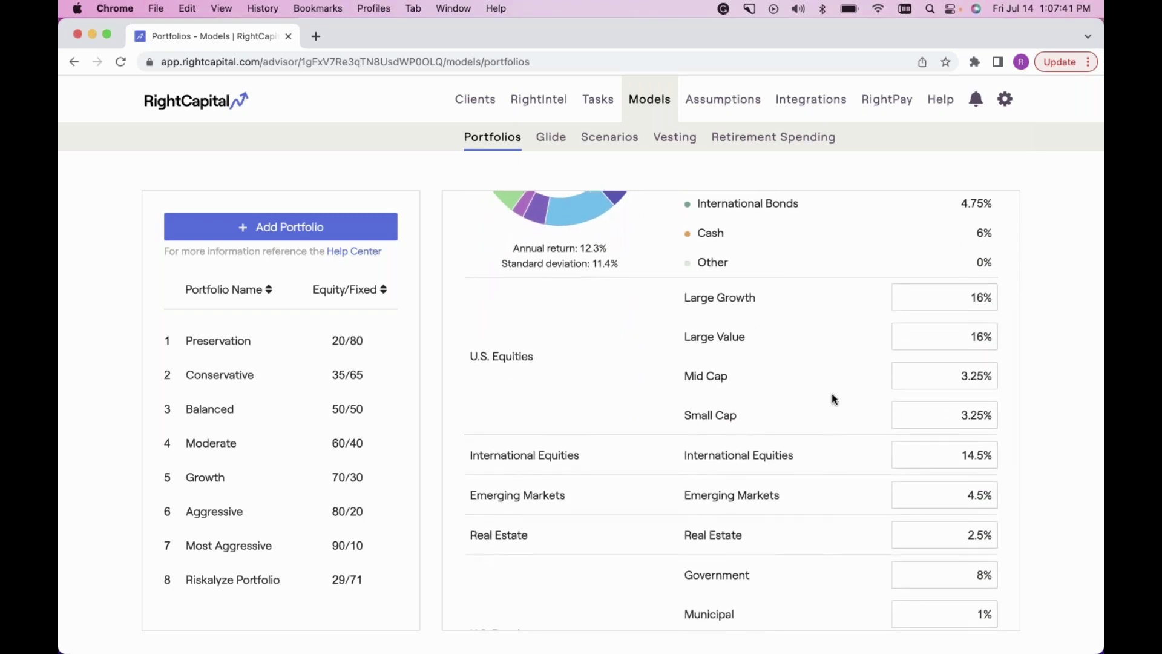
pyautogui.click(984, 300)
pyautogui.press('BackSpace')
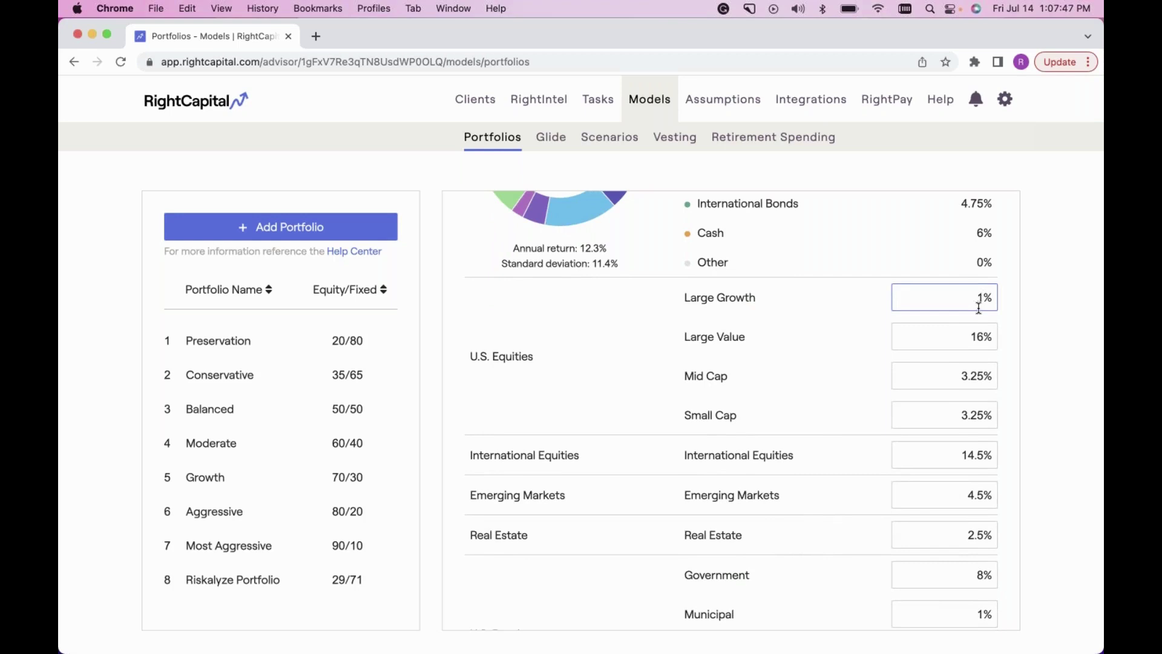
pyautogui.write('0')
pyautogui.scroll(-2, 965, 496)
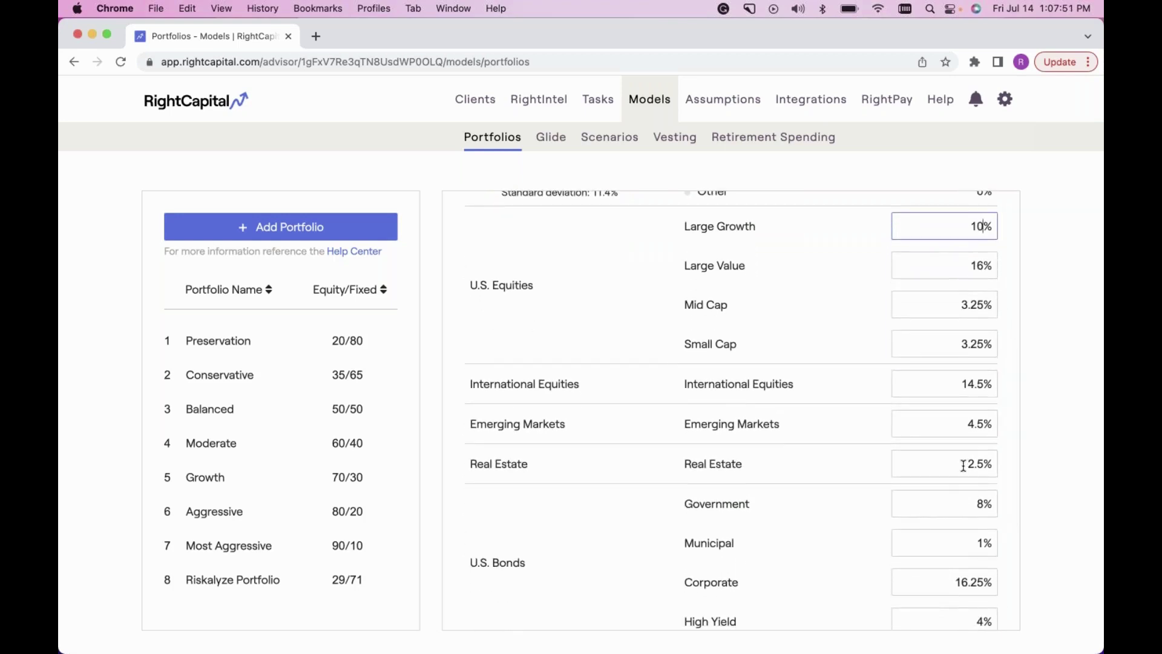
pyautogui.scroll(-5, 950, 478)
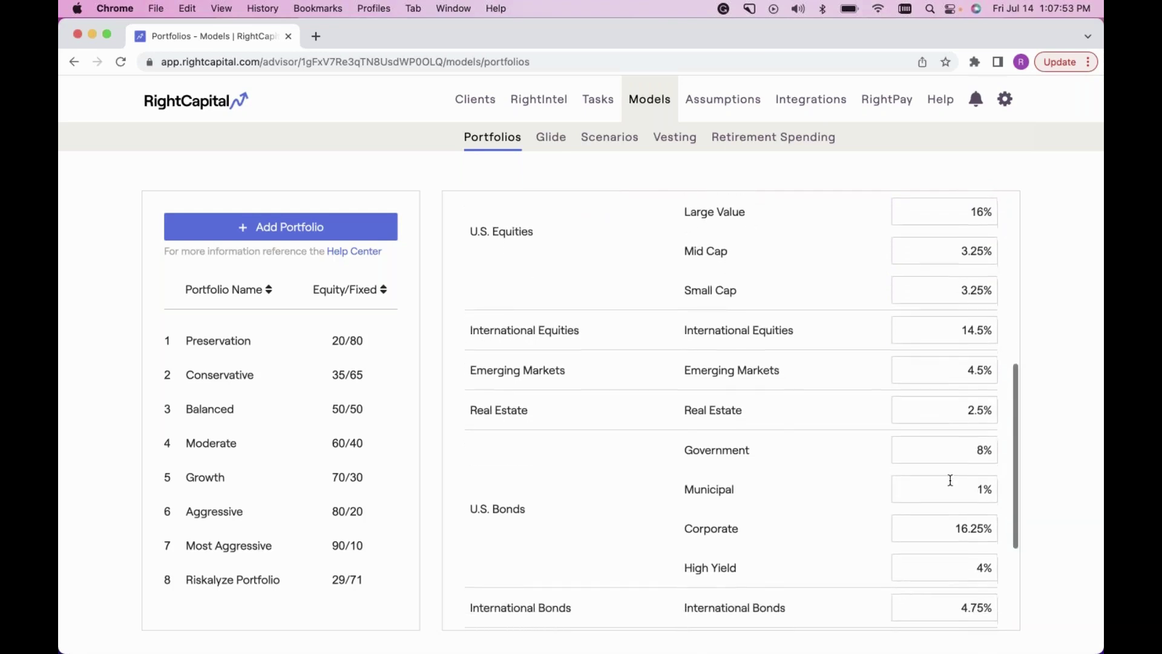
pyautogui.scroll(-1, 950, 485)
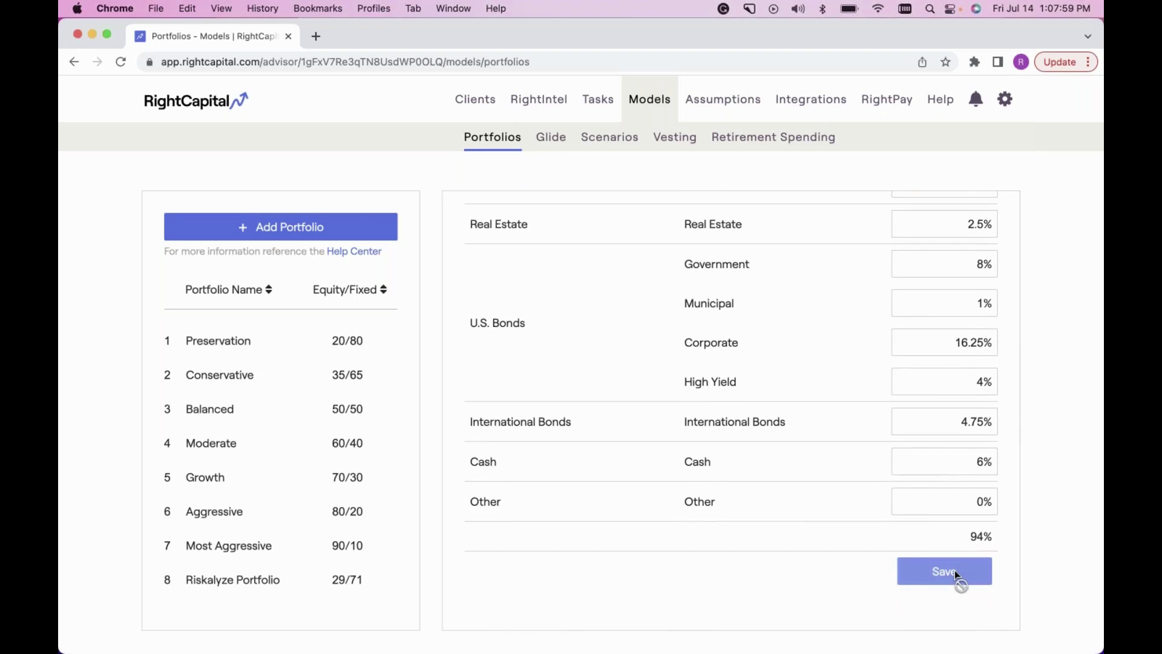
# - Set the Large Growth allocation back to 16% and recheck the allocation total
pyautogui.scroll(5, 974, 350)
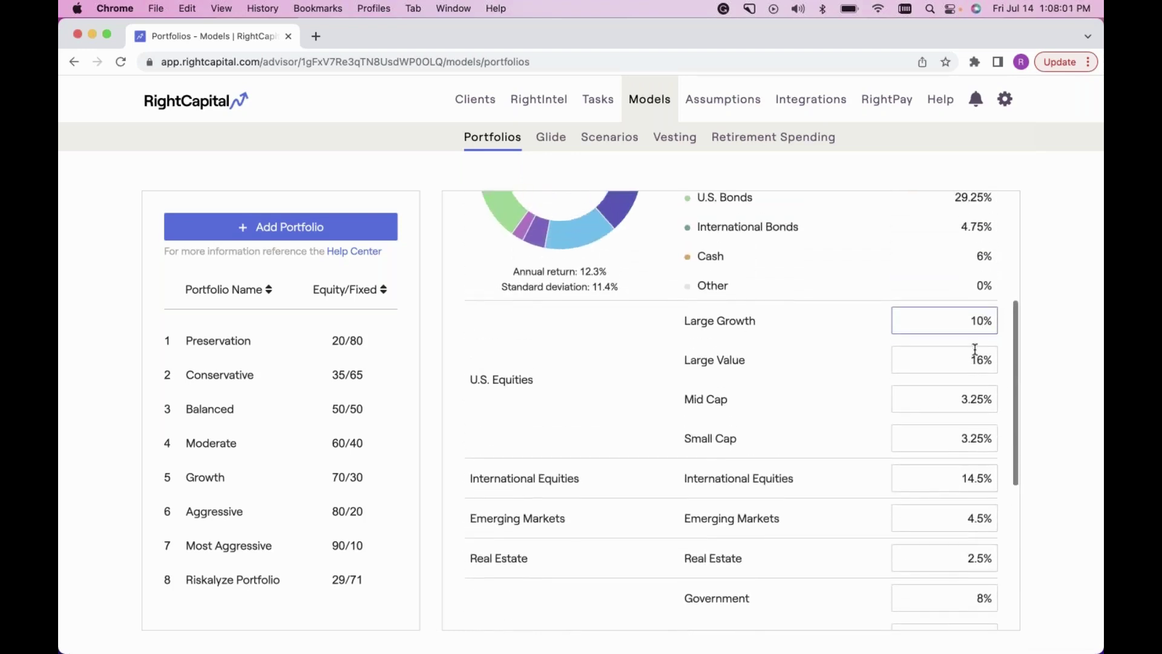
pyautogui.press('BackSpace')
pyautogui.write('6')
pyautogui.scroll(-5, 973, 393)
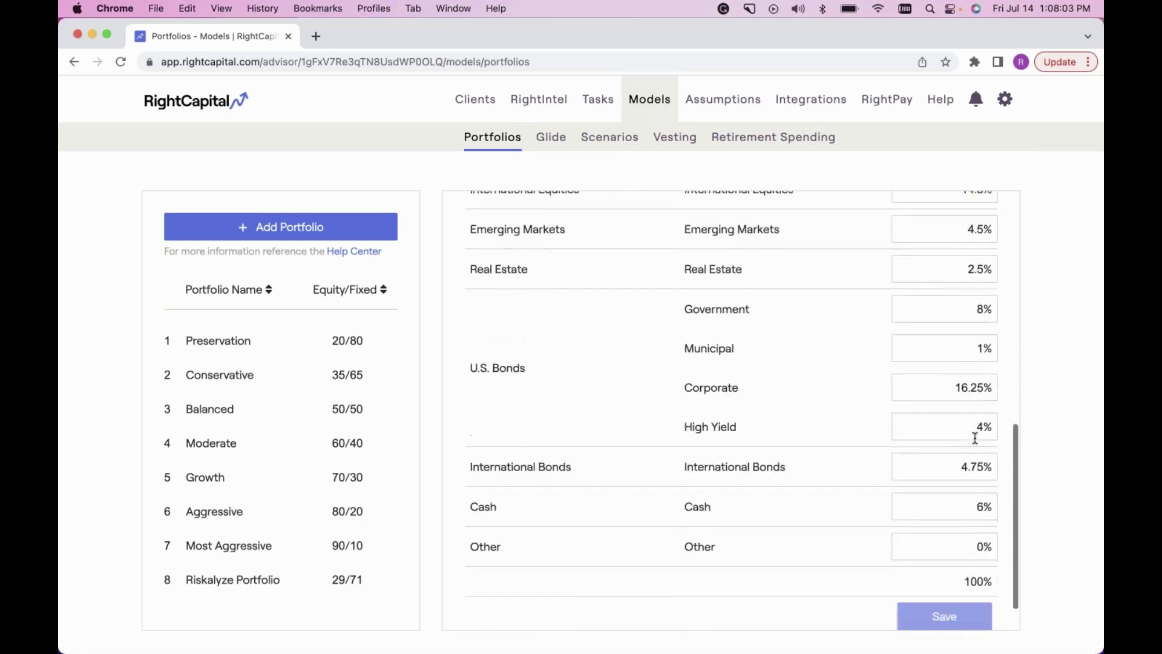
pyautogui.scroll(7, 939, 487)
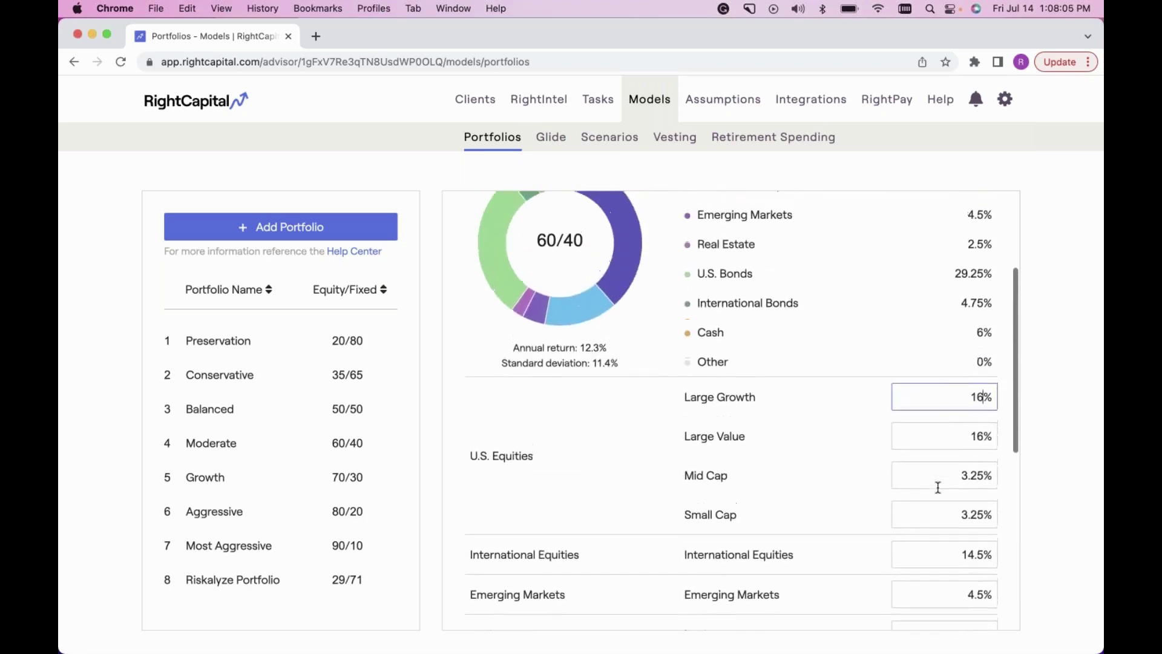
pyautogui.scroll(-1, 902, 485)
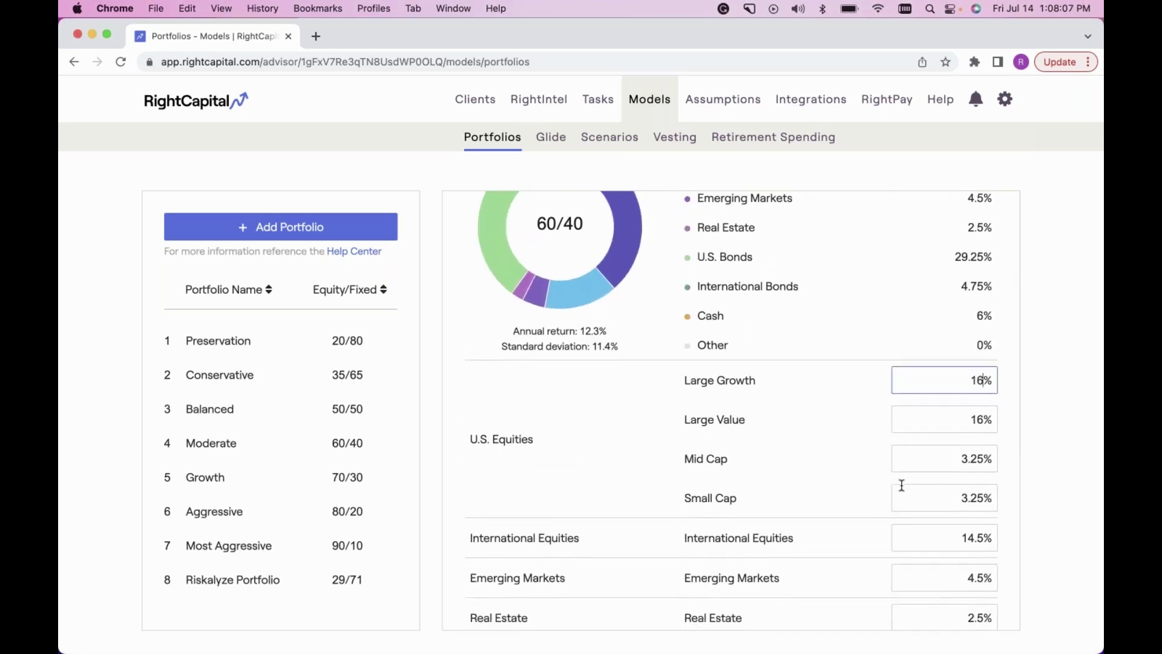
pyautogui.scroll(-2, 902, 485)
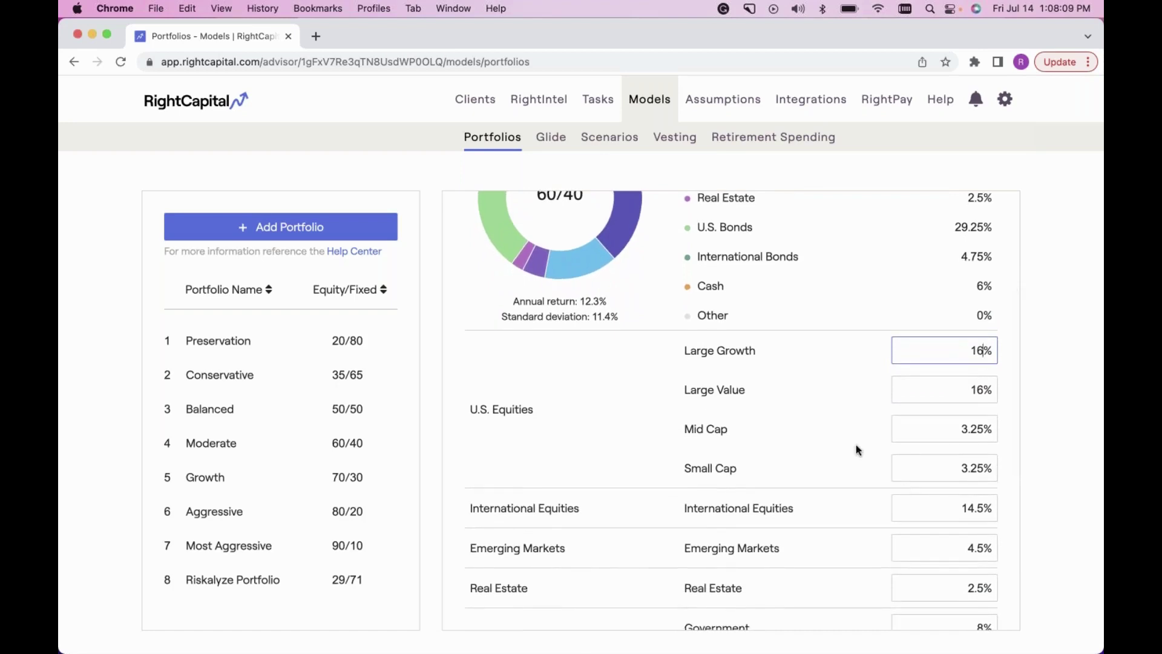
pyautogui.scroll(4, 857, 449)
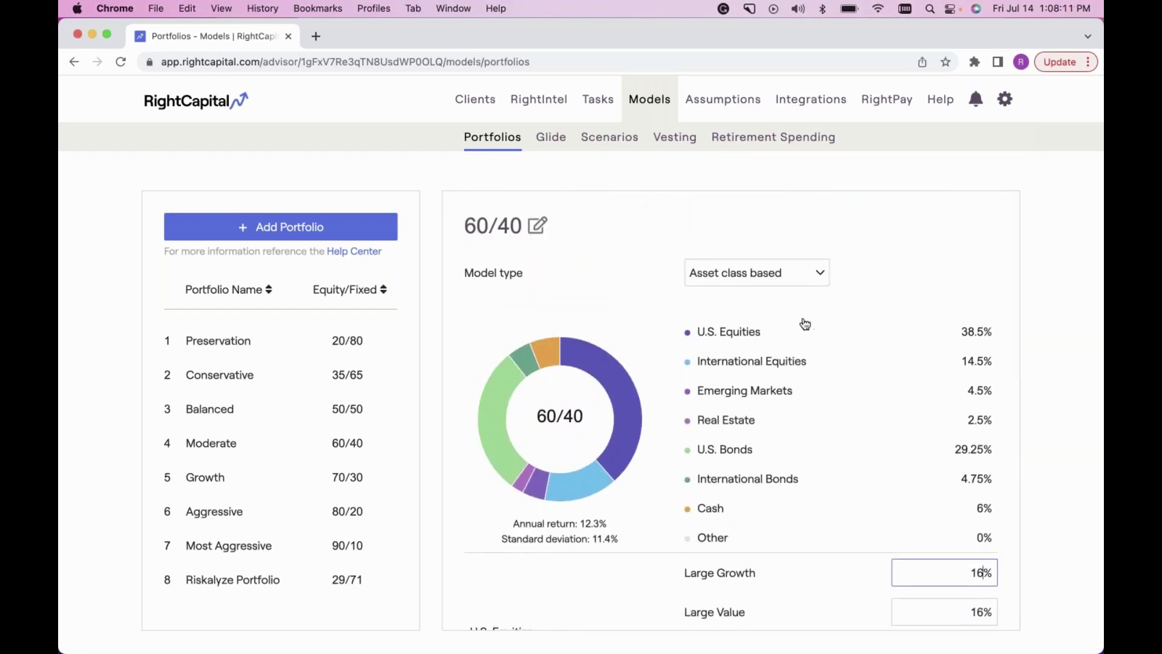
# - Switch the 60/40 portfolio's model type to Holdings based and confirm deleting the existing model details
pyautogui.click(772, 274)
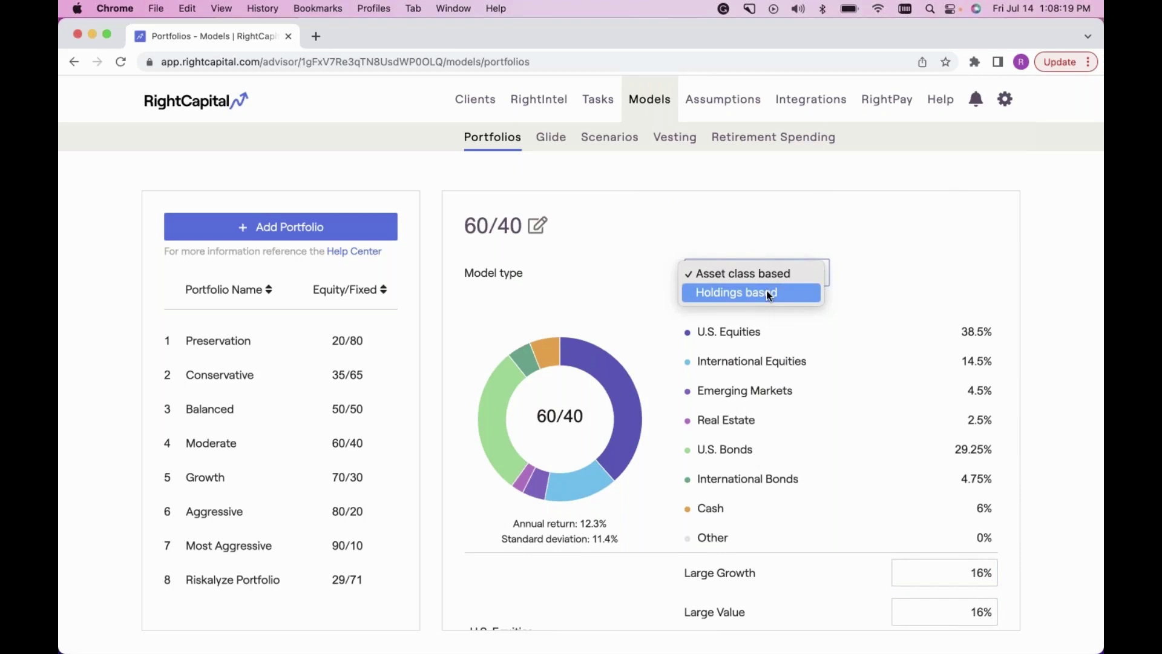
pyautogui.click(769, 295)
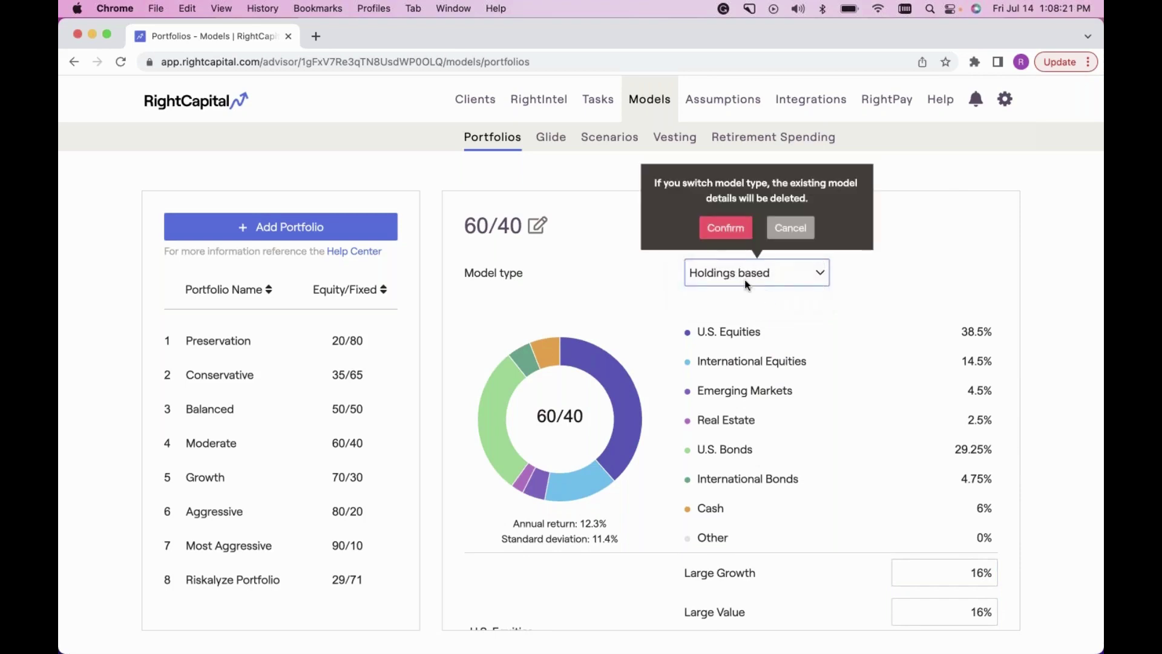
pyautogui.click(726, 229)
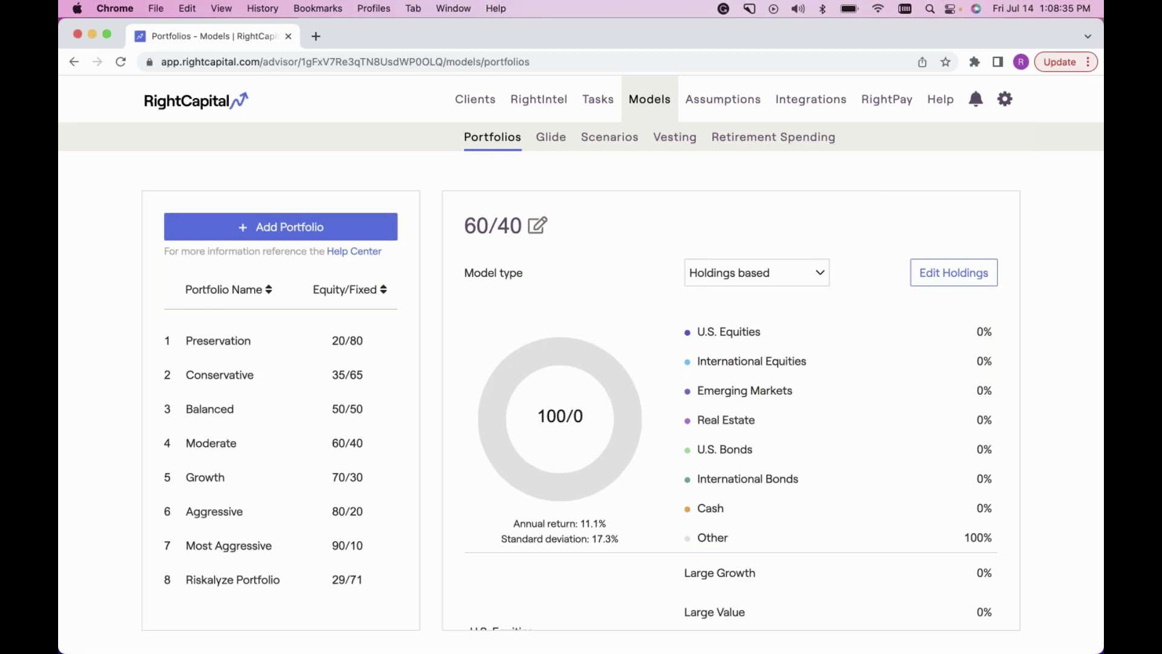
pyautogui.click(728, 270)
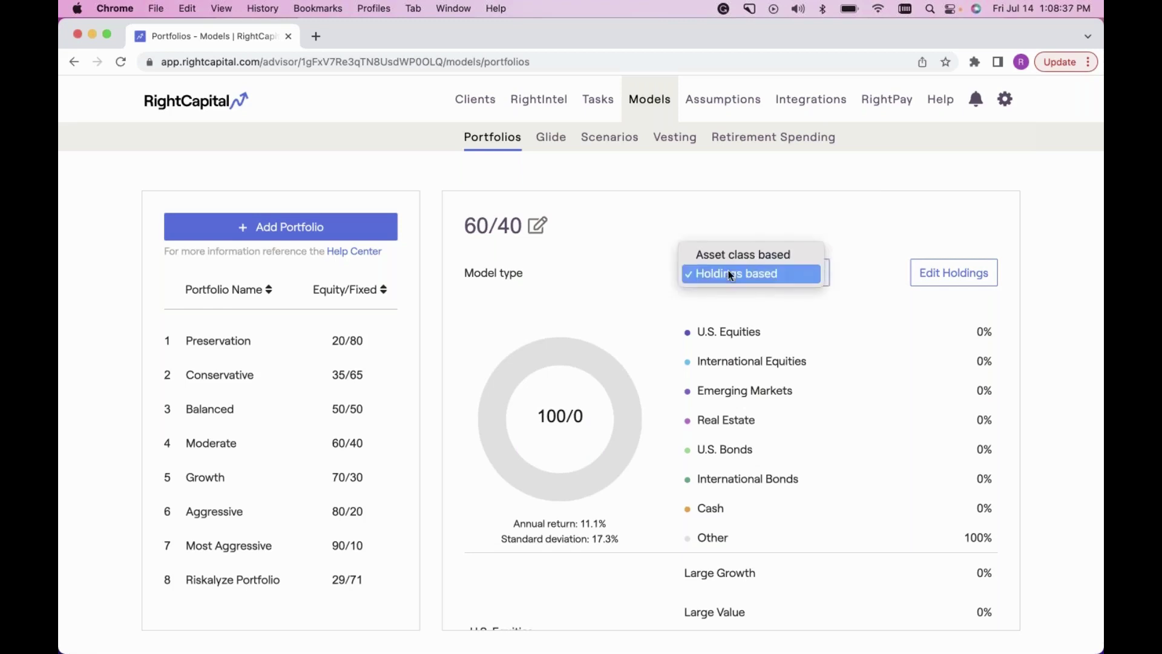
pyautogui.click(755, 276)
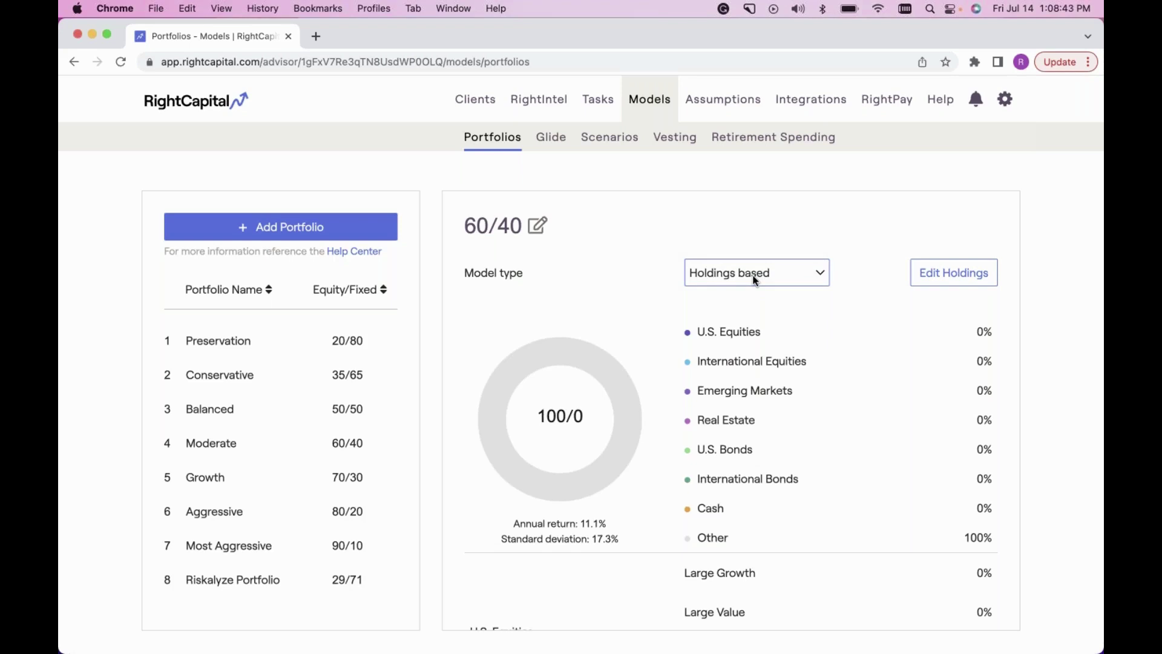
pyautogui.click(755, 280)
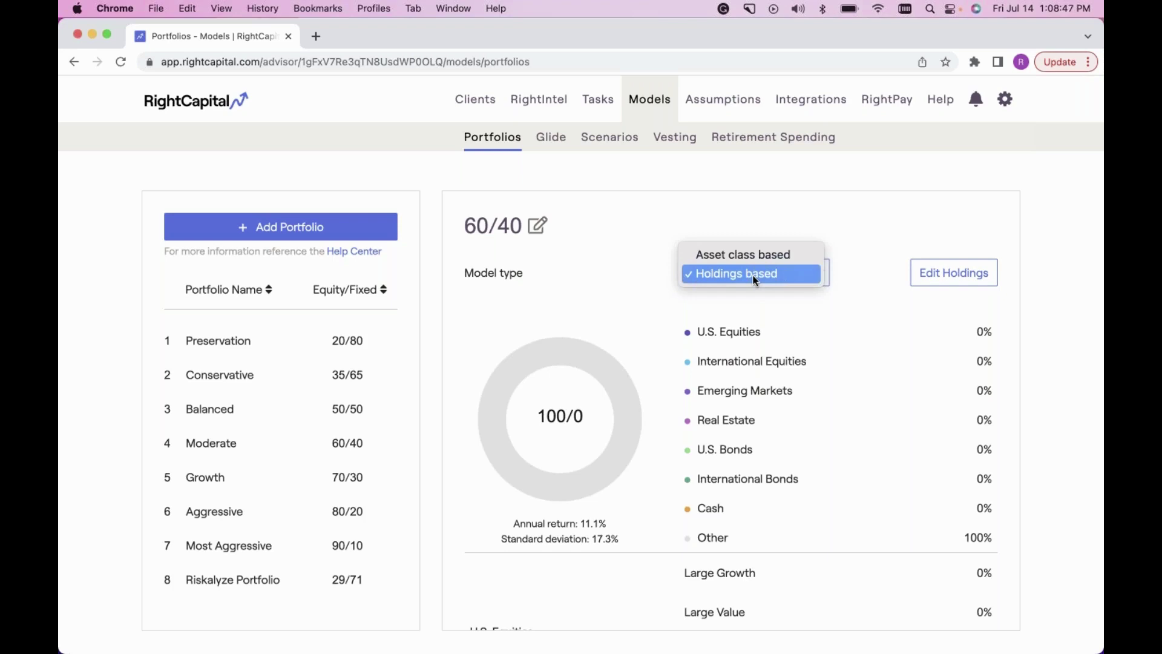
pyautogui.click(755, 278)
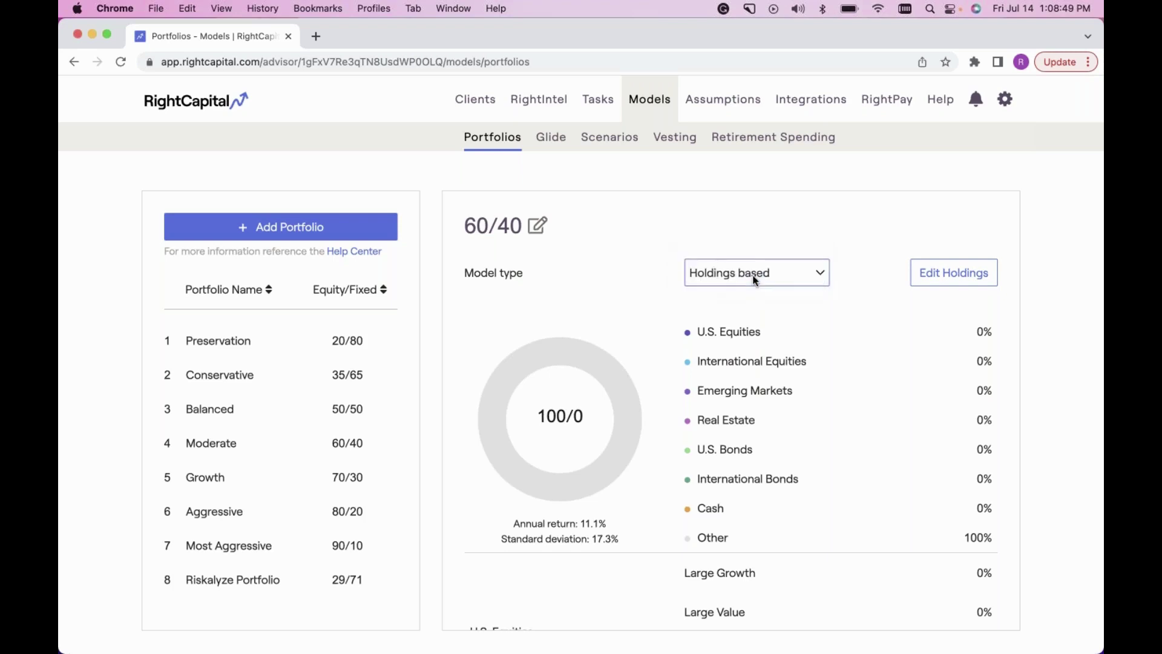
# - Enter a GM (General Motors Co) holding with a 50% allocation, and close the holdings editor without saving
pyautogui.click(965, 279)
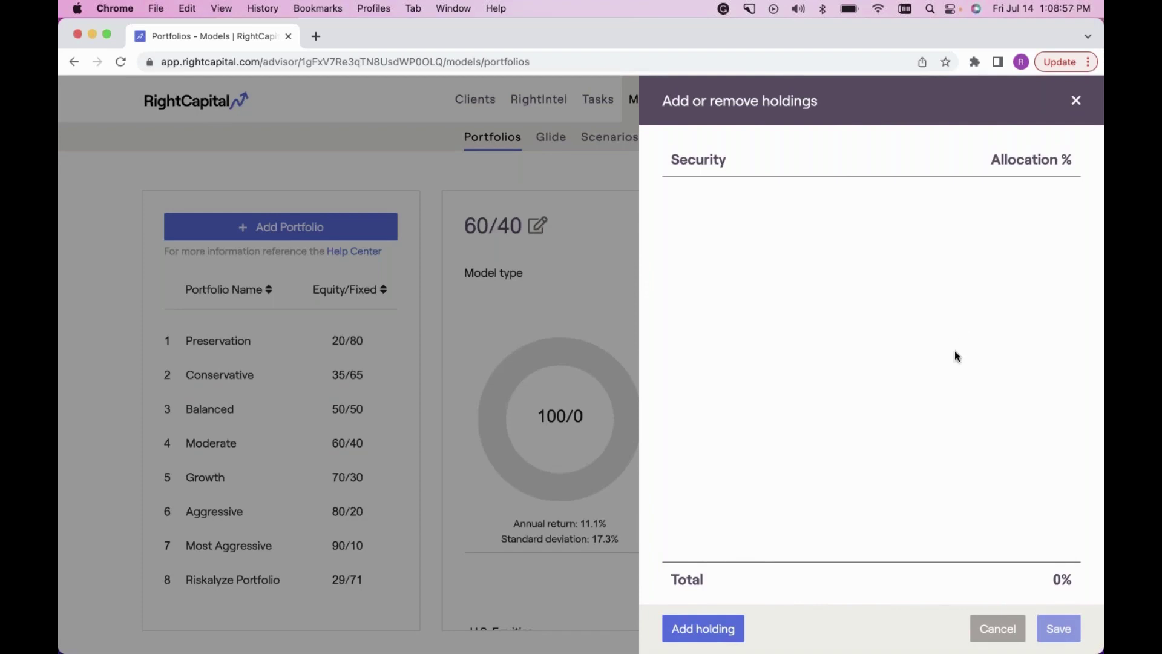
pyautogui.click(708, 630)
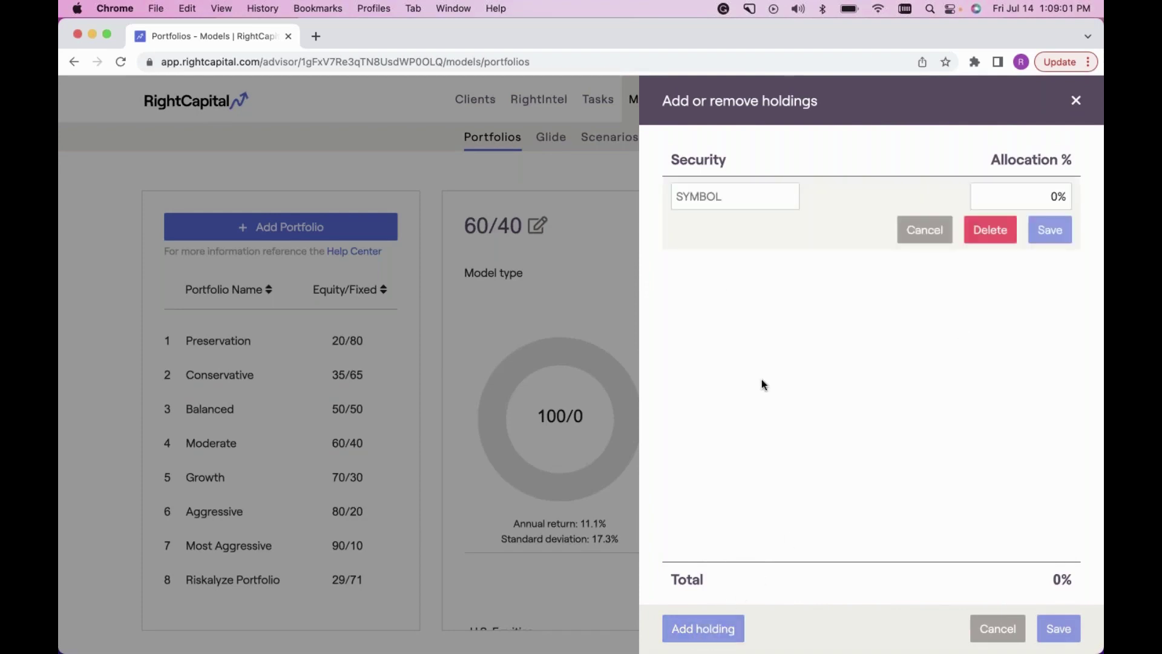
pyautogui.click(707, 199)
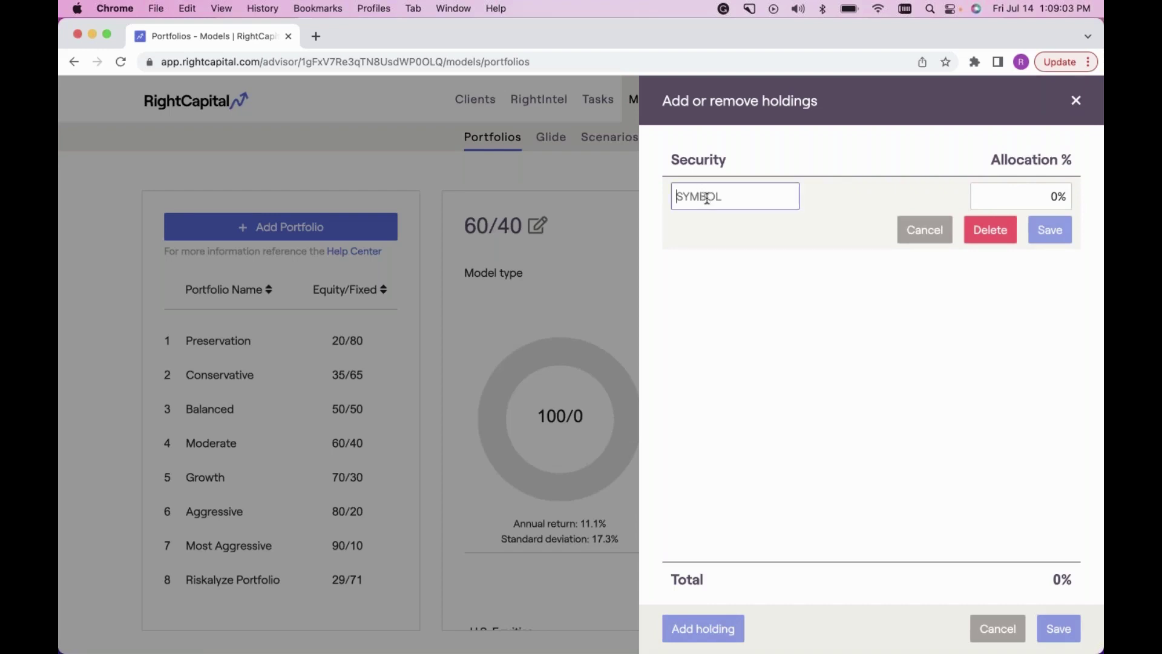
pyautogui.write('GM')
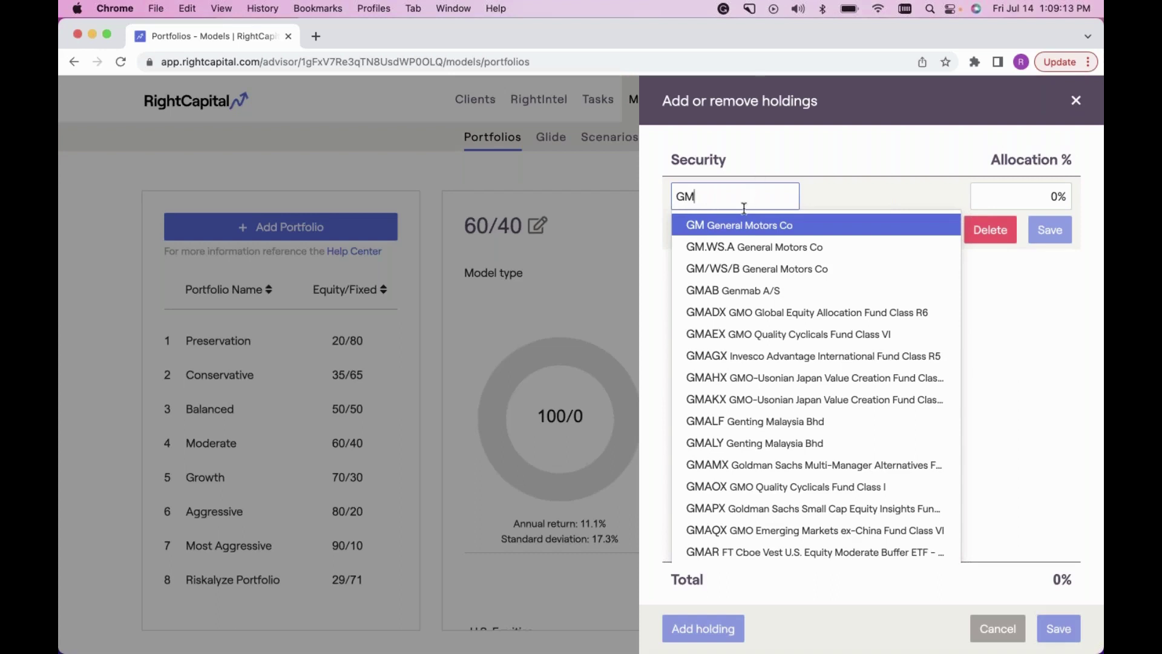
pyautogui.click(725, 232)
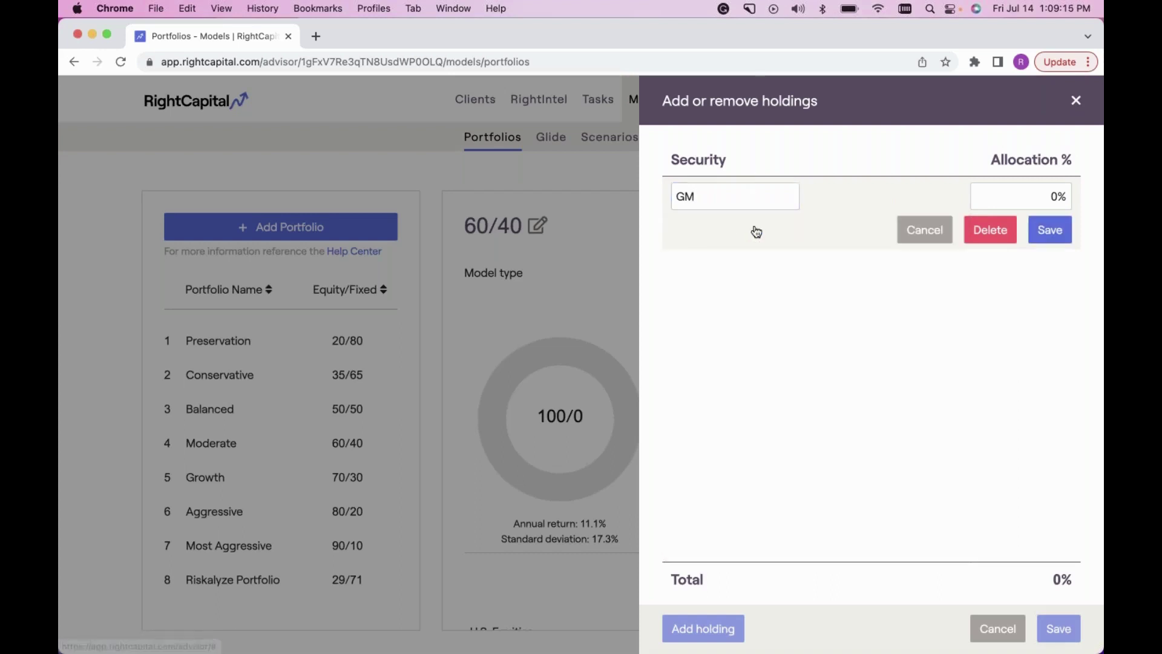
pyautogui.moveTo(1049, 196); pyautogui.dragTo(1070, 204)
pyautogui.write('50')
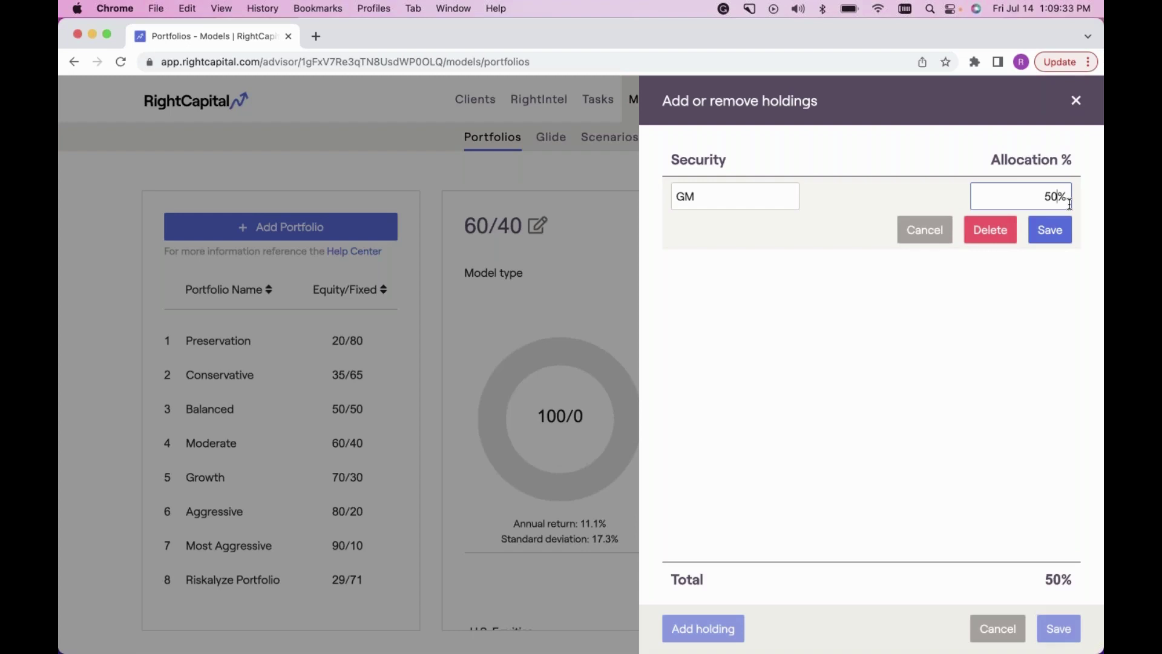
pyautogui.click(1077, 102)
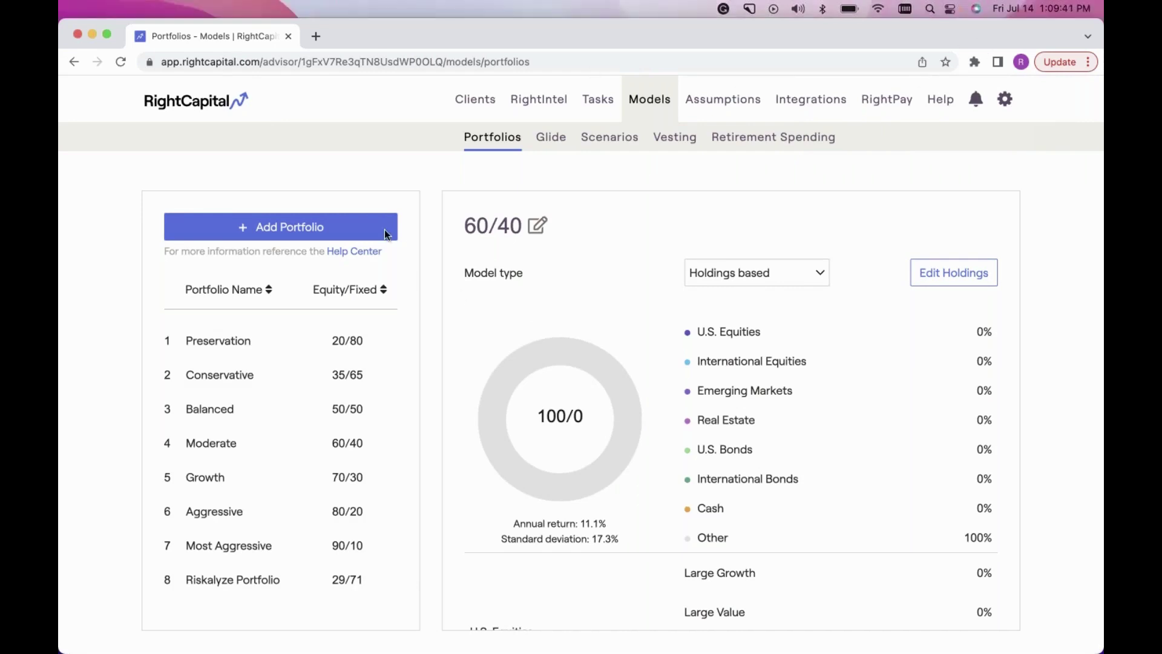
# - Add a new portfolio, switch its model type to Holdings based, and confirm deleting the existing model details
pyautogui.click(315, 230)
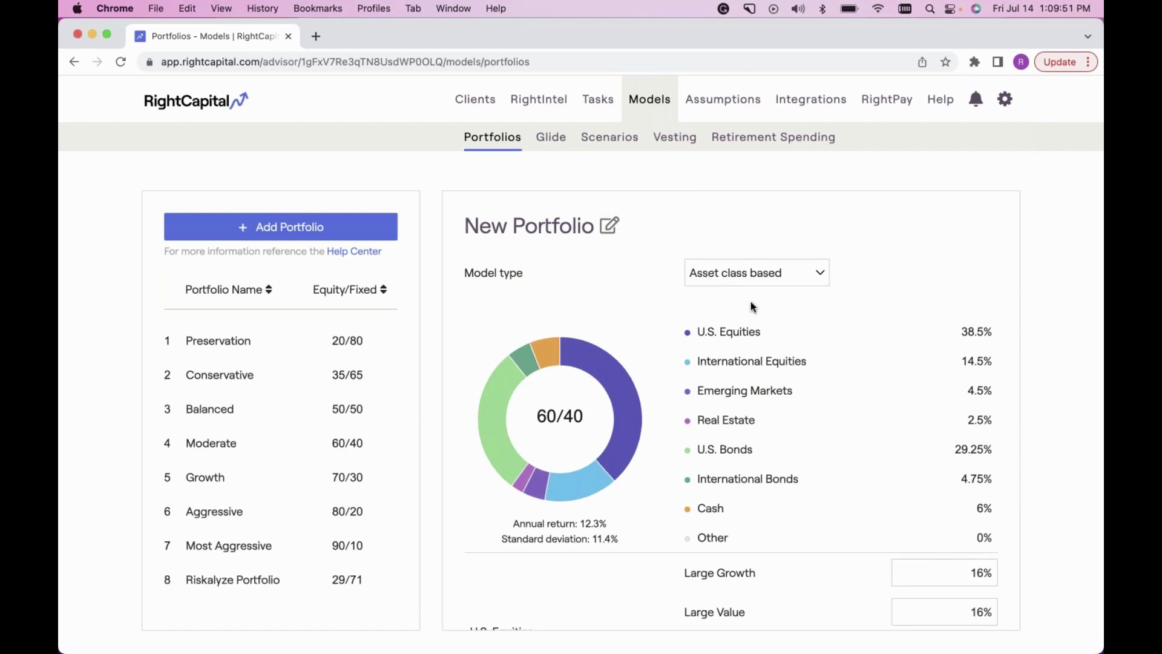
pyautogui.click(751, 274)
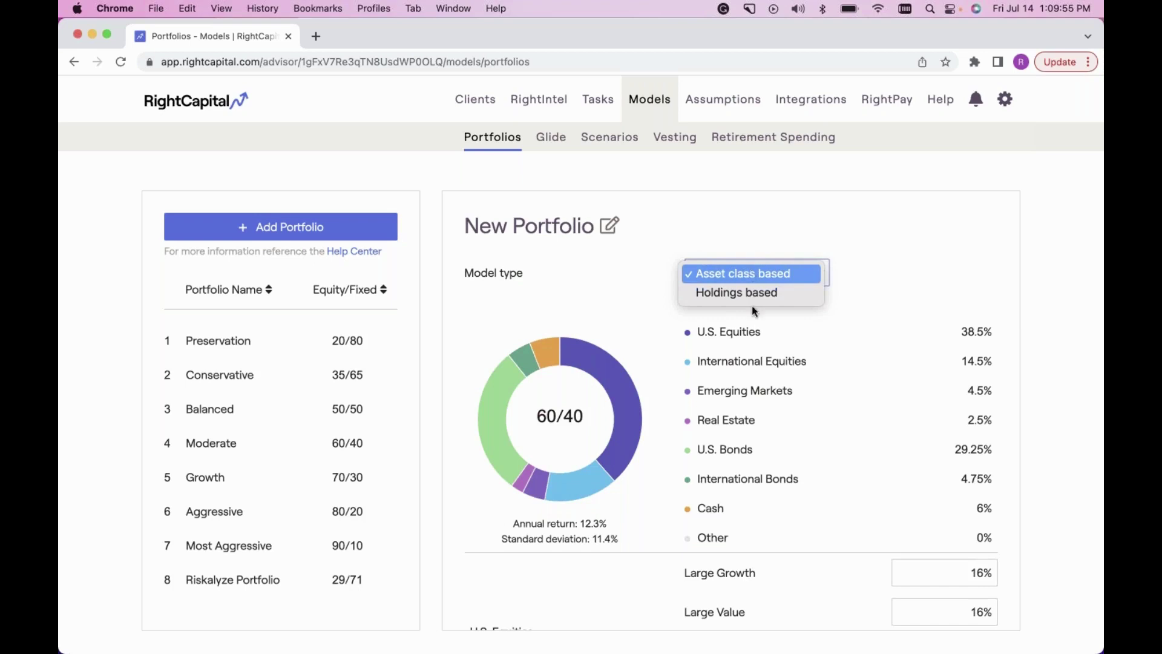
pyautogui.click(749, 293)
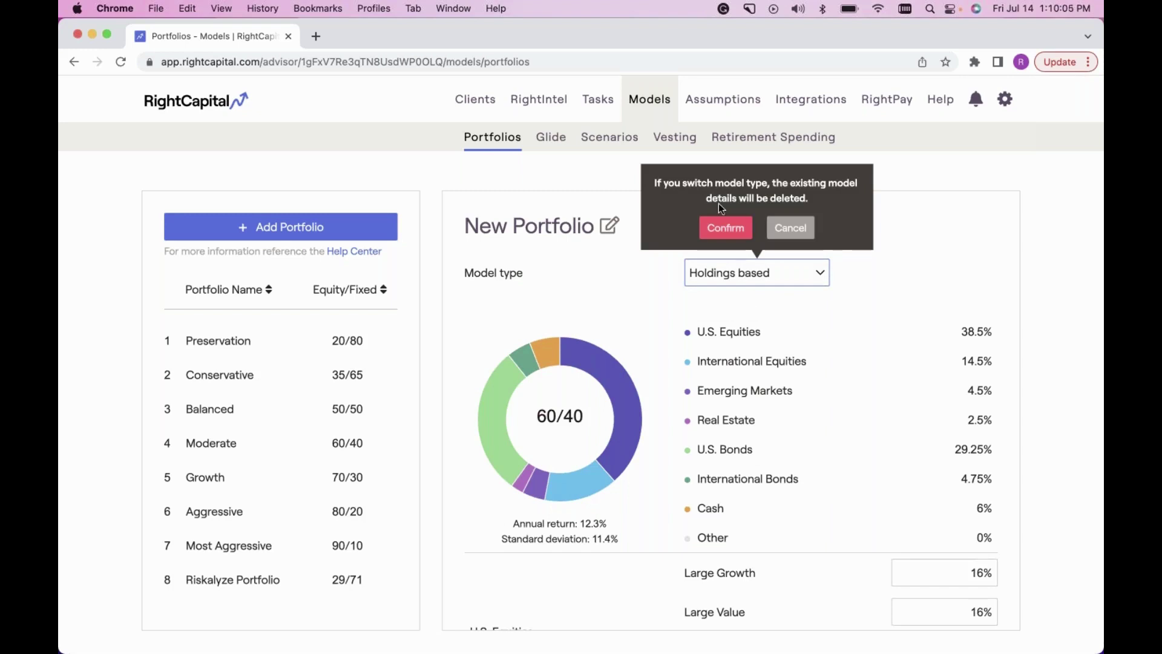
pyautogui.click(726, 230)
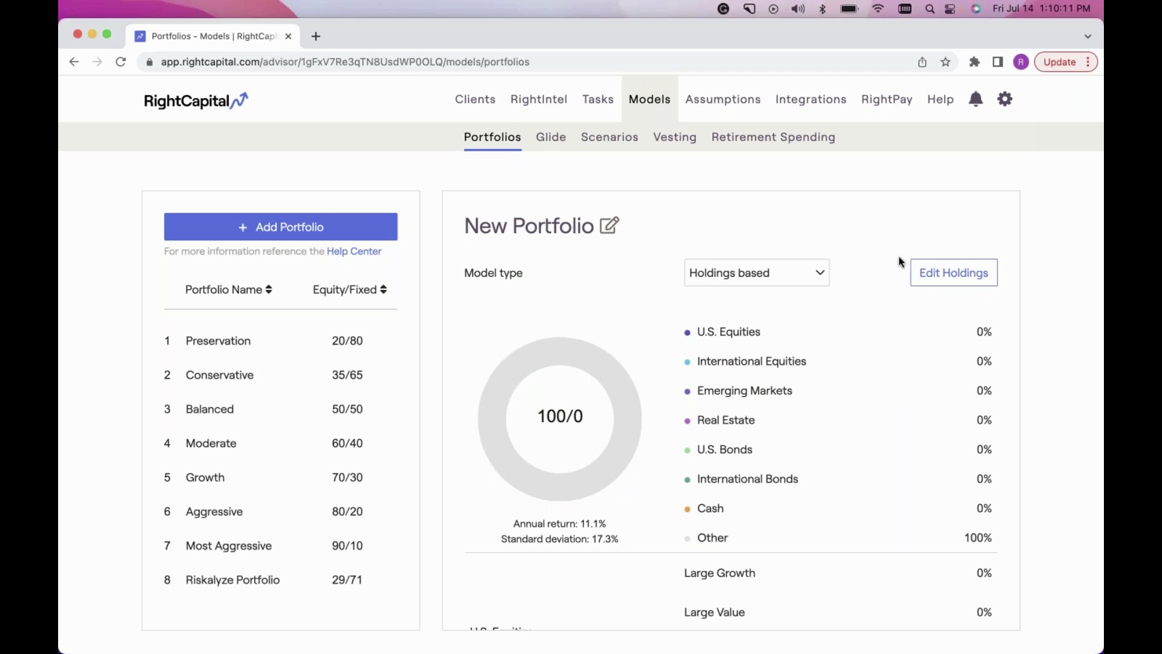
# - Start a blank holding in the new portfolio's holdings editor, and close the editor without saving
pyautogui.click(939, 278)
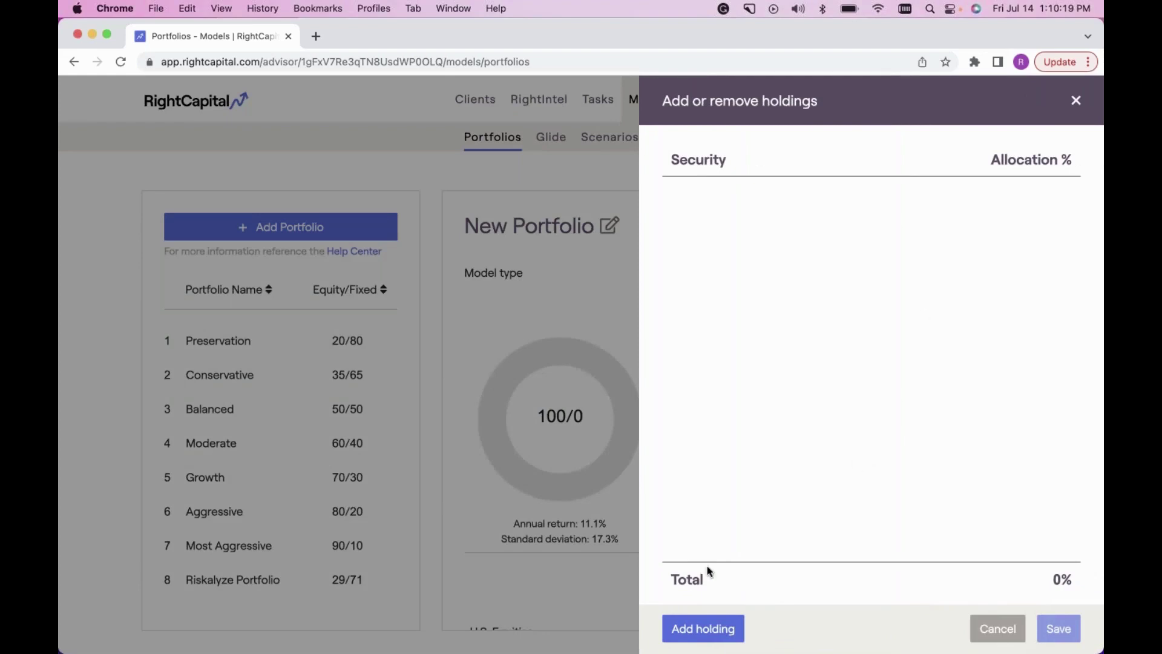
pyautogui.click(704, 629)
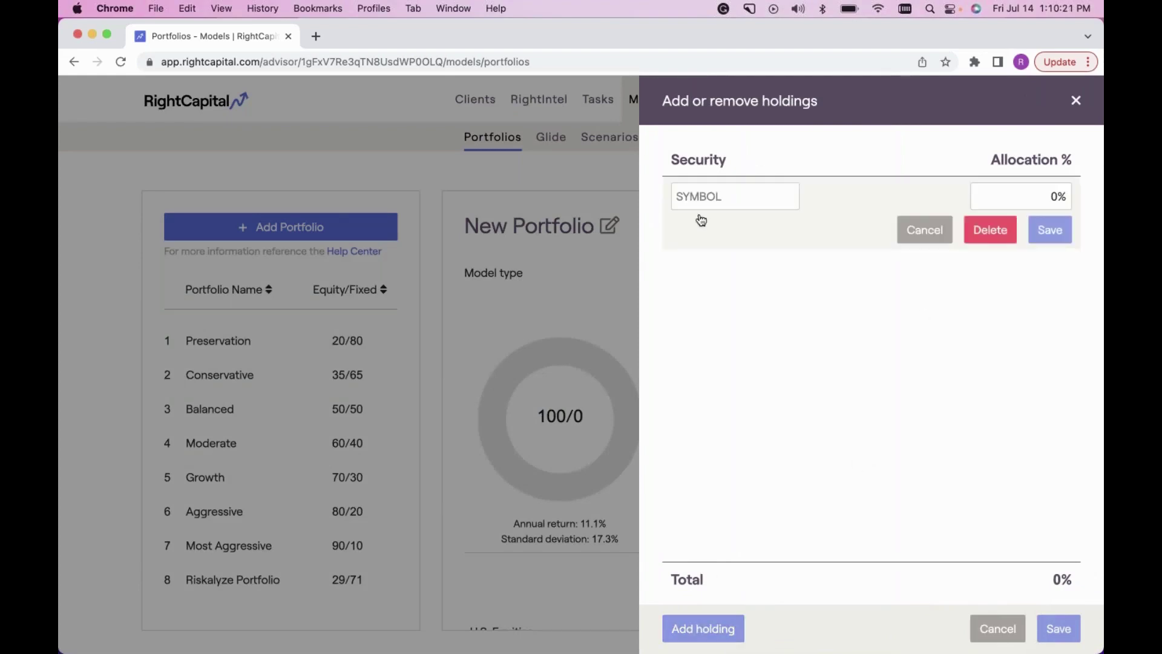
pyautogui.click(696, 195)
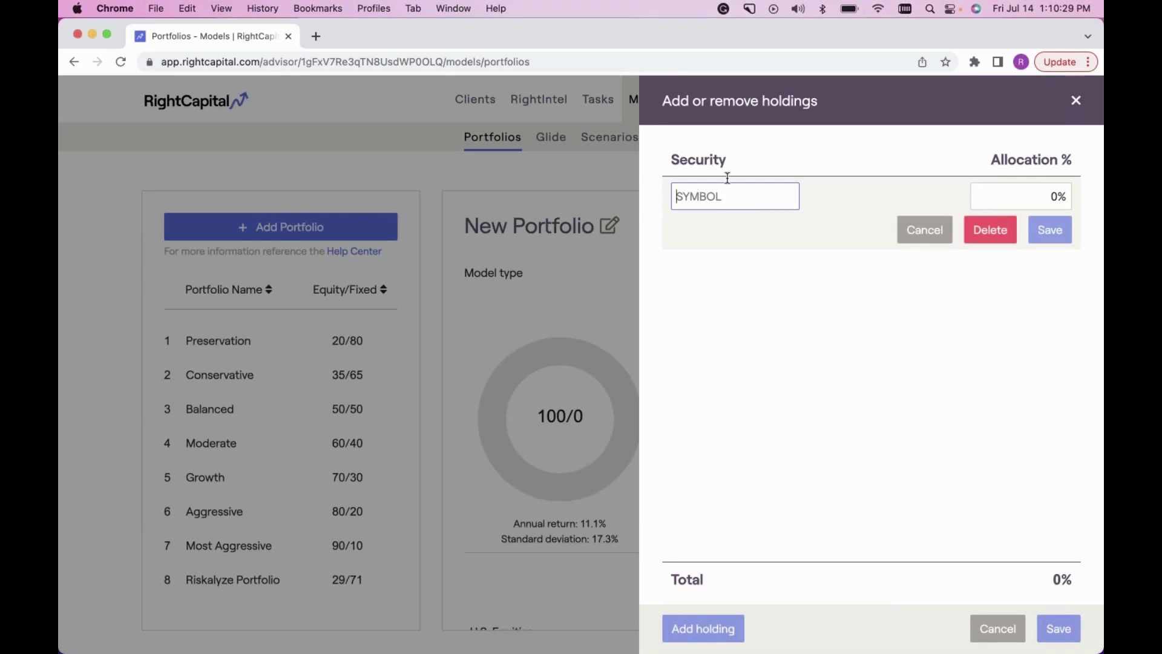
pyautogui.click(1078, 102)
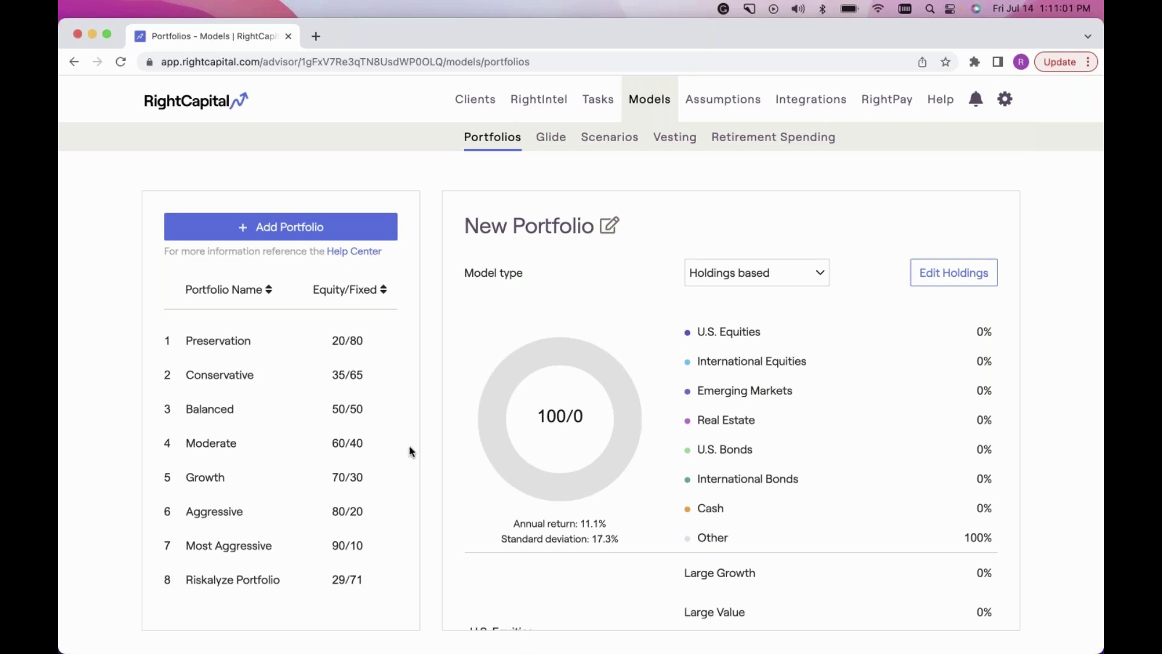
# - Open the Riskalyze Portfolio from the portfolio list and review its holdings based allocation
pyautogui.scroll(-2, 271, 564)
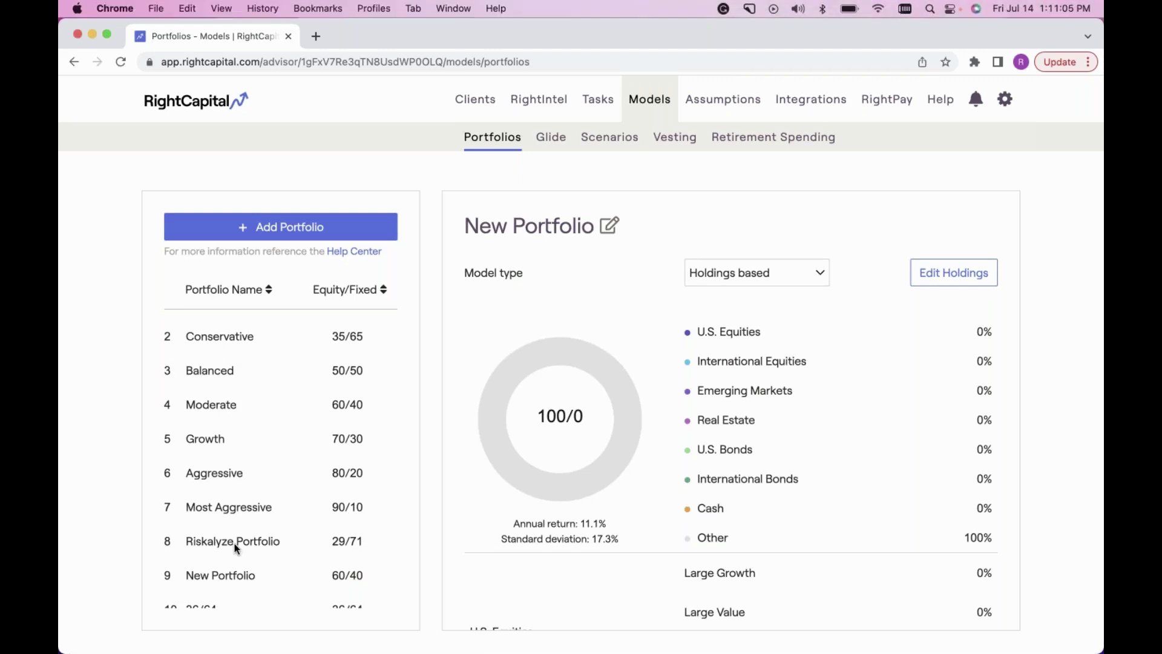
pyautogui.click(253, 543)
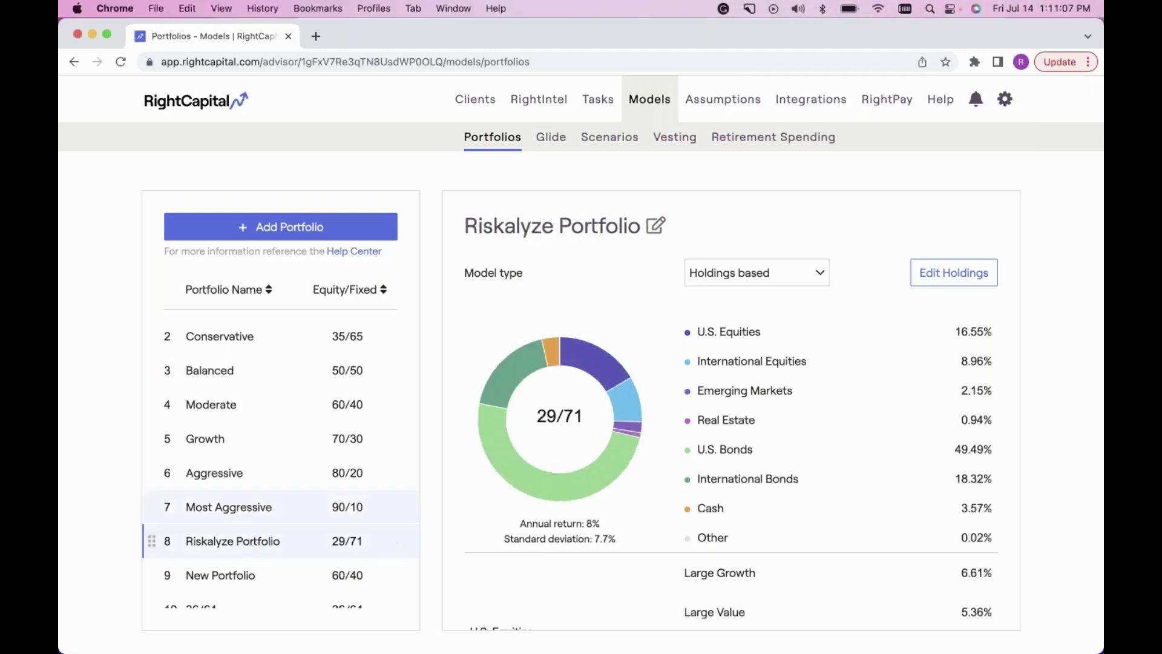
pyautogui.moveTo(521, 356)
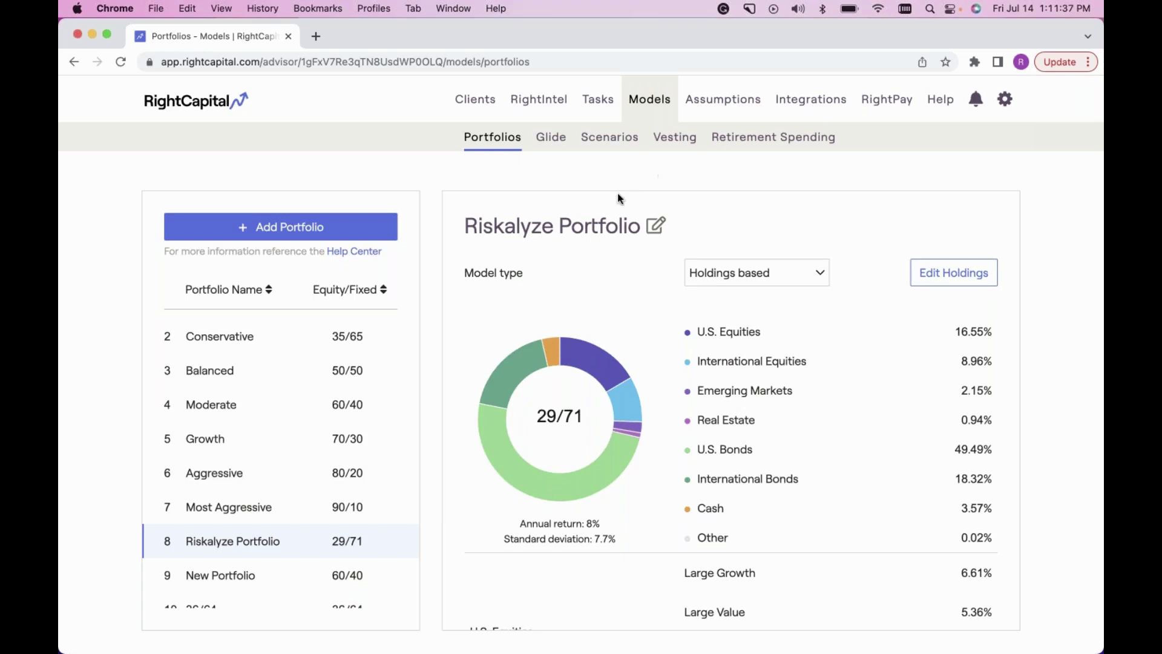
# - Open the glide path models and examine how the Default glide path's allocation shifts as retirement approaches
pyautogui.click(551, 138)
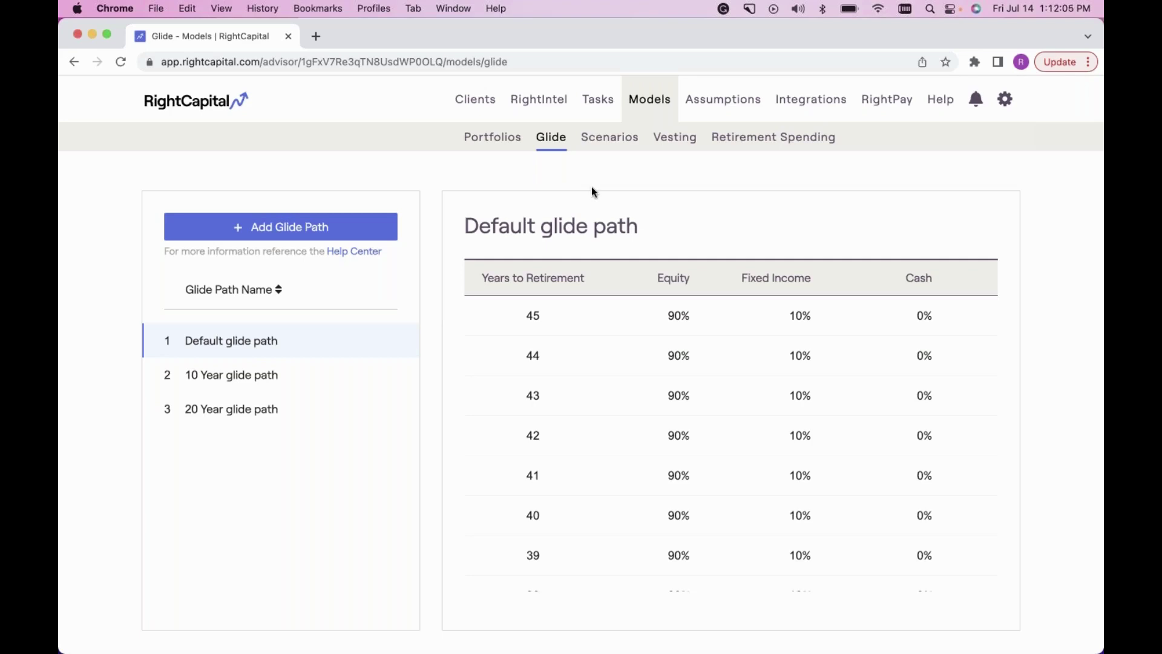
pyautogui.scroll(-2, 603, 351)
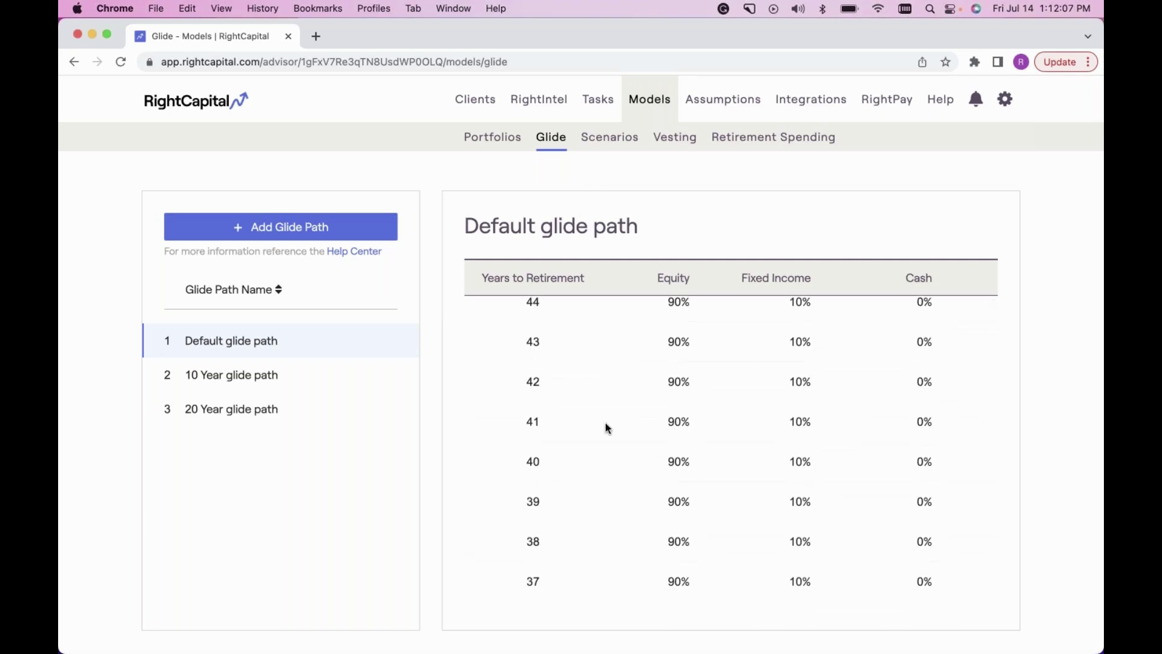
pyautogui.scroll(-3, 606, 426)
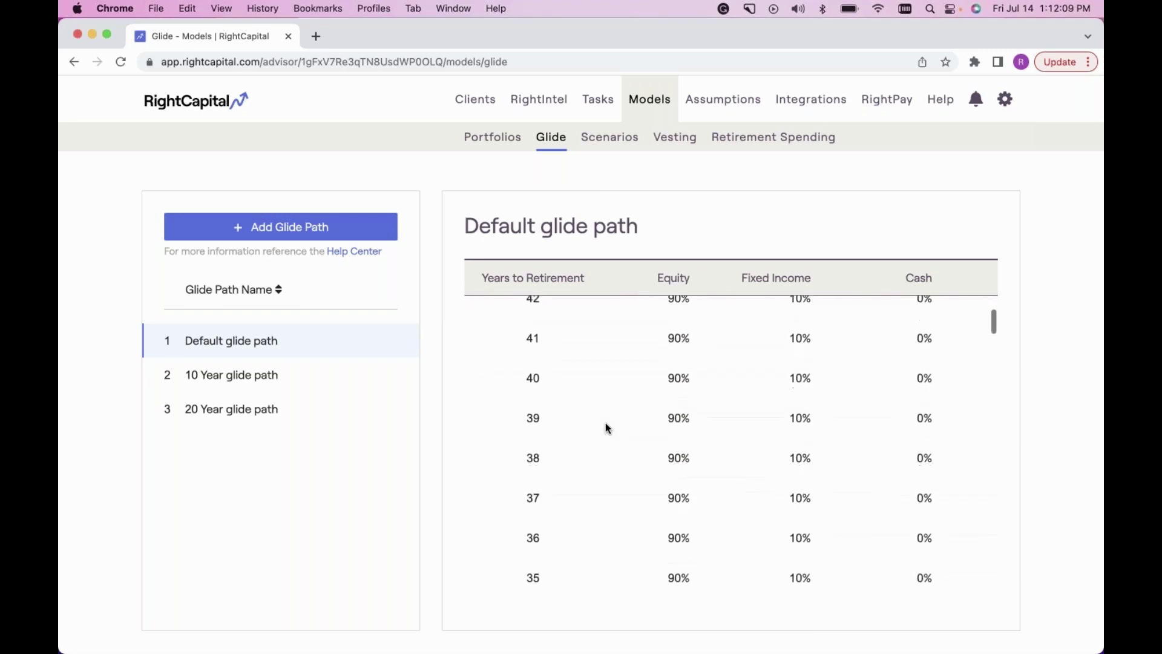
pyautogui.scroll(-1, 605, 422)
pyautogui.scroll(-1, 606, 423)
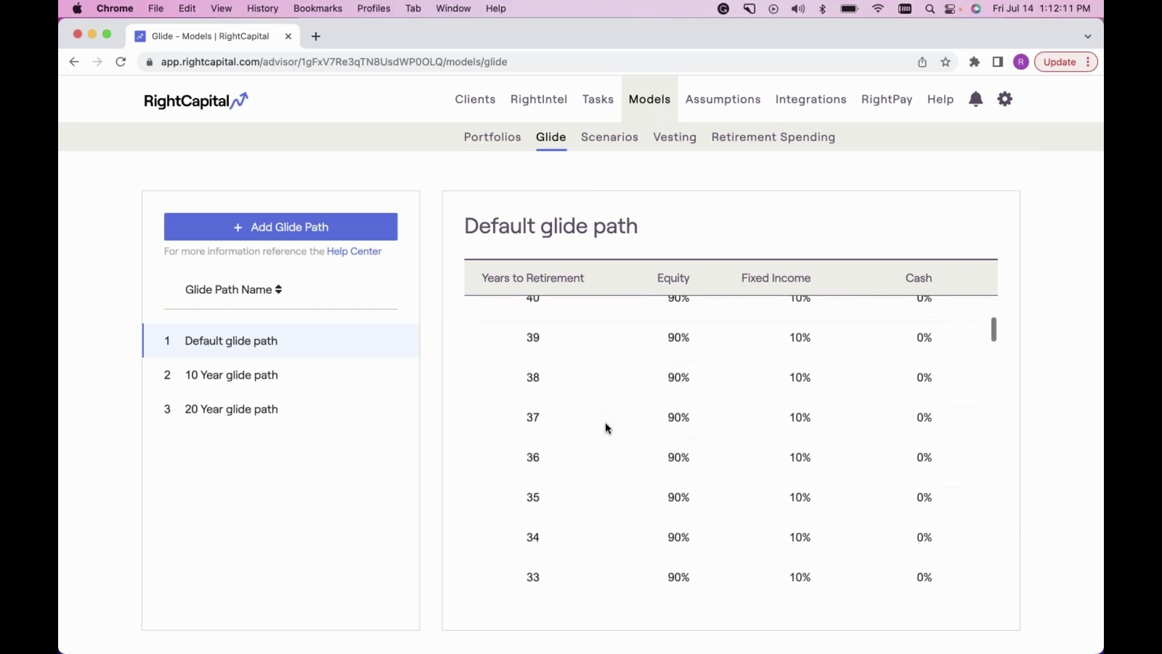
pyautogui.scroll(-3, 606, 425)
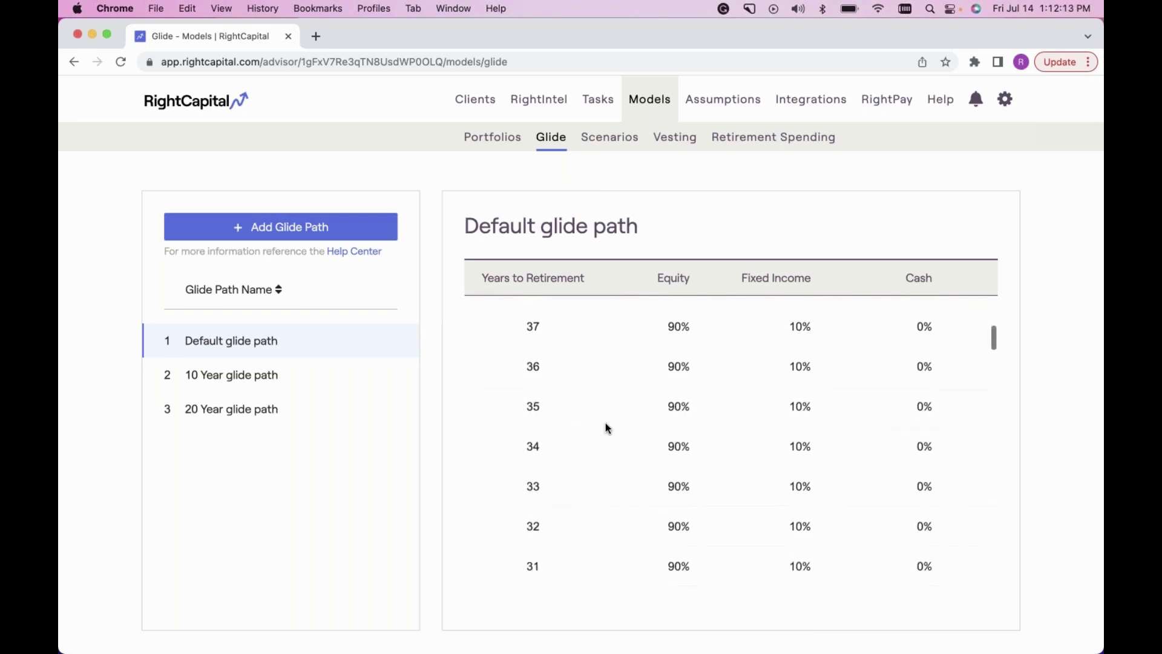
pyautogui.scroll(-1, 605, 423)
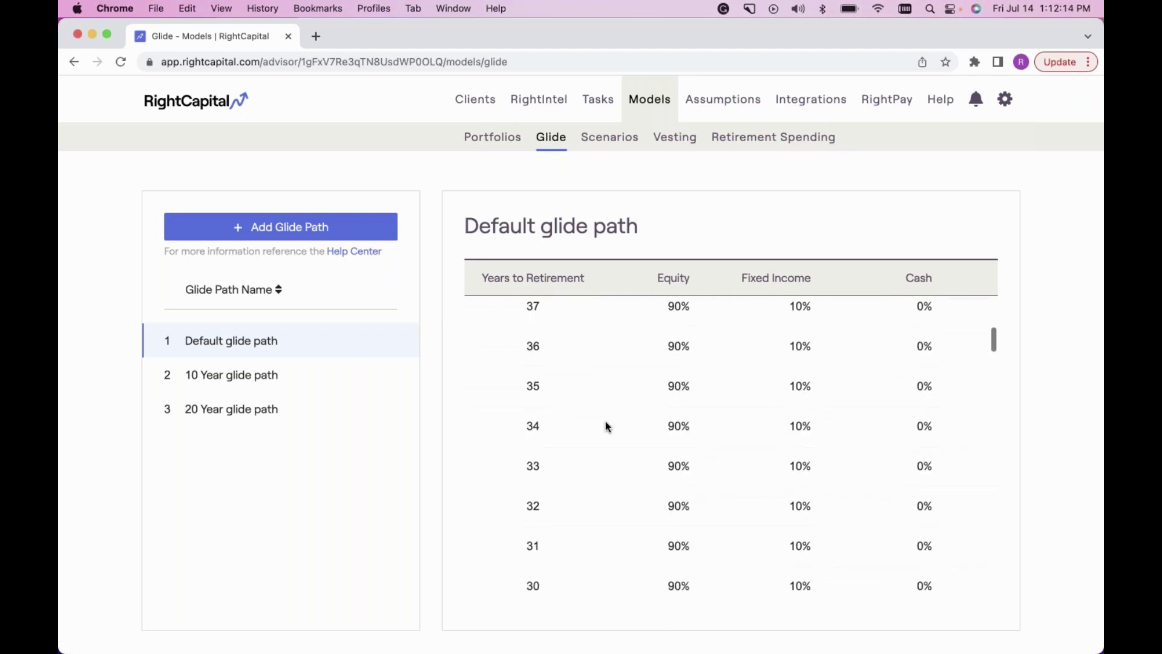
pyautogui.scroll(-5, 608, 427)
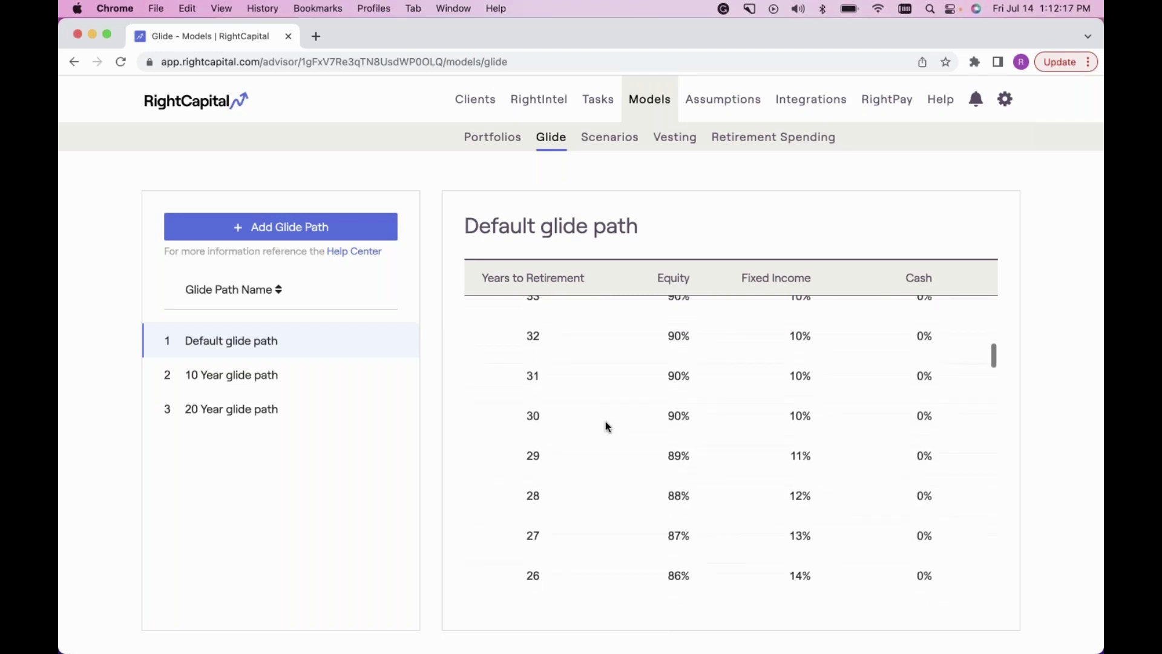
pyautogui.scroll(-2, 608, 426)
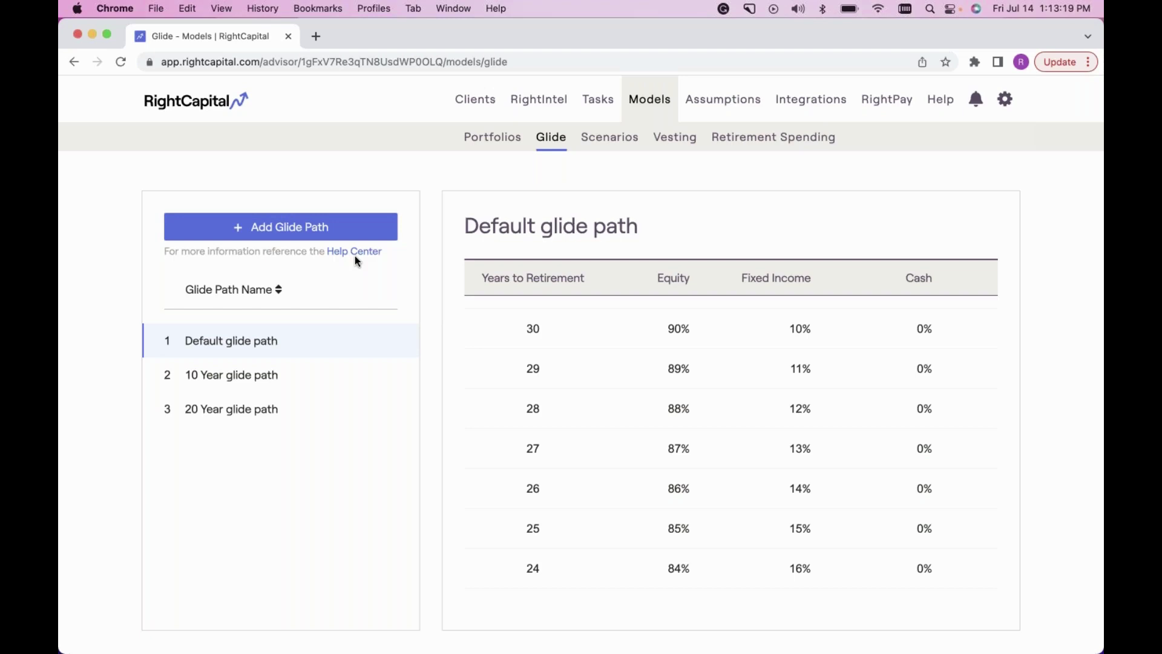
# - Compare the 10 Year and 20 Year glide paths, ending on the 20 Year glide path
pyautogui.click(248, 373)
pyautogui.click(250, 408)
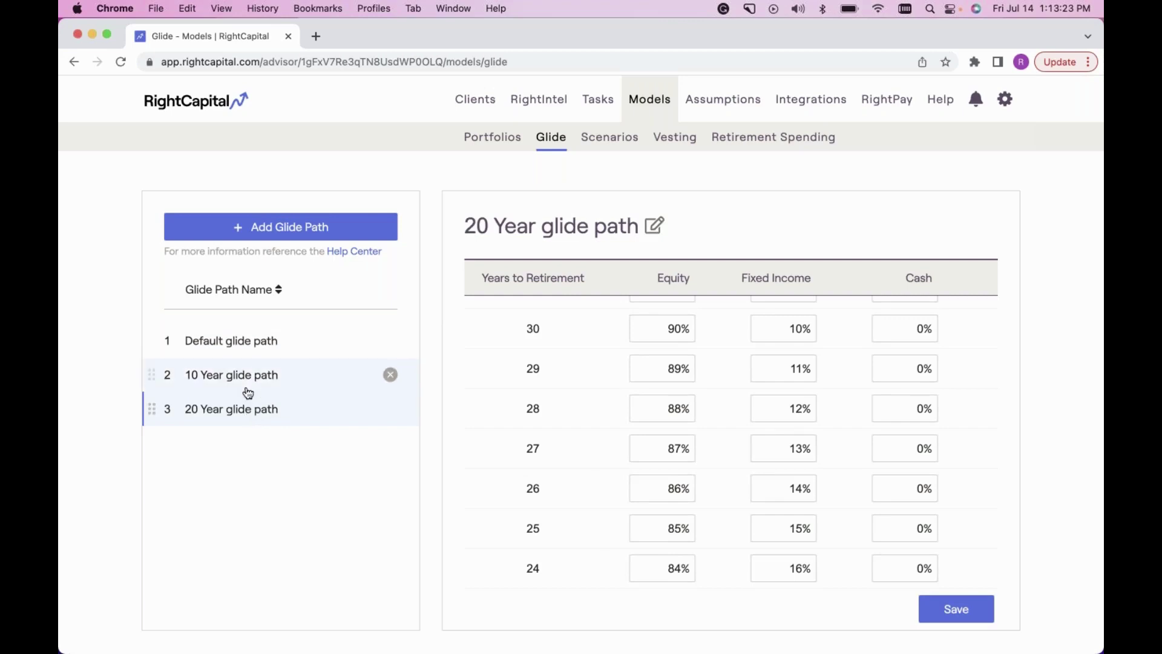
pyautogui.click(248, 390)
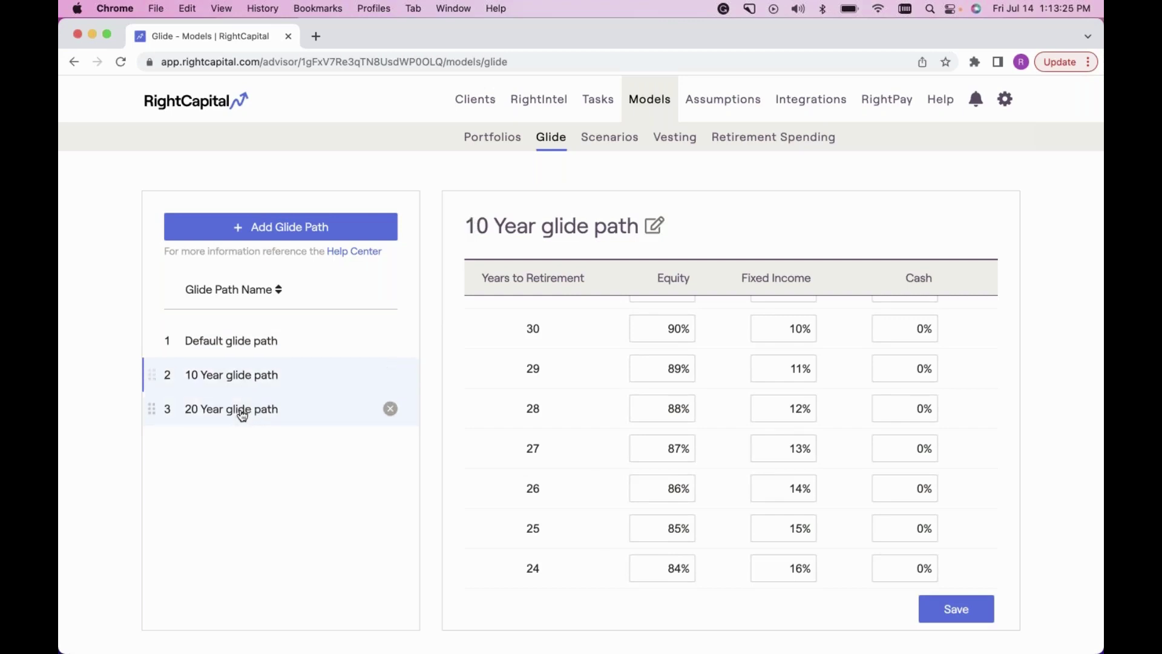
pyautogui.click(242, 412)
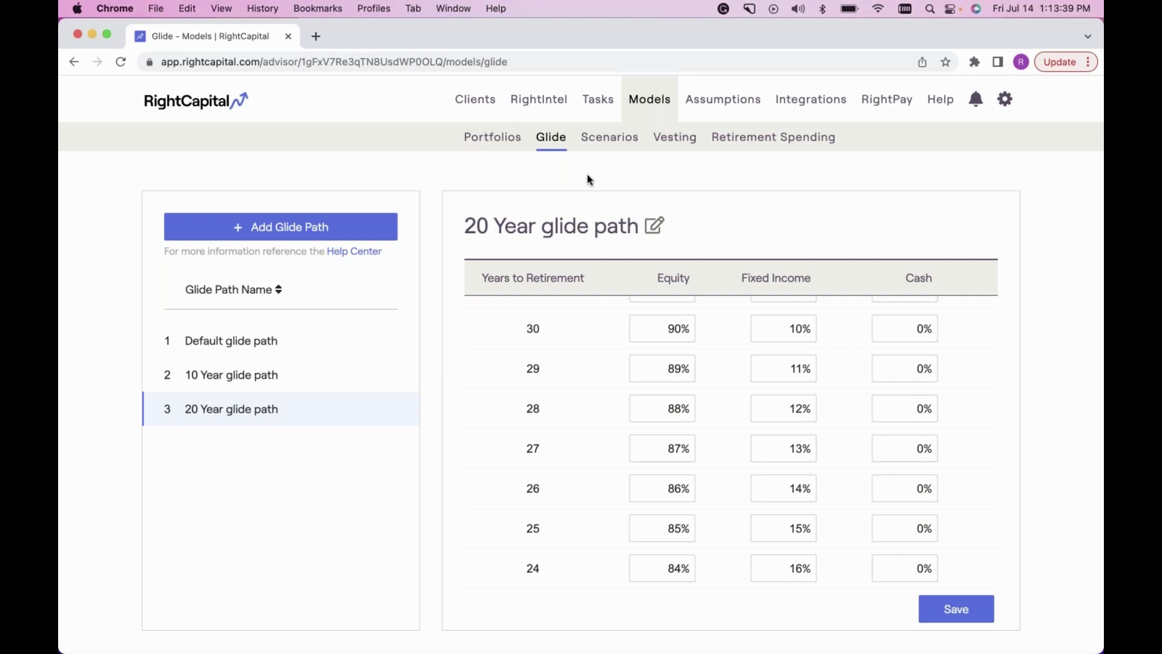
# - Open the scenario models and examine the yearly returns of the Bad decade followed by slow growth scenario
pyautogui.click(610, 145)
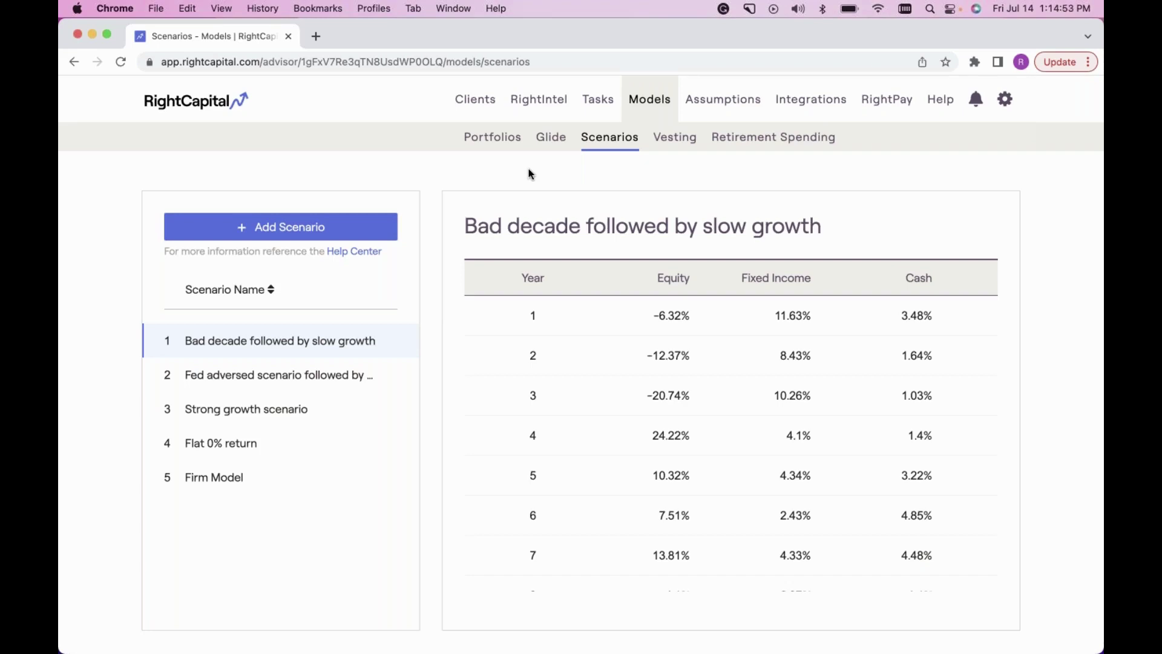
pyautogui.scroll(-2, 647, 376)
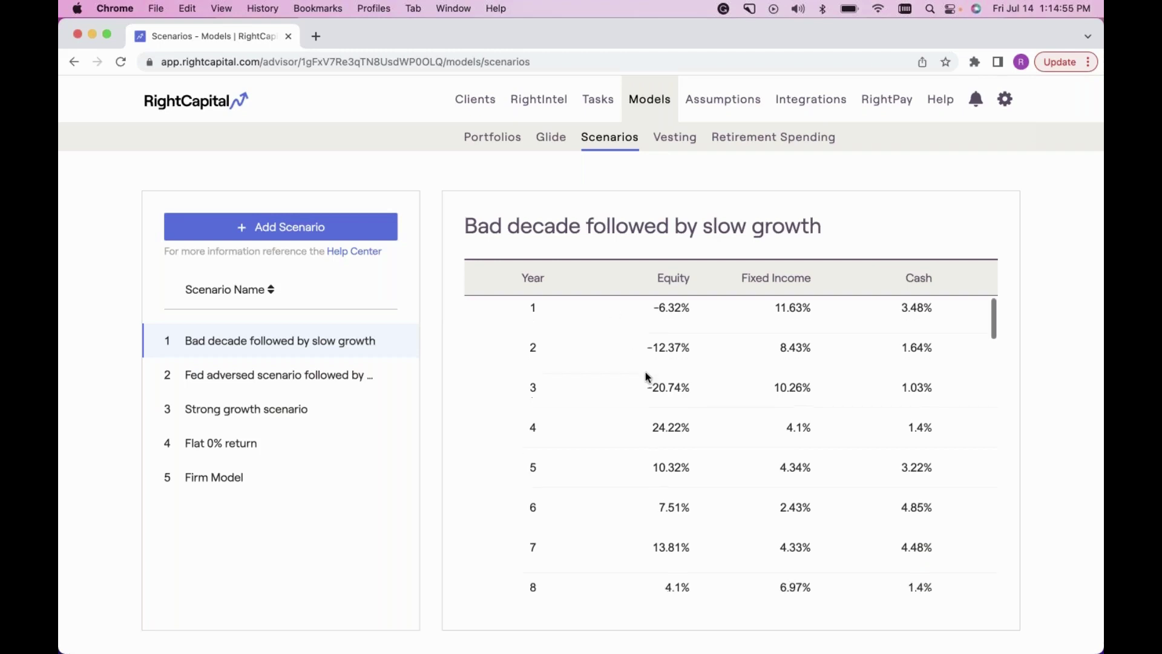
pyautogui.scroll(-1, 677, 430)
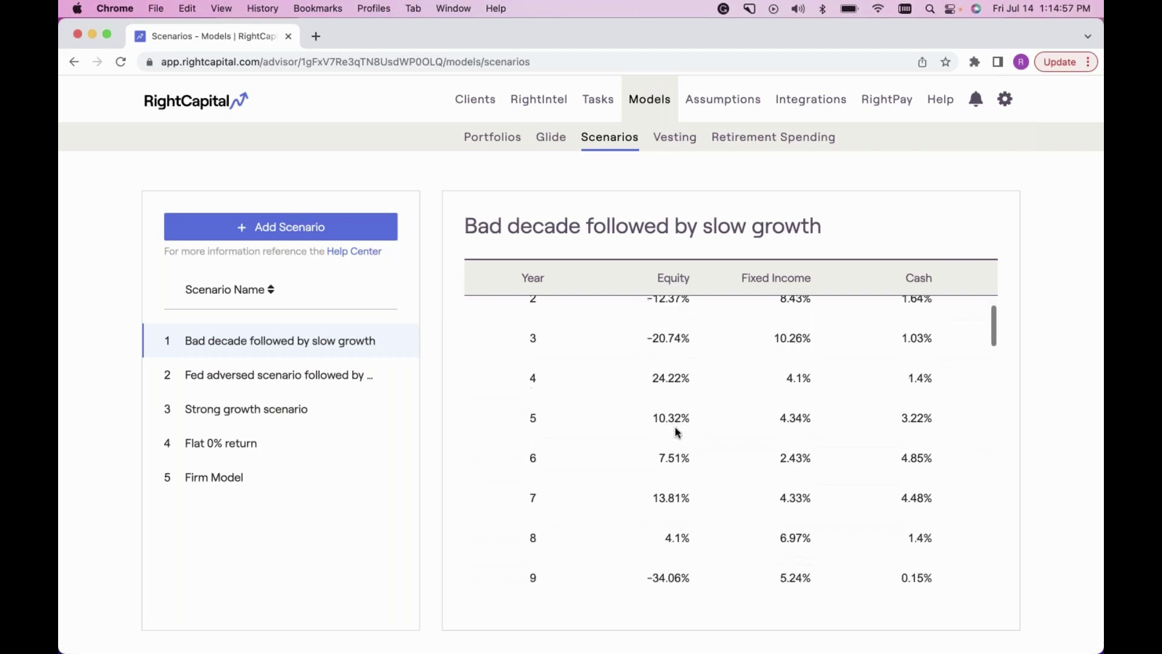
pyautogui.scroll(-4, 678, 431)
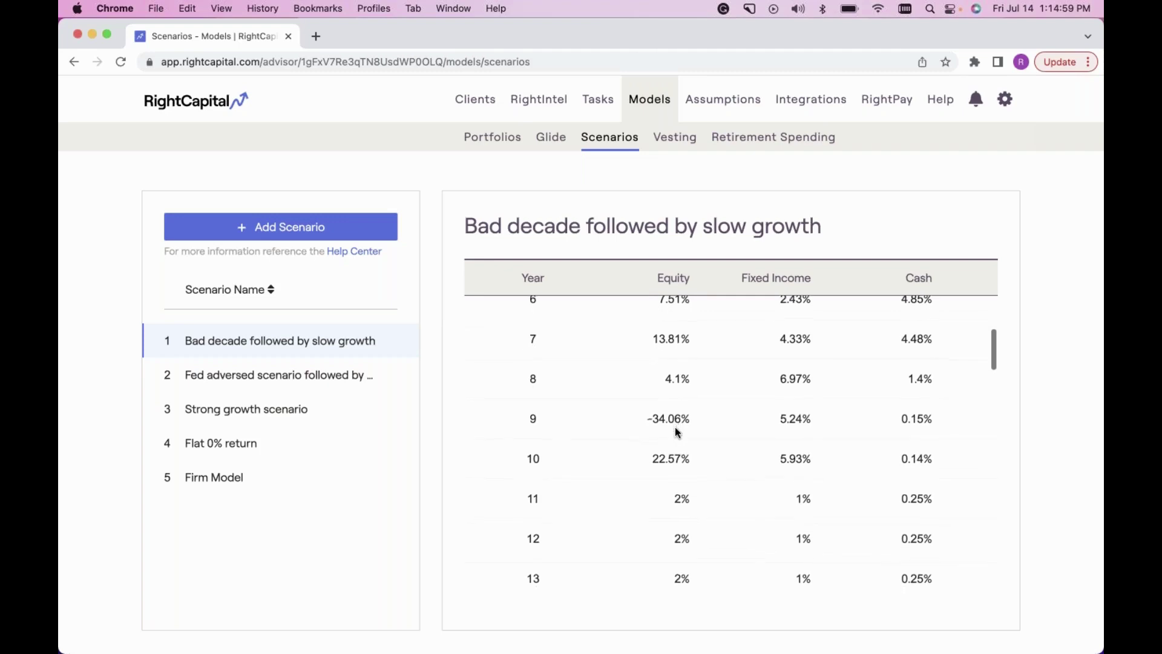
pyautogui.scroll(-2, 677, 431)
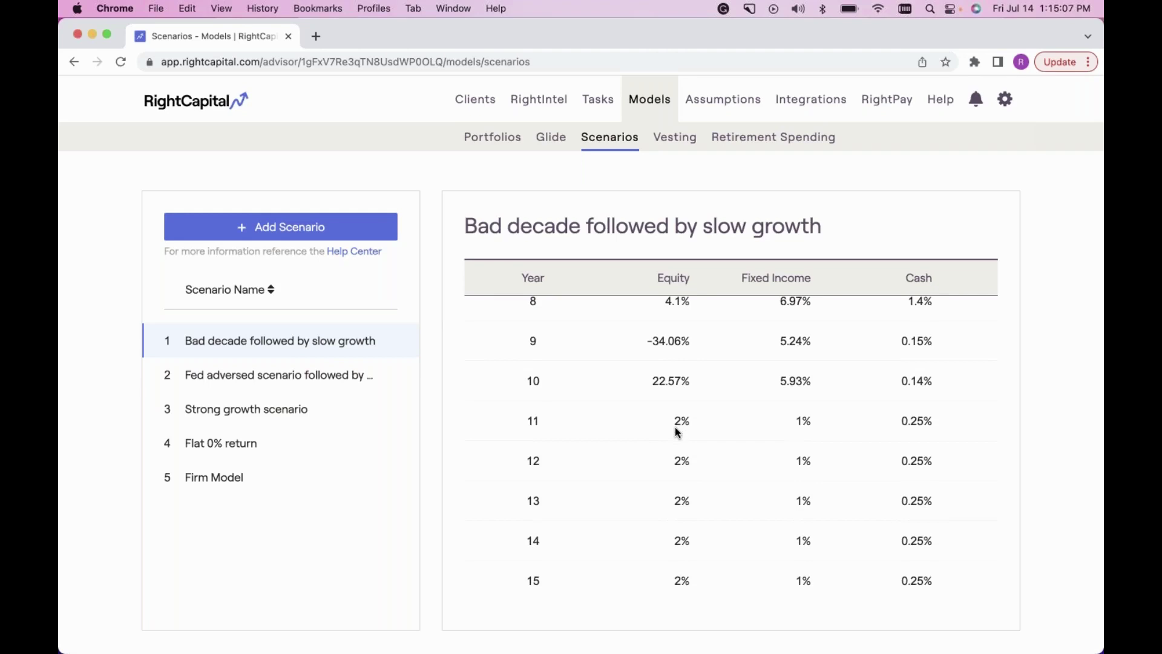
# - Examine the yearly returns of the Fed adversed scenario followed by modest growth
pyautogui.click(291, 378)
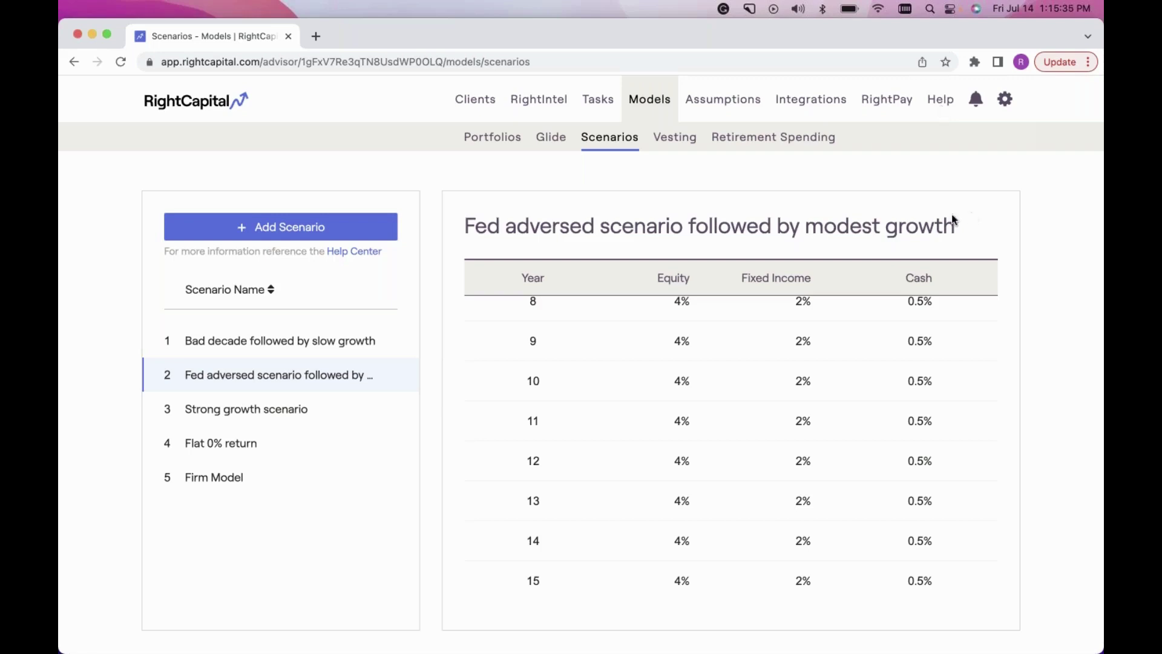
pyautogui.scroll(5, 674, 369)
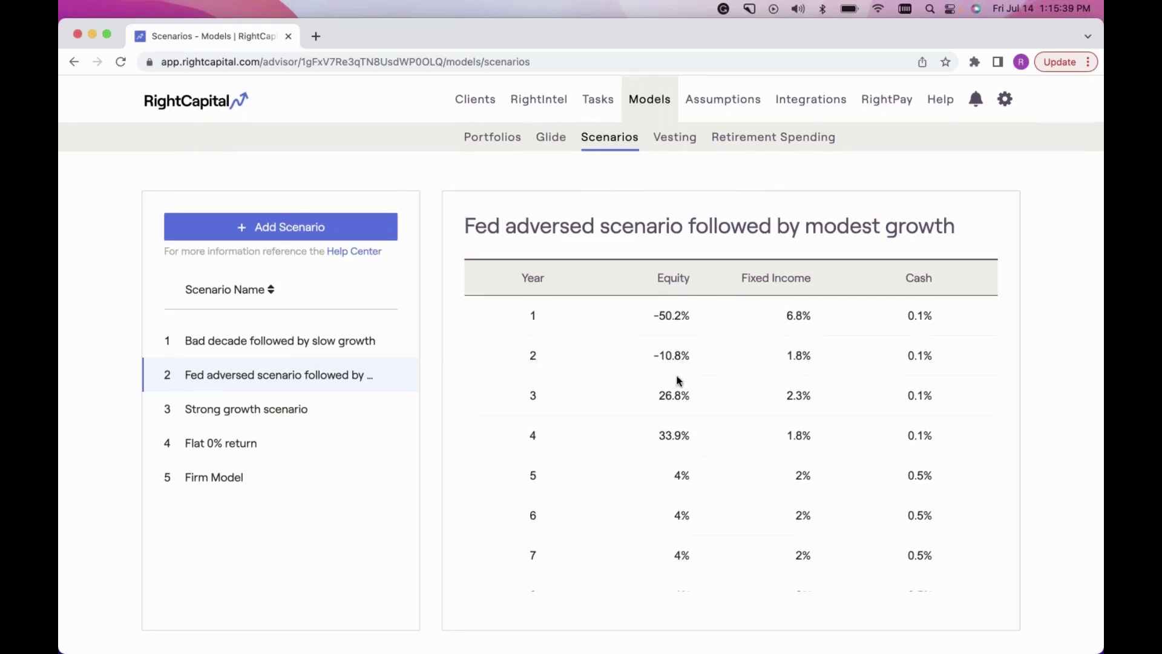
pyautogui.scroll(-1, 633, 387)
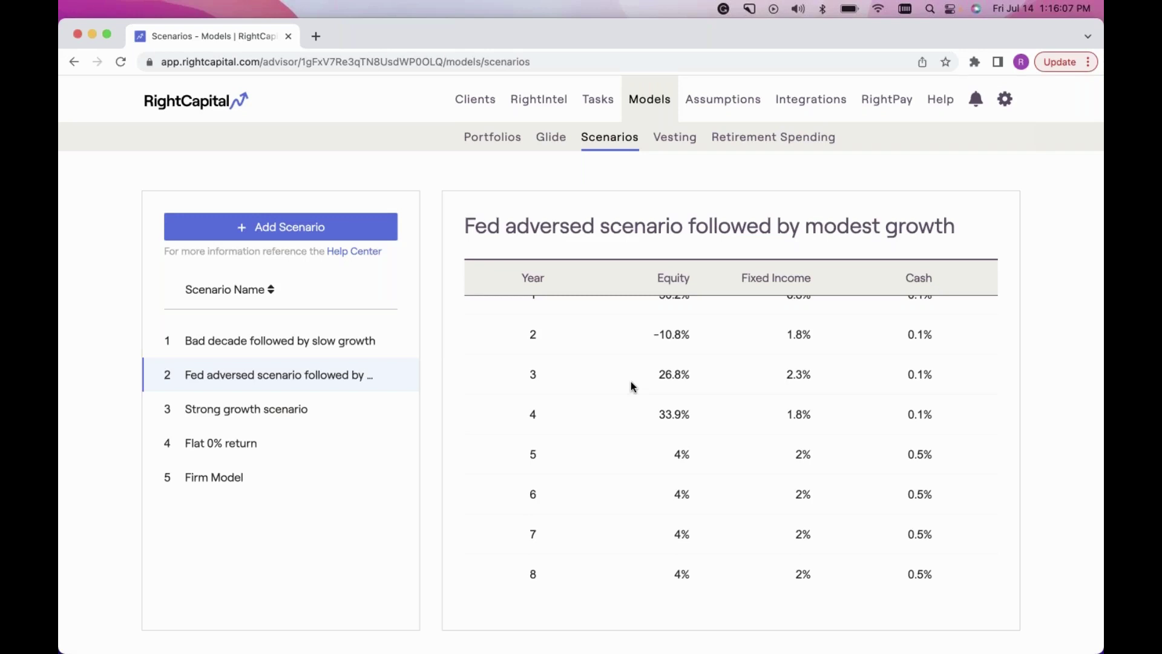
# - Examine the yearly equity, fixed income and cash returns of the Strong growth scenario
pyautogui.click(266, 416)
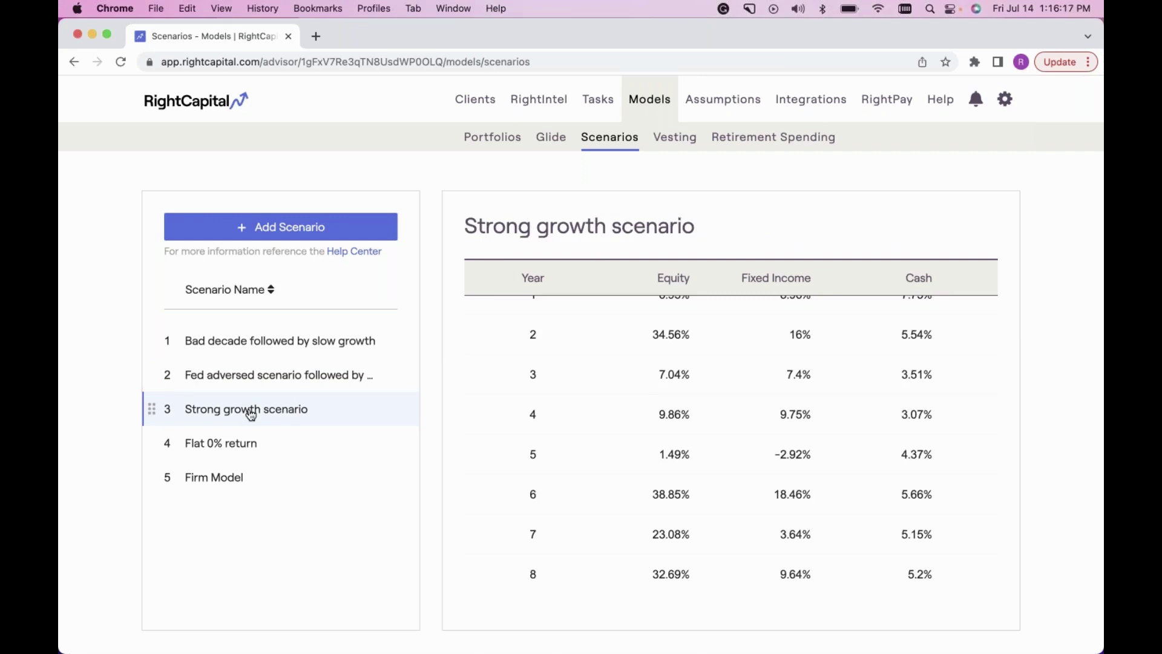
pyautogui.scroll(2, 562, 449)
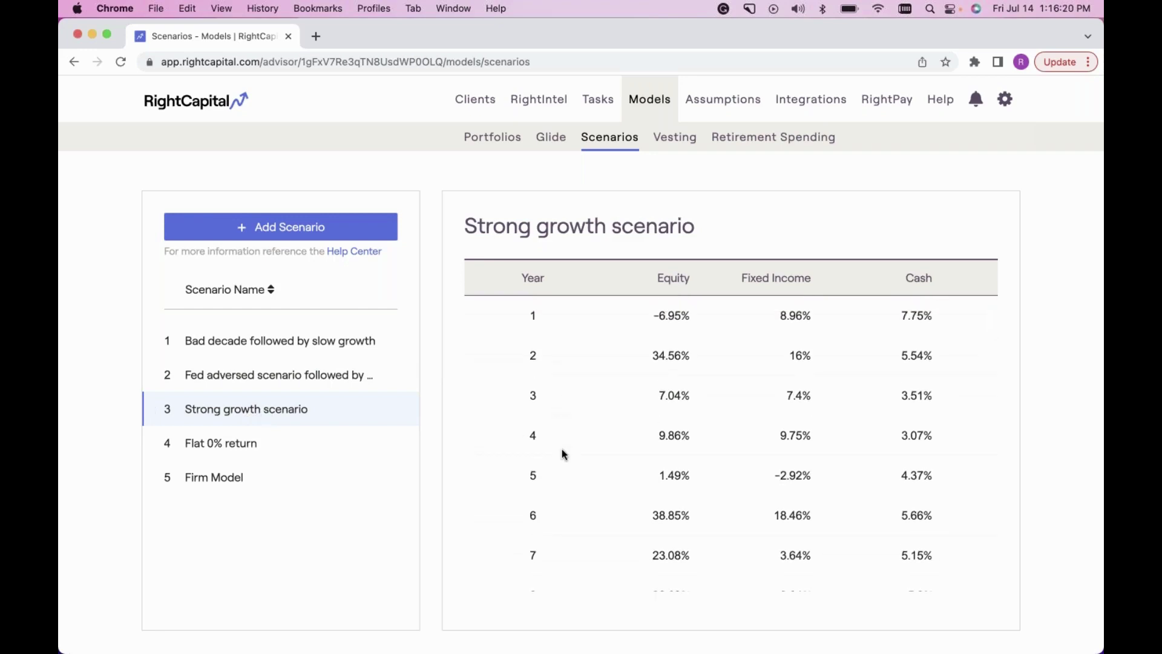
pyautogui.scroll(-4, 562, 450)
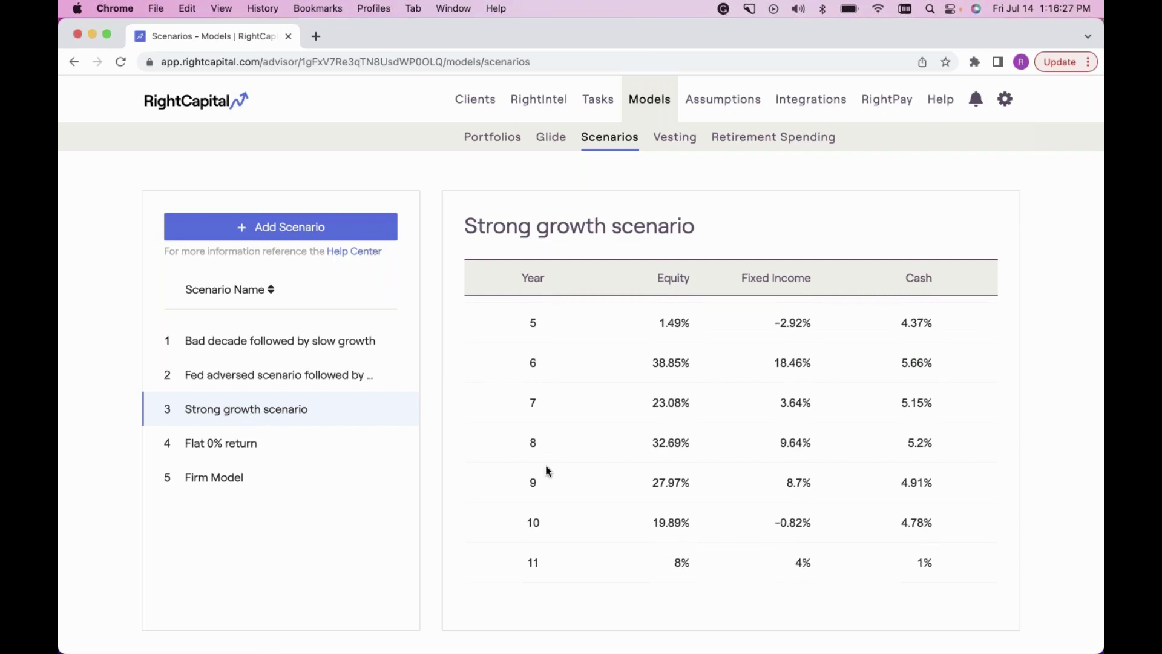
# - View the Flat 0% return scenario, and add a new custom scenario starting from its first-year returns
pyautogui.click(239, 446)
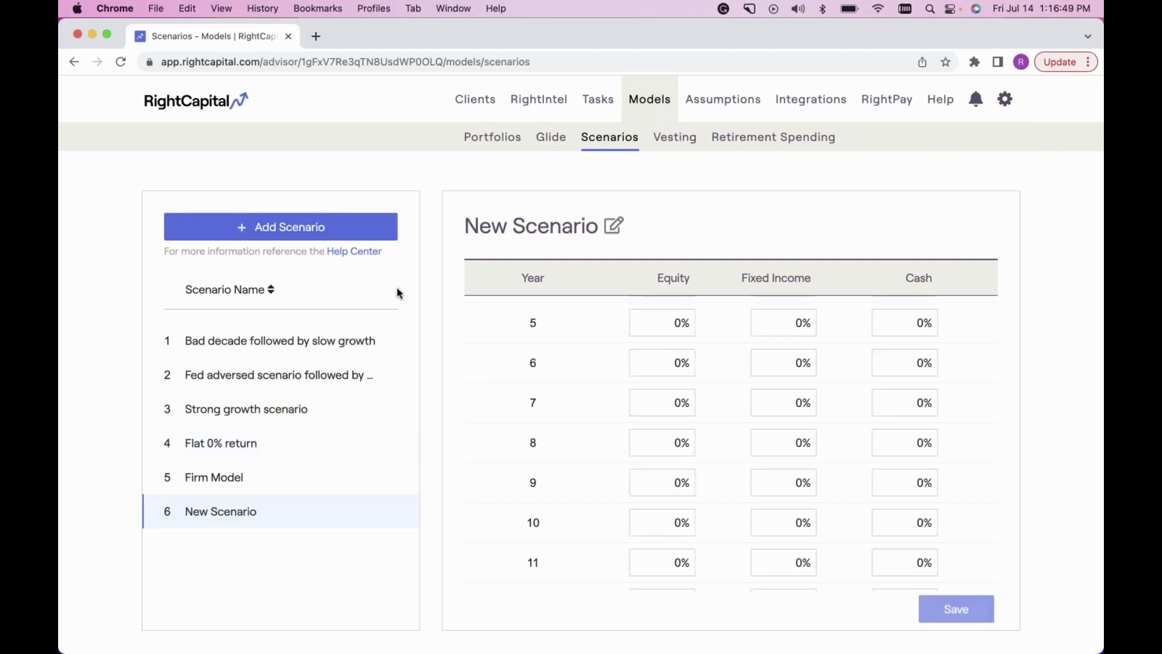
pyautogui.scroll(3, 617, 420)
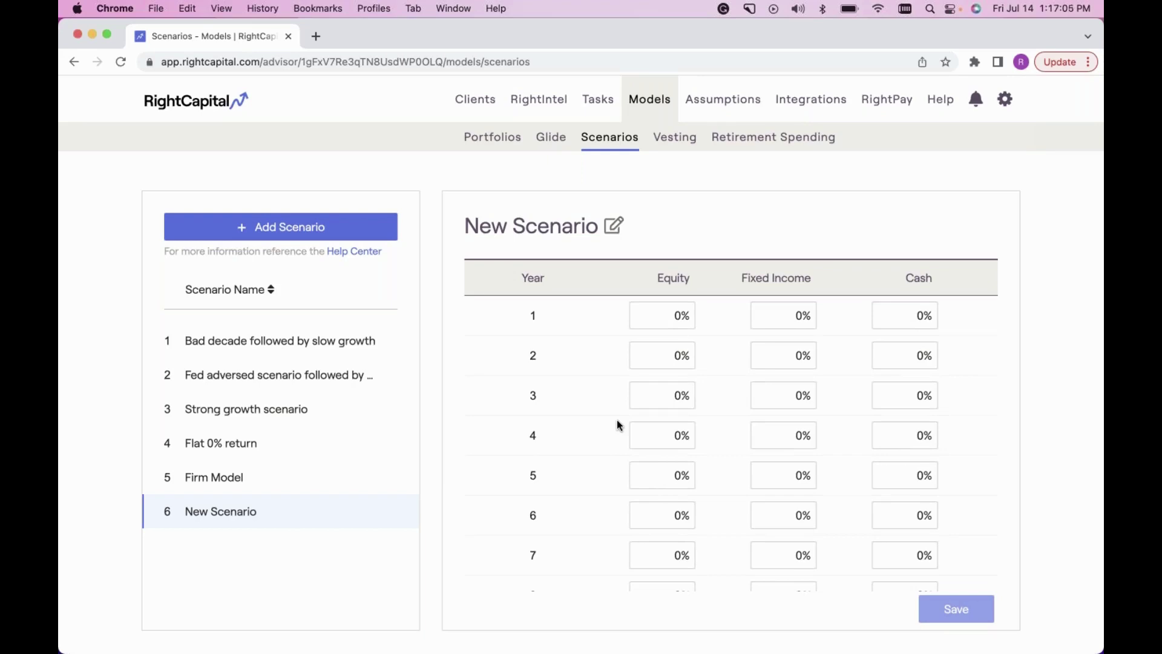
# - Open the vesting models, view the 1 year vesting schedule, and add a new vesting schedule
pyautogui.click(671, 138)
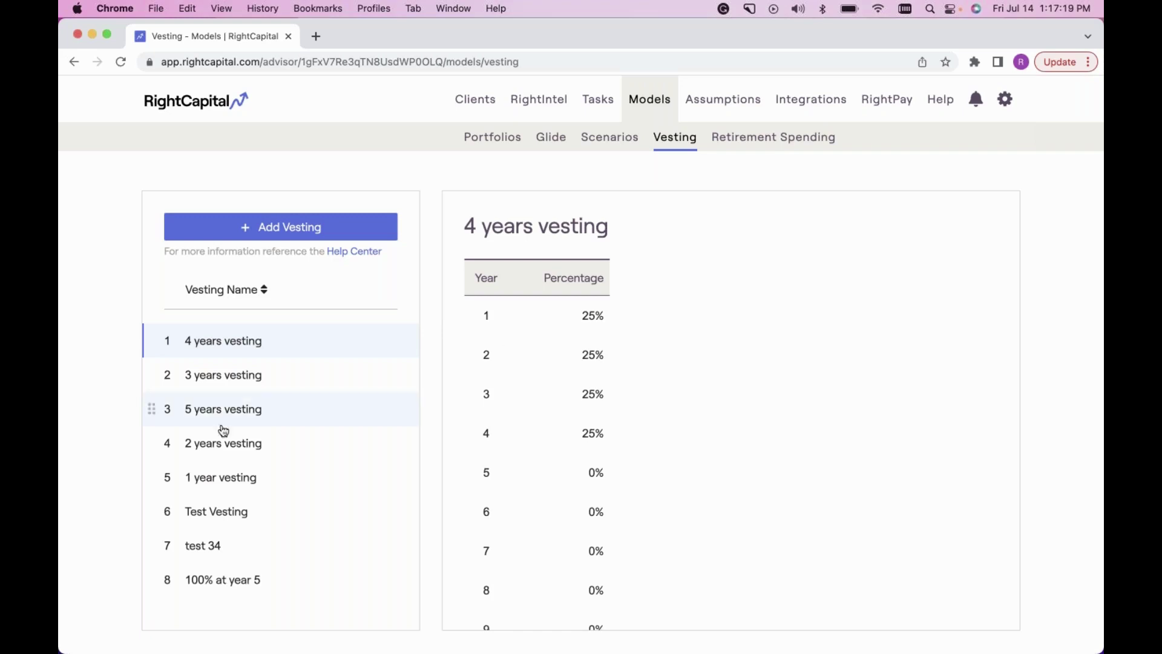
pyautogui.click(292, 449)
pyautogui.click(223, 481)
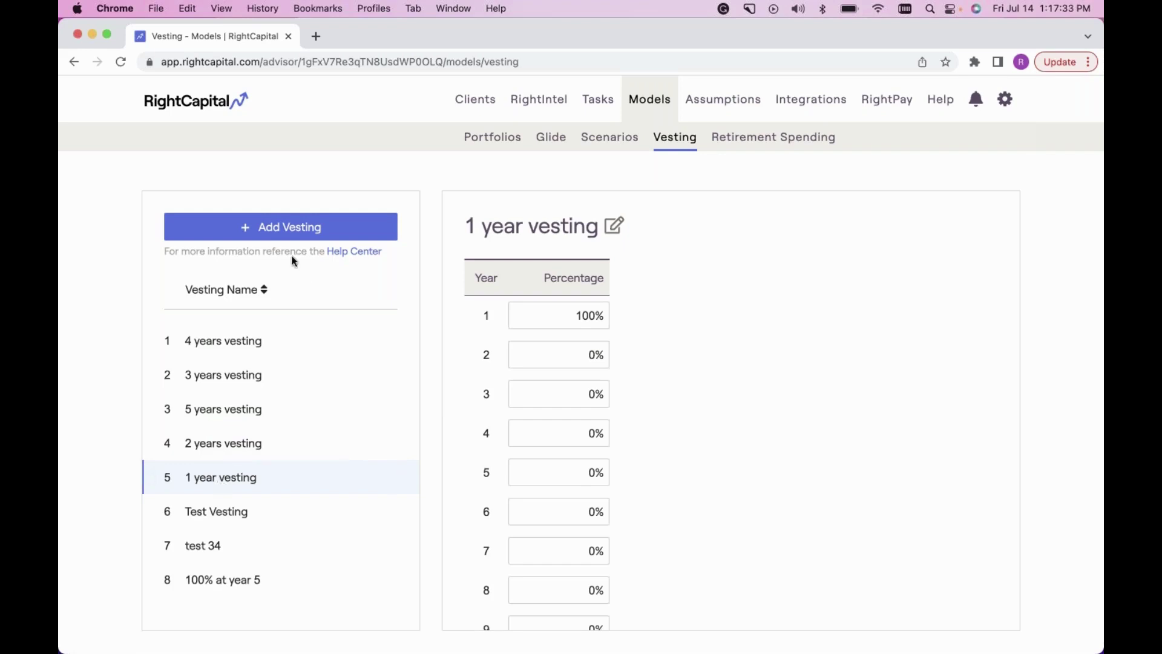
pyautogui.click(263, 228)
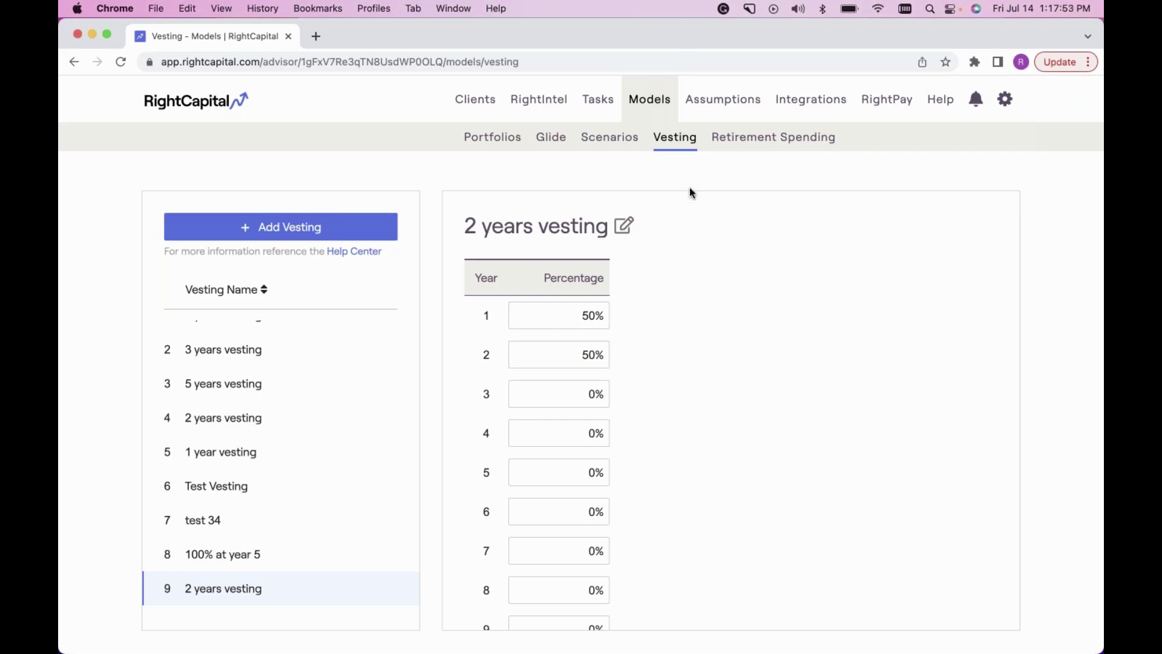
# - Open the retirement spending models and review the Inflation Adjusted, Retirement Spending Smile and Retirement Spending Stages strategies
pyautogui.click(751, 137)
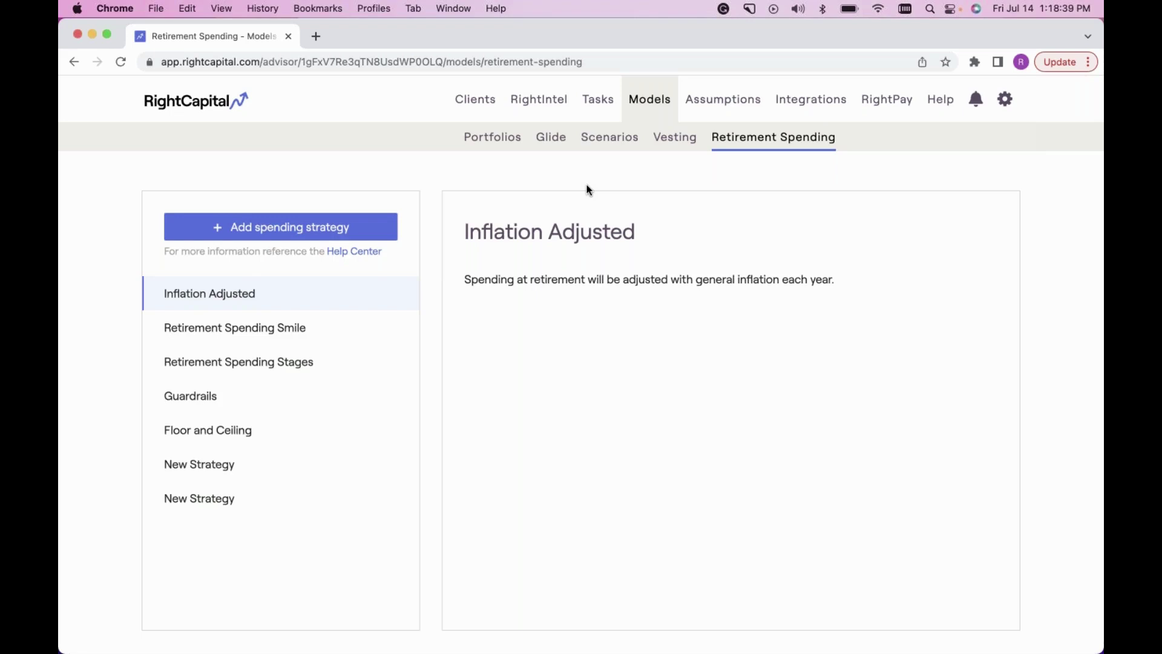
pyautogui.click(251, 360)
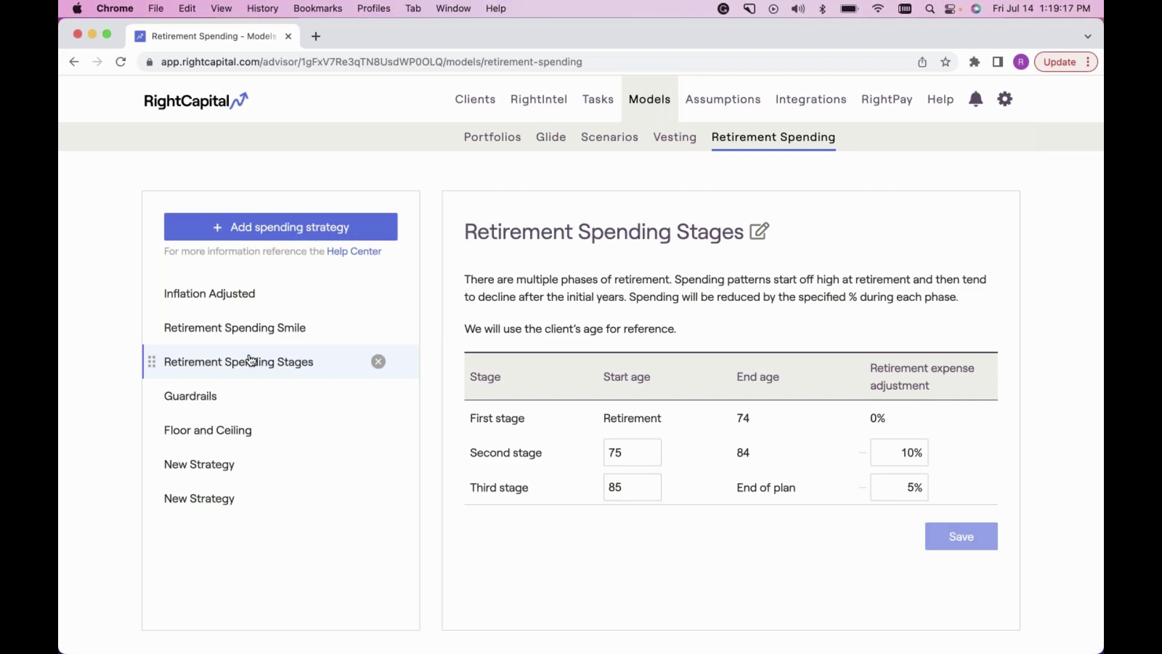
pyautogui.click(236, 327)
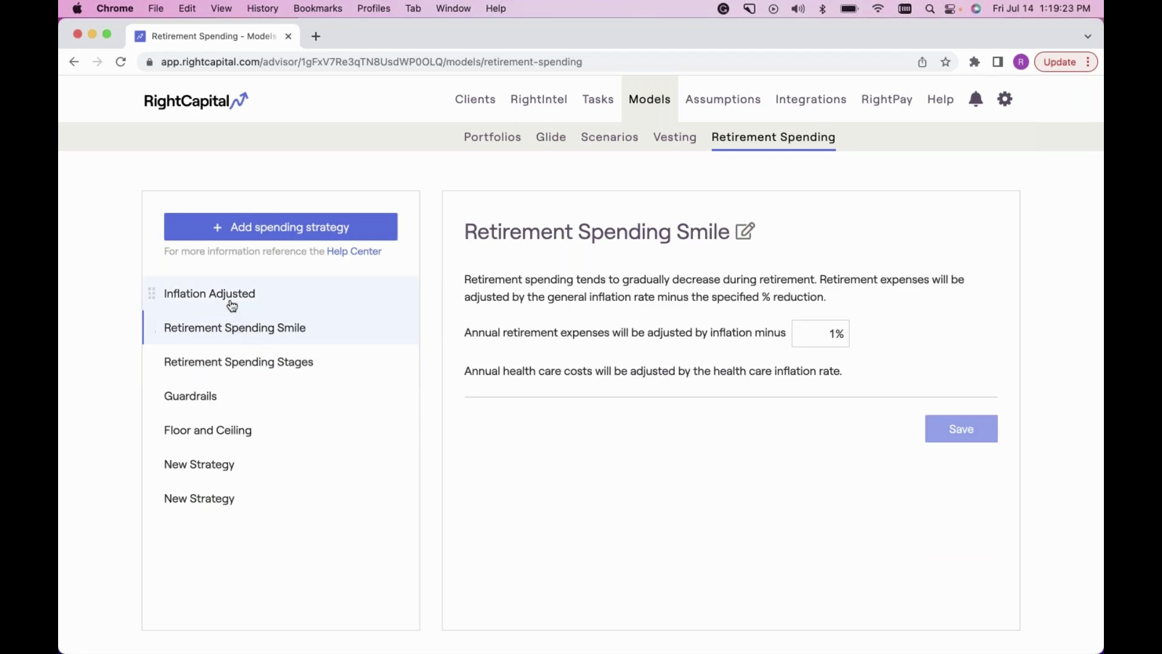
pyautogui.click(232, 304)
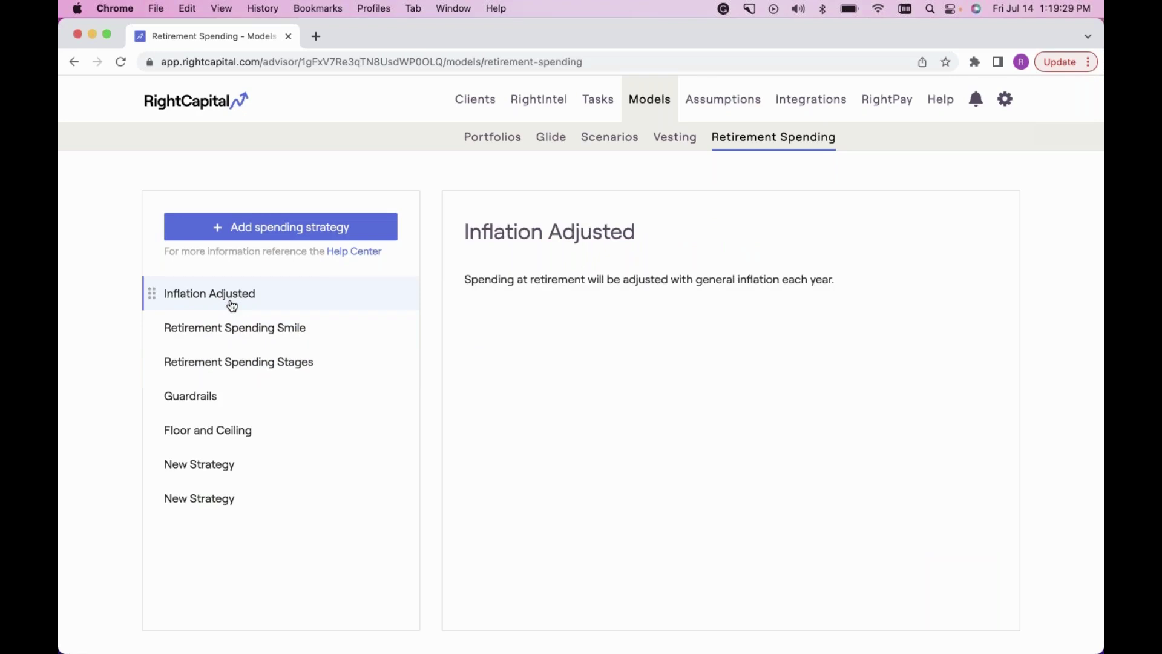
pyautogui.click(238, 330)
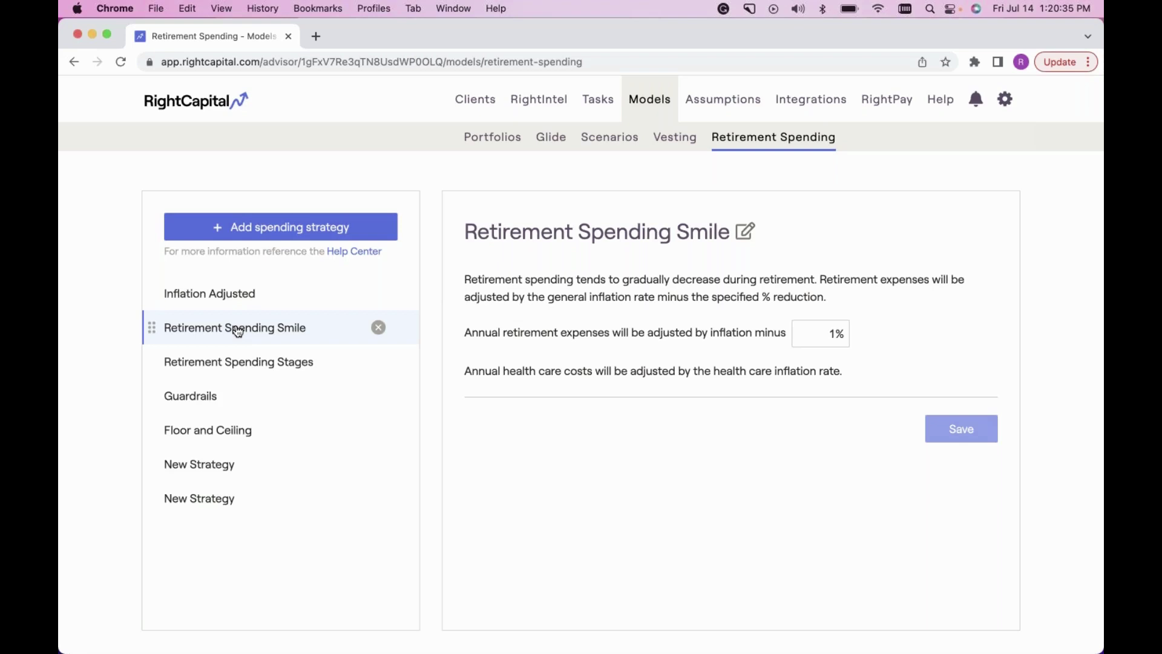
pyautogui.click(240, 368)
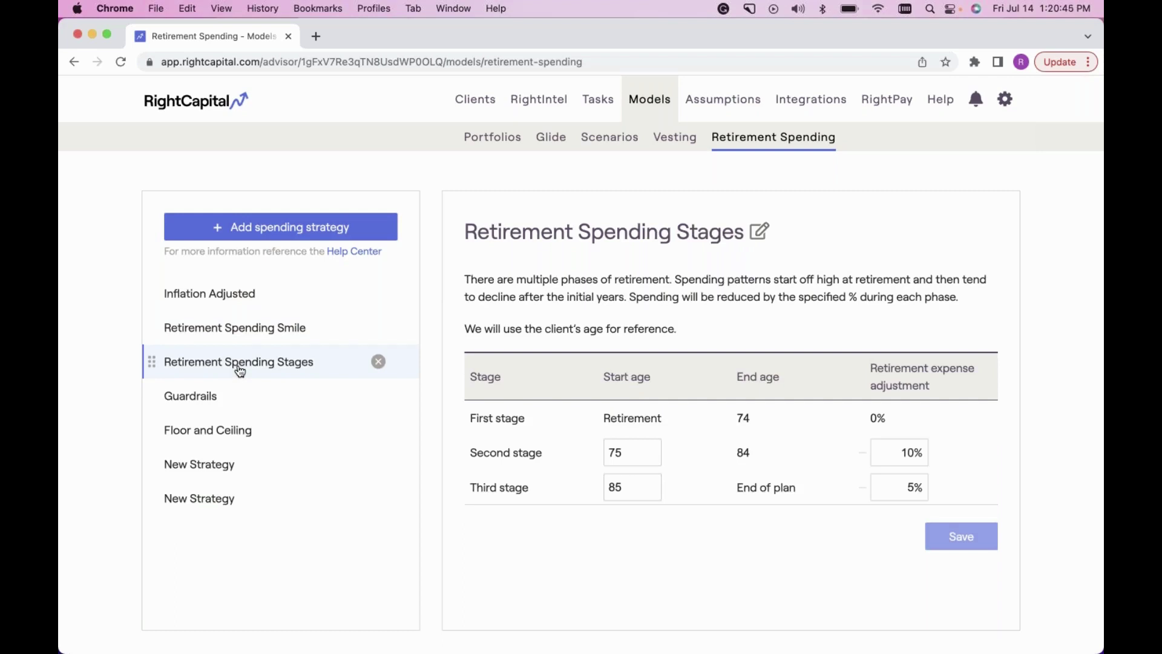
# - Examine the Guardrails strategy's inflation, capital preservation, prosperity and initial withdrawal rate rules, and the Floor and Ceiling strategy's limits
pyautogui.click(226, 401)
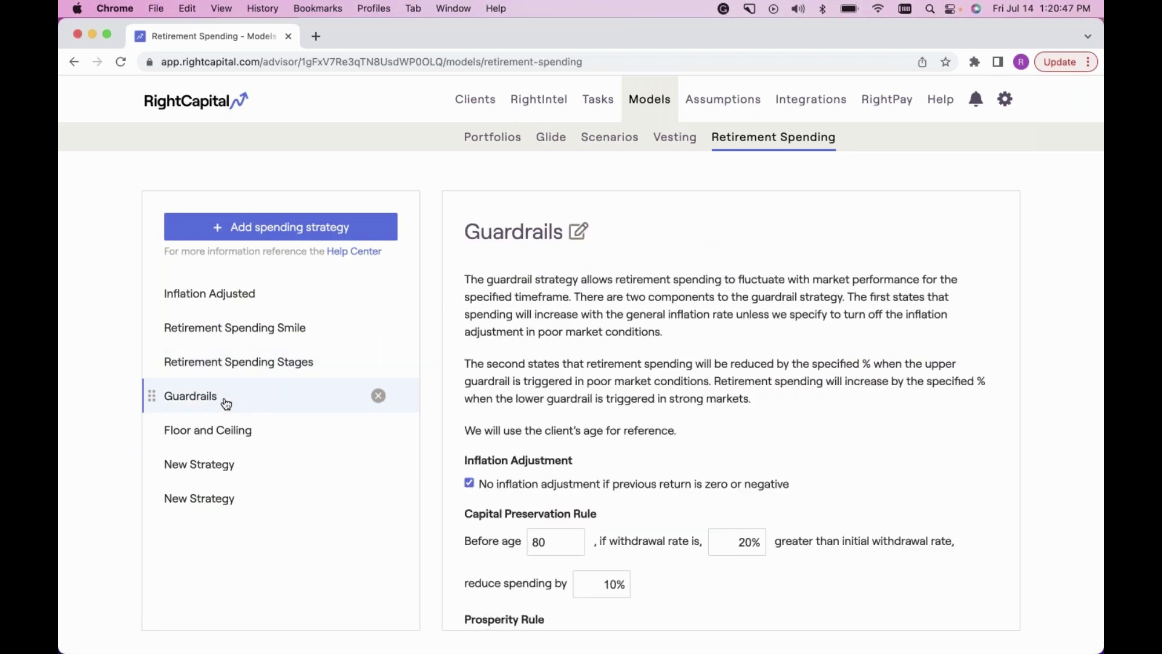
pyautogui.scroll(-3, 506, 396)
pyautogui.scroll(-3, 558, 401)
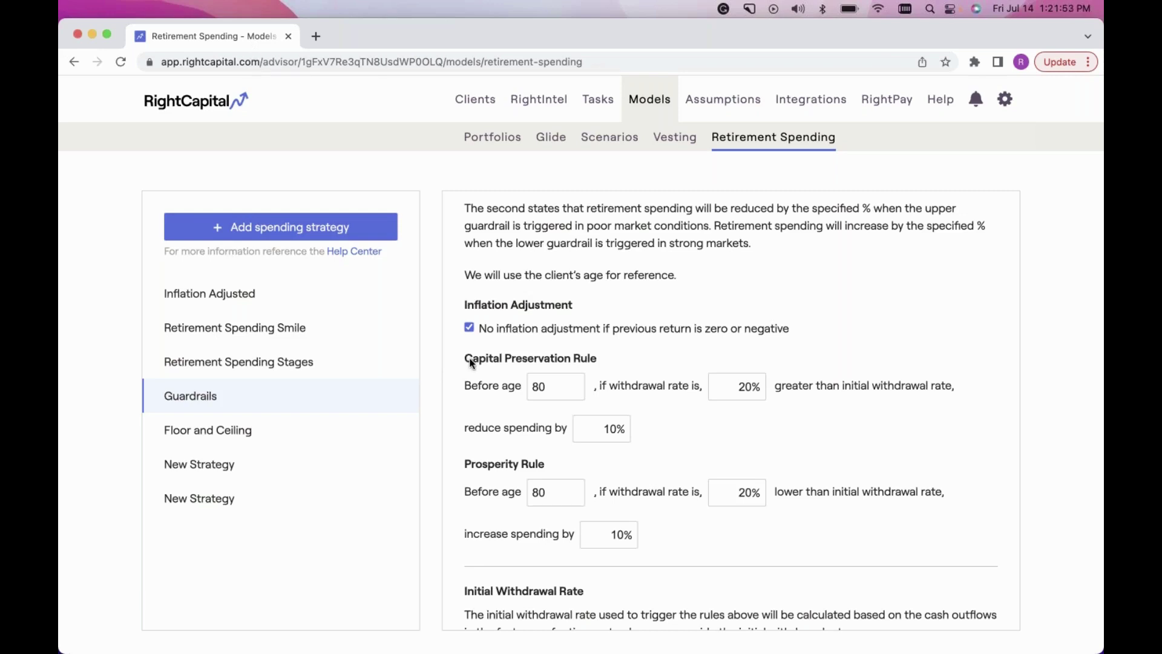
pyautogui.scroll(-3, 588, 429)
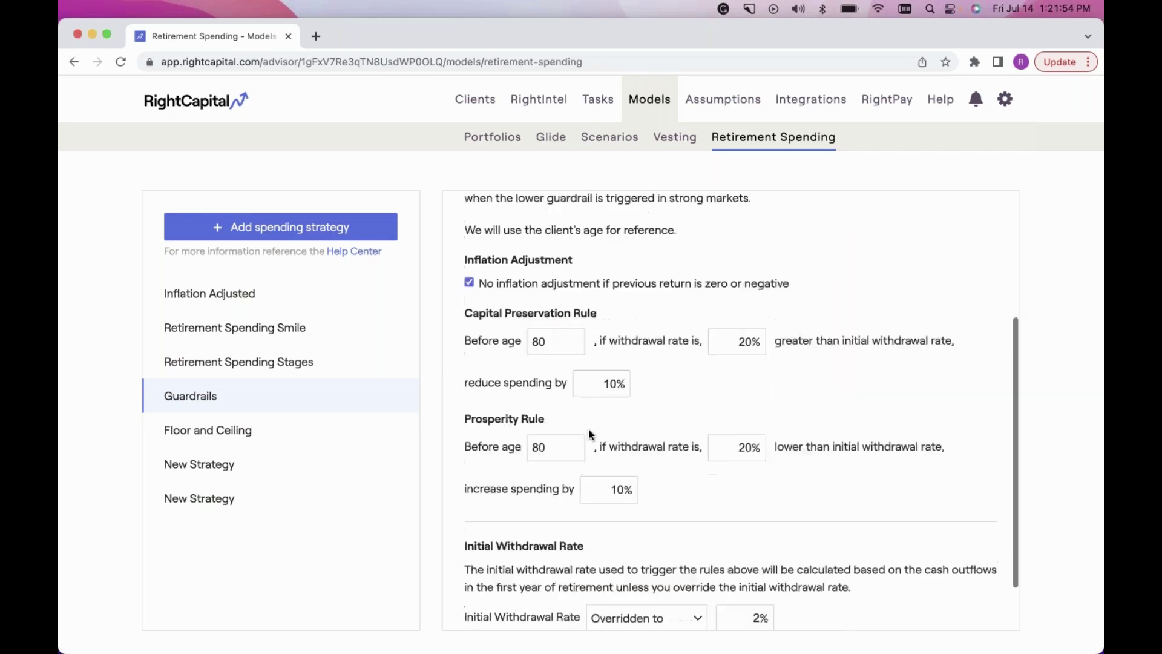
pyautogui.scroll(-1, 588, 422)
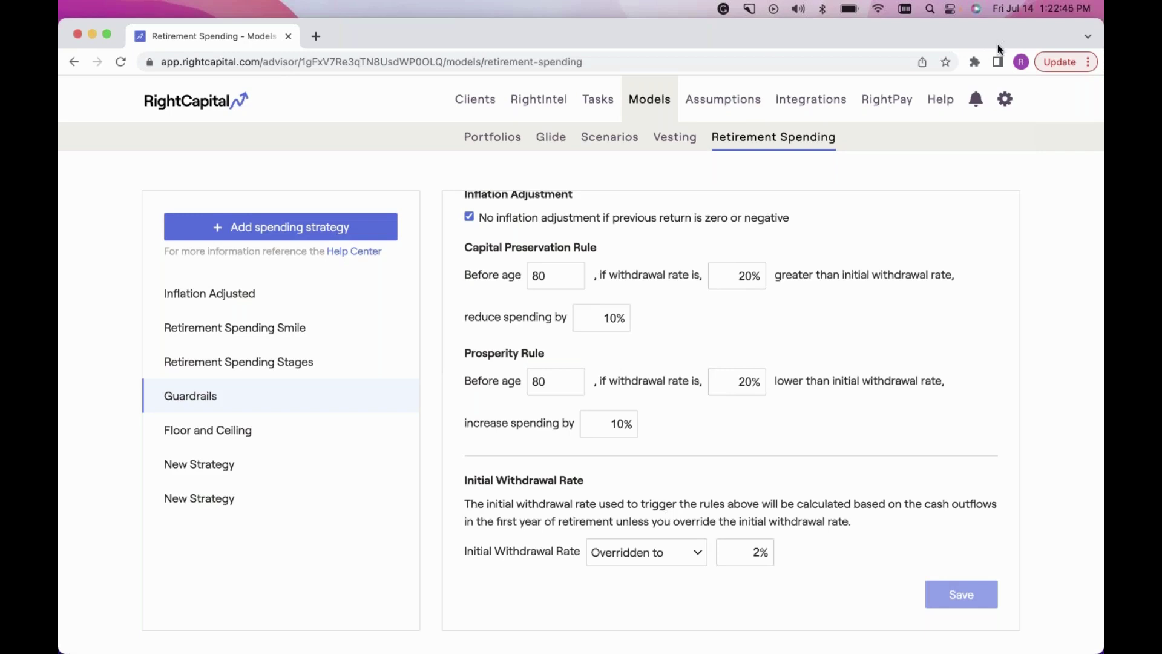
pyautogui.click(234, 431)
pyautogui.click(231, 426)
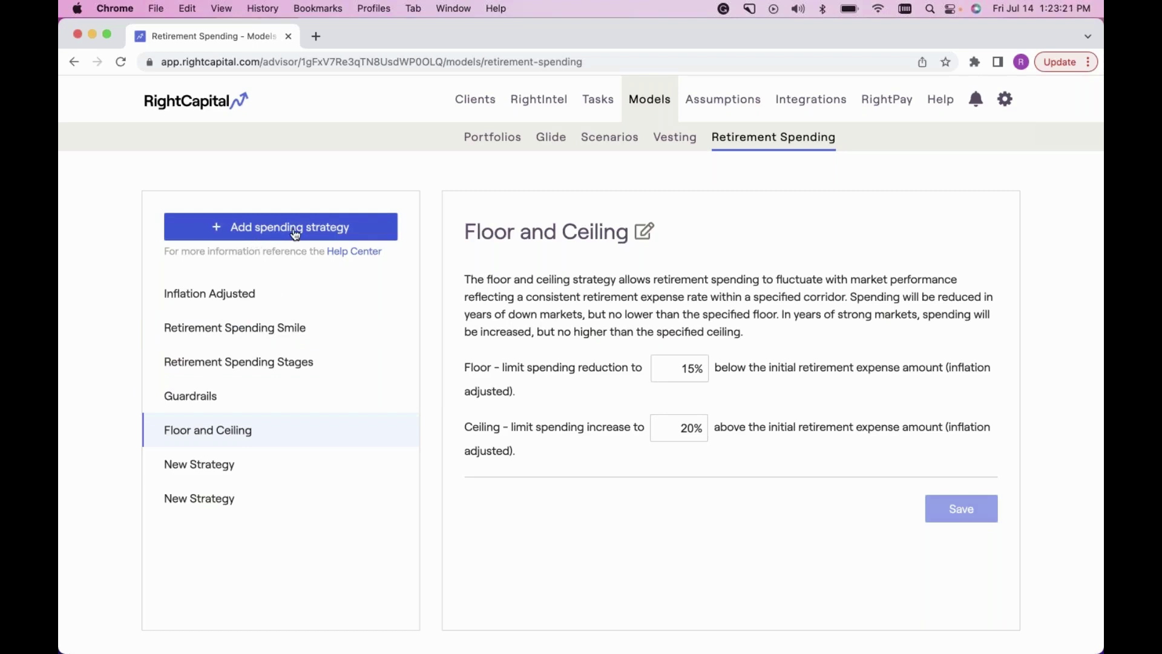
# - Add a new spending strategy and set its strategy type to Retirement Spending Stages
pyautogui.click(262, 236)
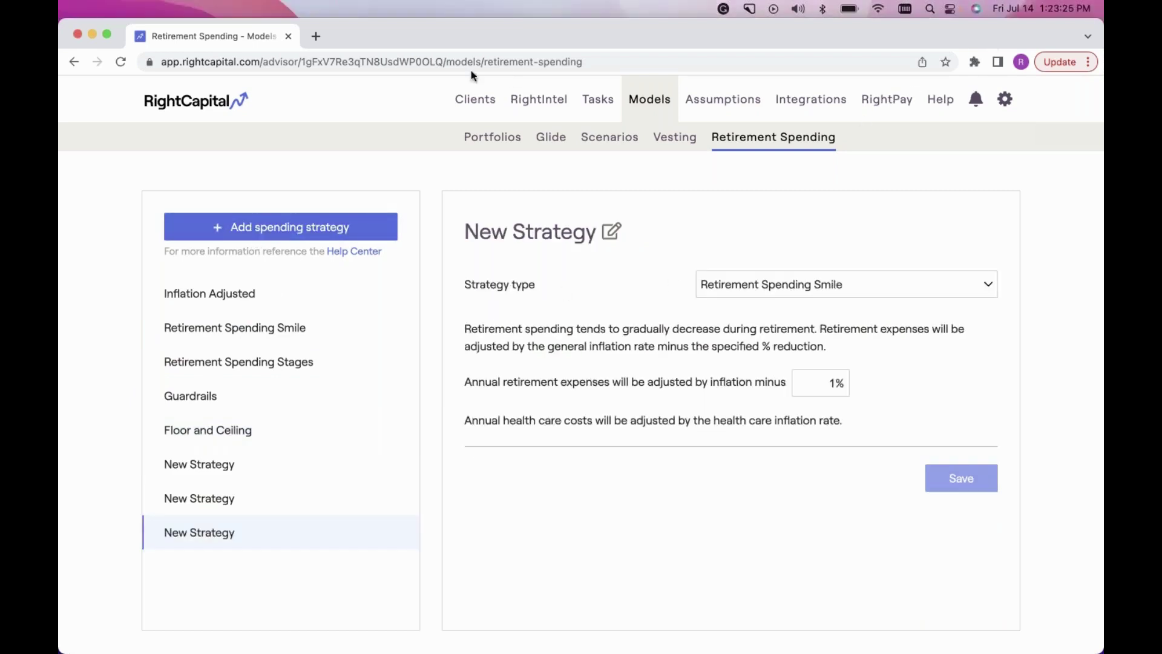
pyautogui.click(788, 297)
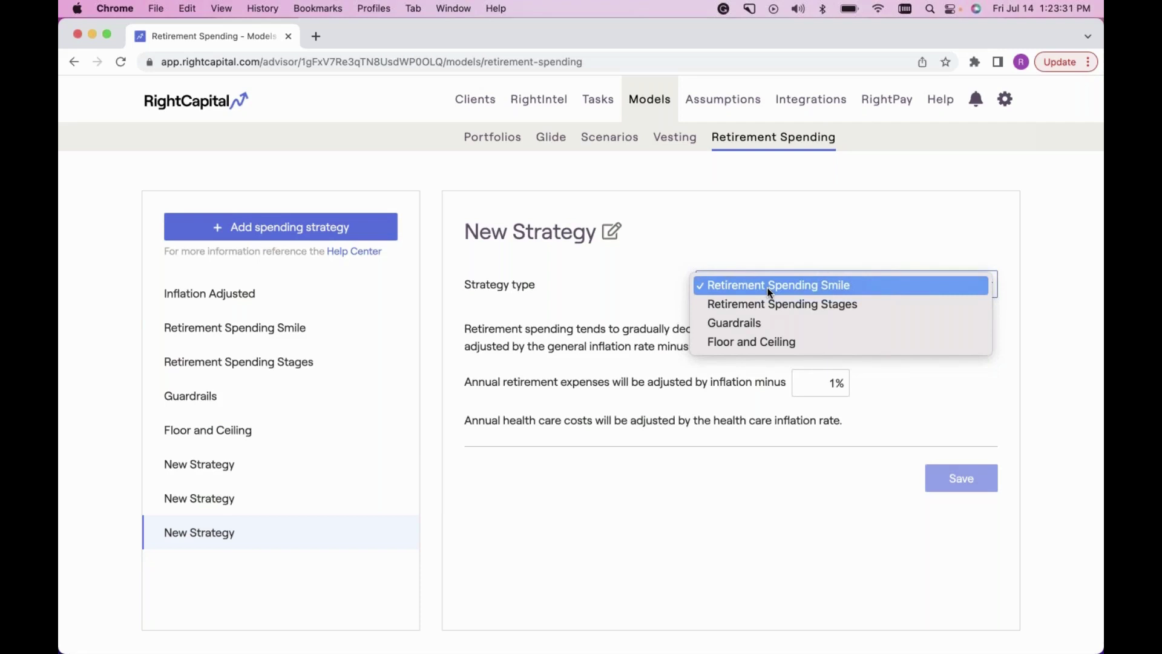
pyautogui.click(773, 306)
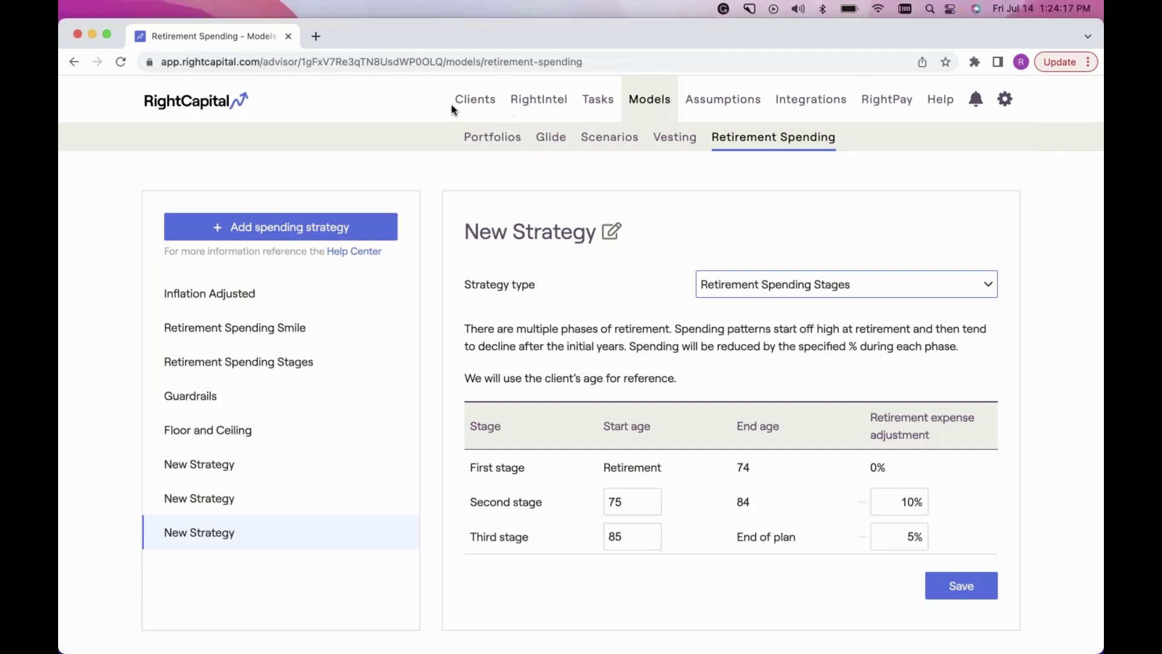
# - Search the client list by the client's last name and open the matching client's plan
pyautogui.click(474, 101)
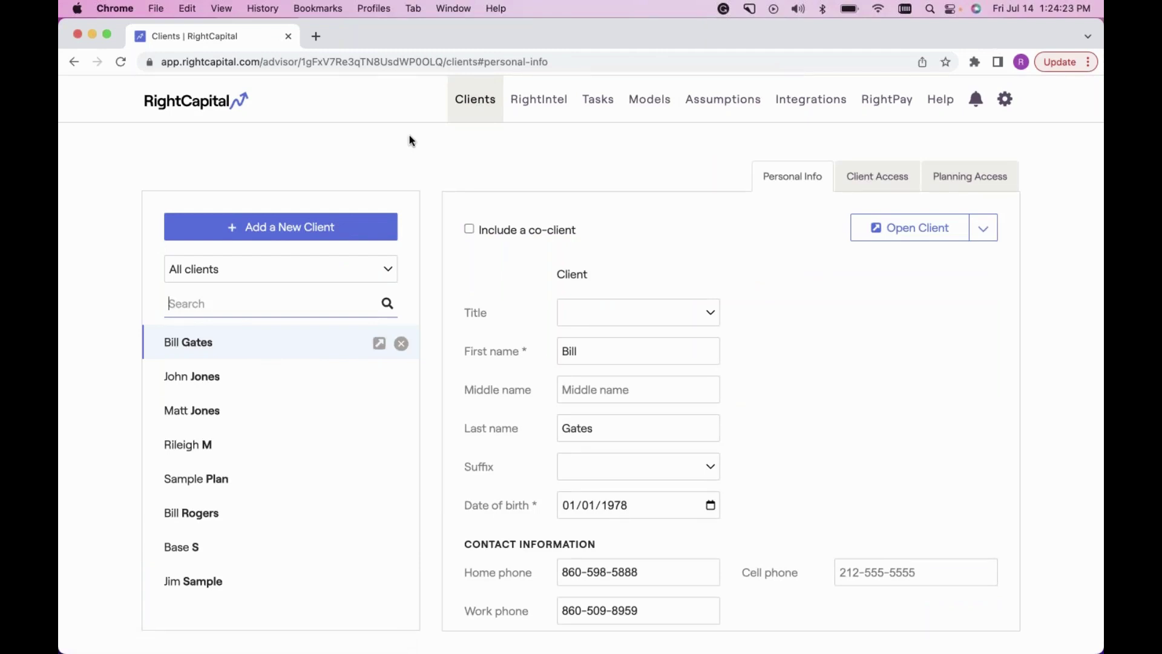
pyautogui.write('sandler')
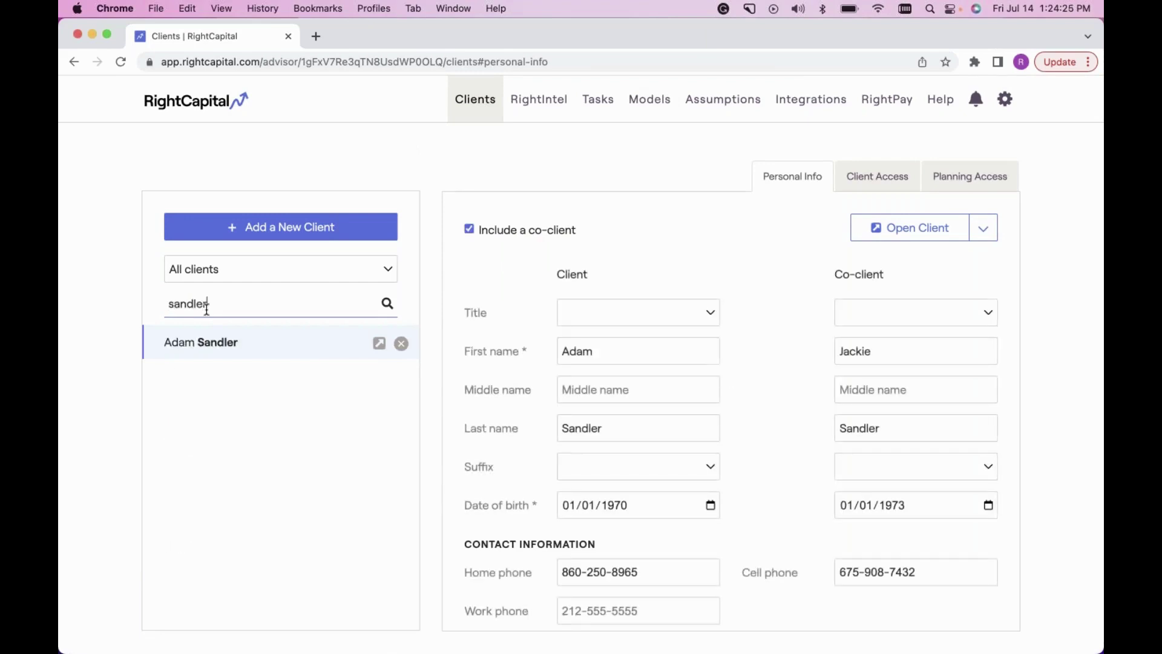
pyautogui.click(227, 431)
pyautogui.click(380, 344)
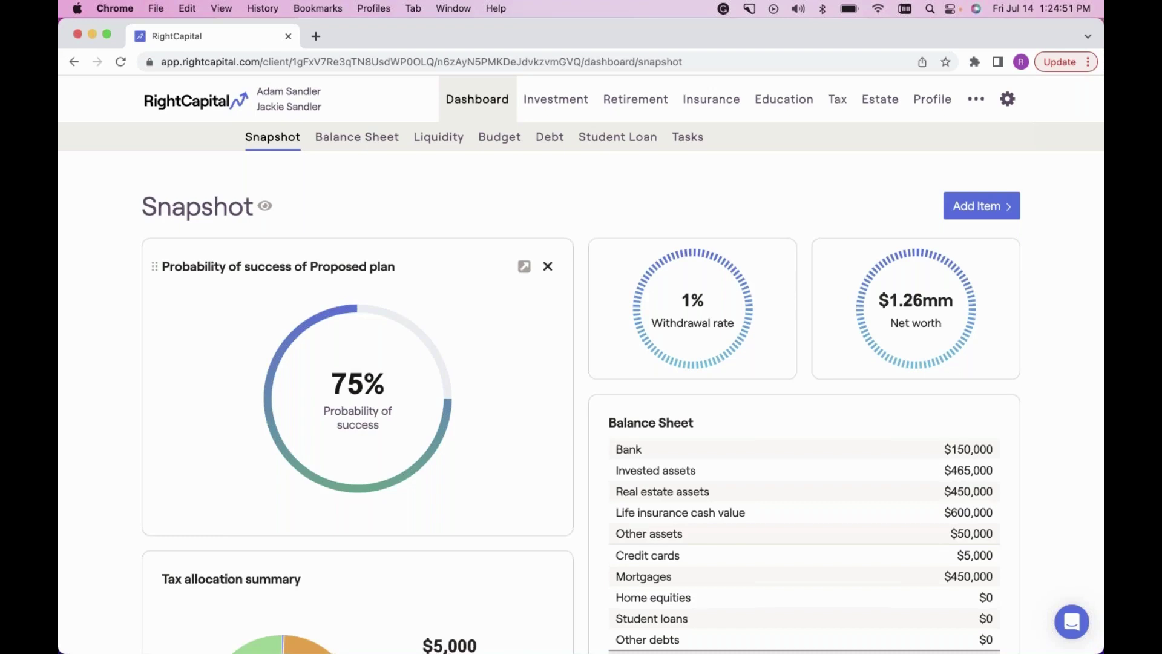
# - In the client's investment allocation path, set the starting allocation to Most Aggressive and the retirement allocation to Balanced
pyautogui.click(569, 104)
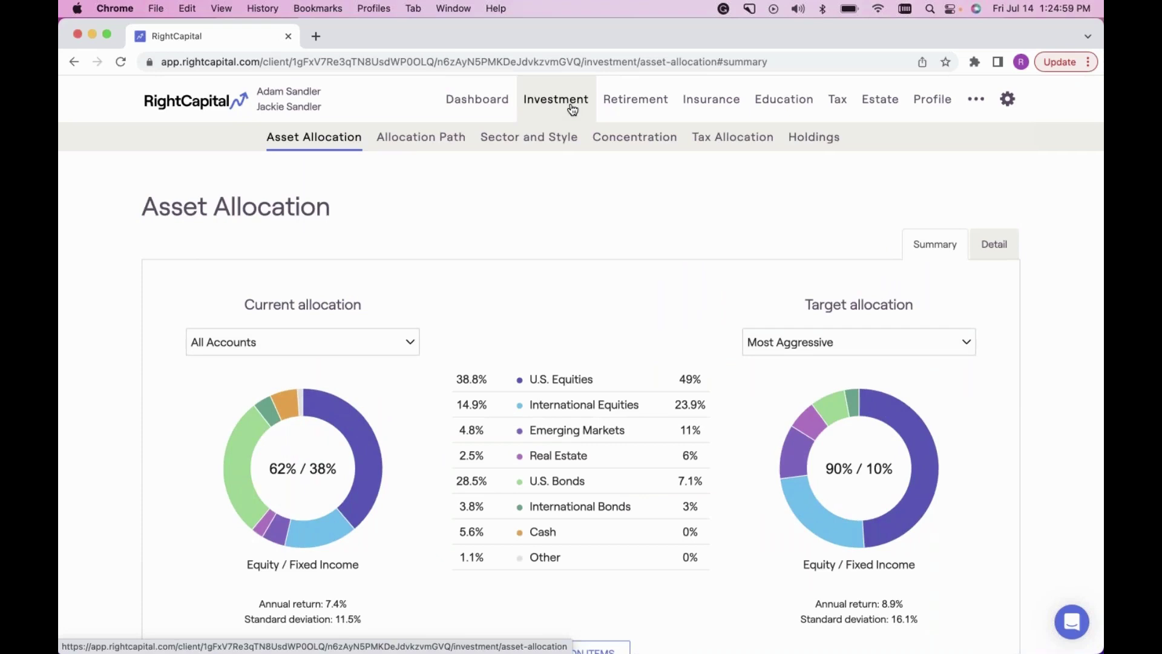
pyautogui.click(436, 141)
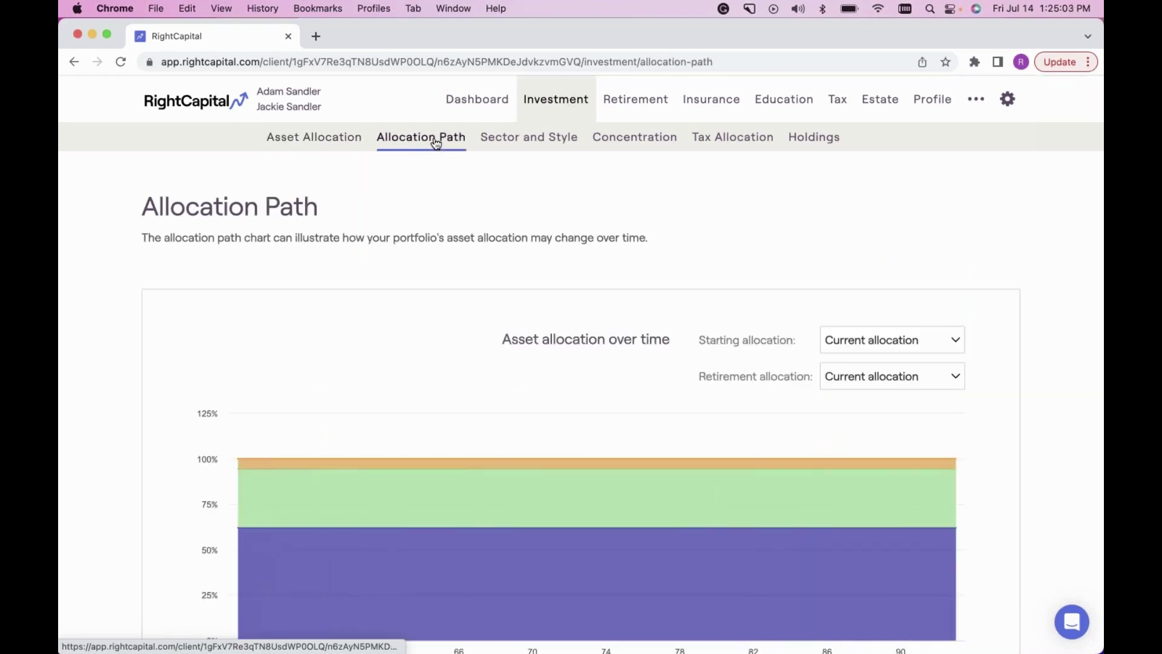
pyautogui.scroll(-3, 395, 221)
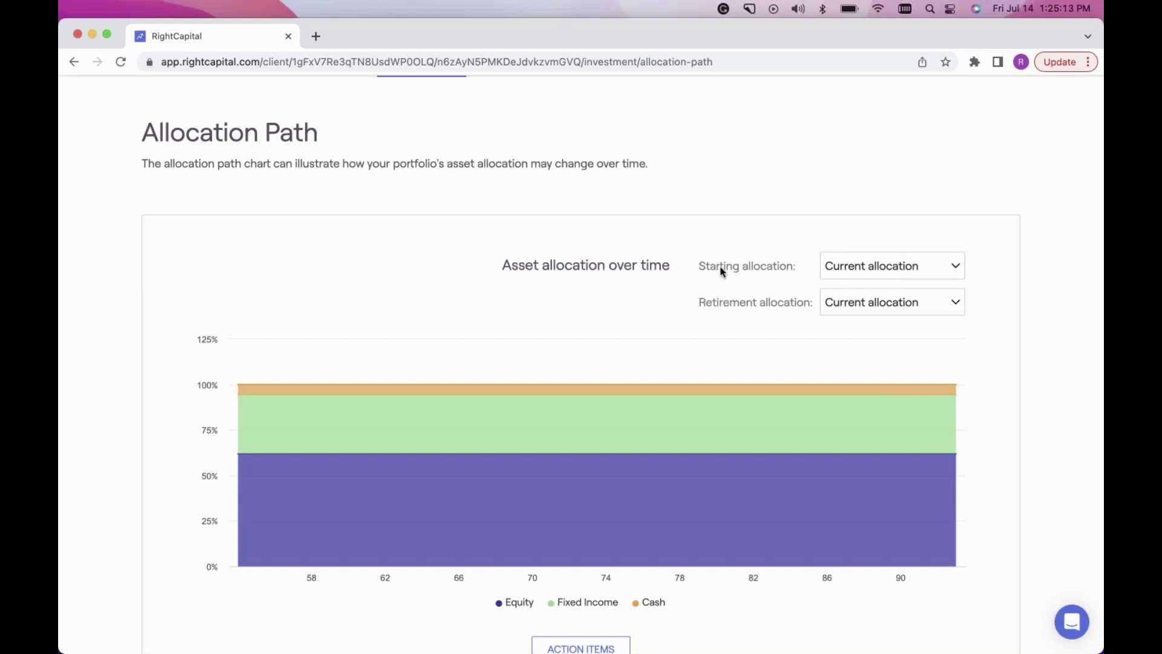
pyautogui.click(899, 270)
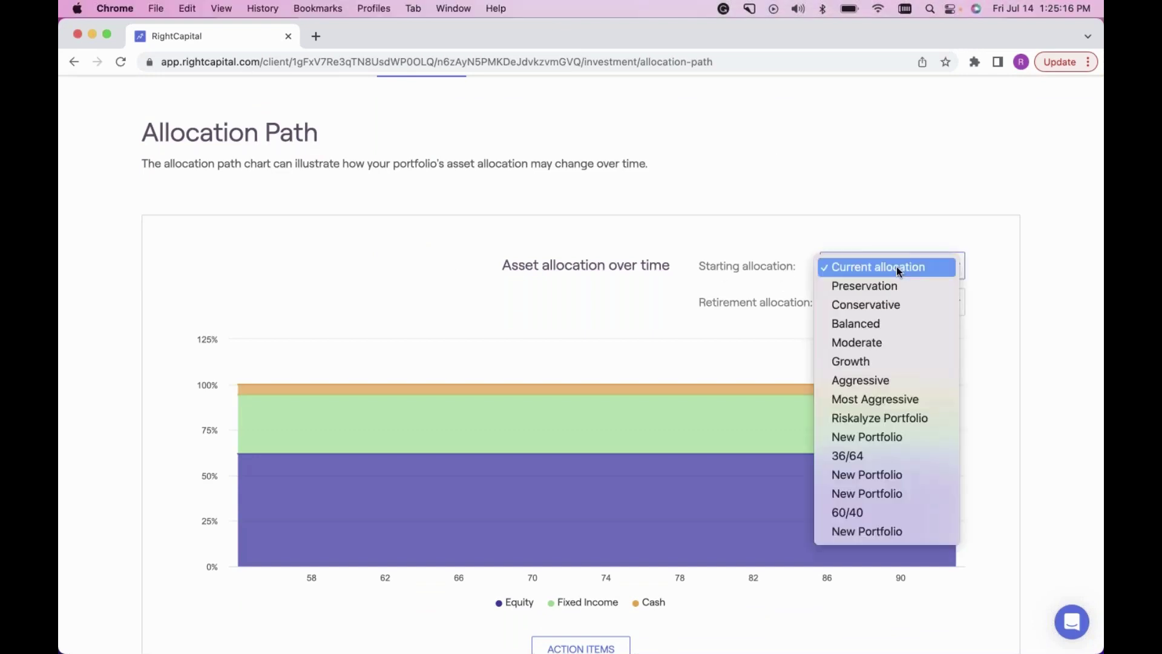
pyautogui.click(875, 399)
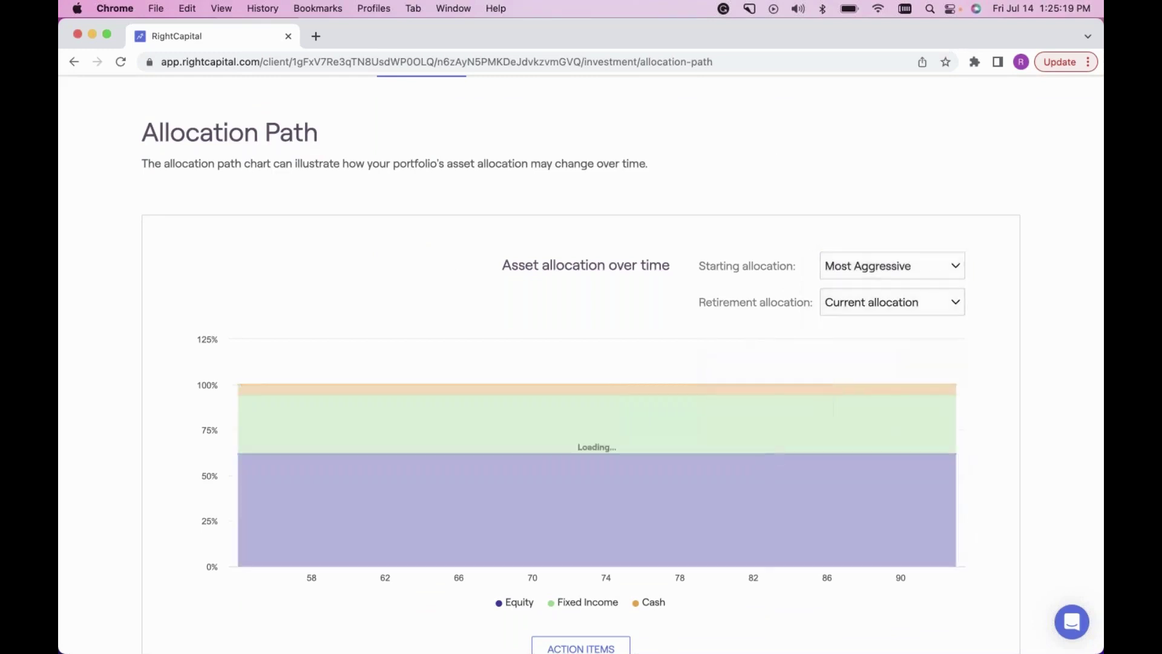
pyautogui.click(879, 378)
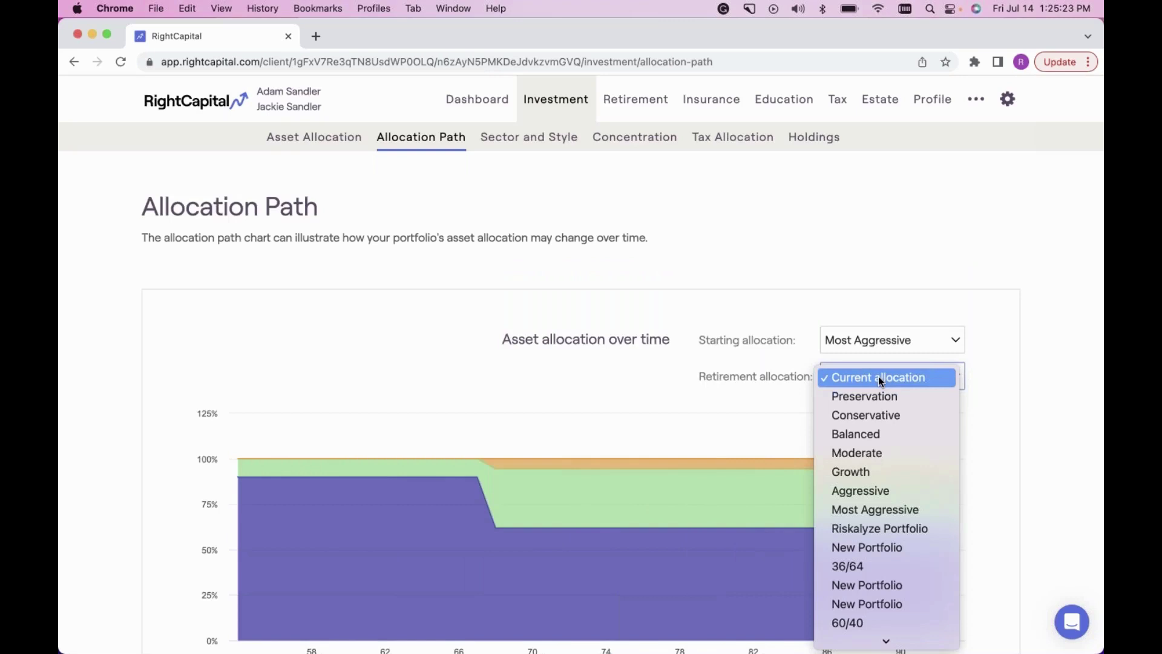
pyautogui.click(869, 436)
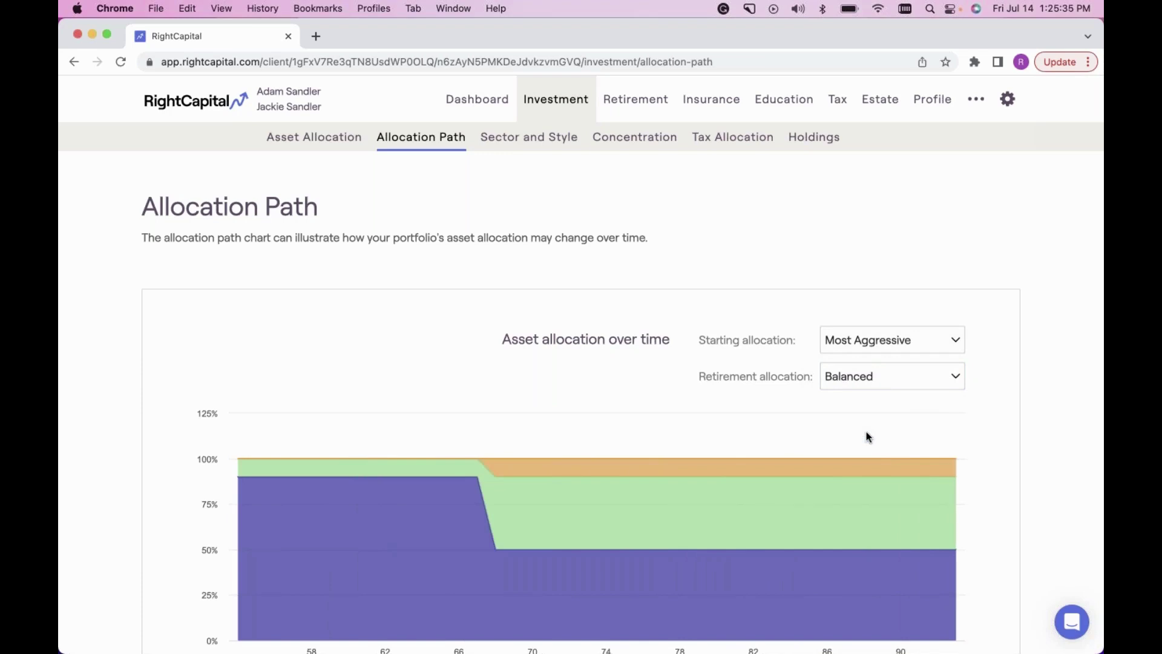
# - Examine the asset allocation over time chart around the change at retirement age
pyautogui.scroll(-3, 866, 436)
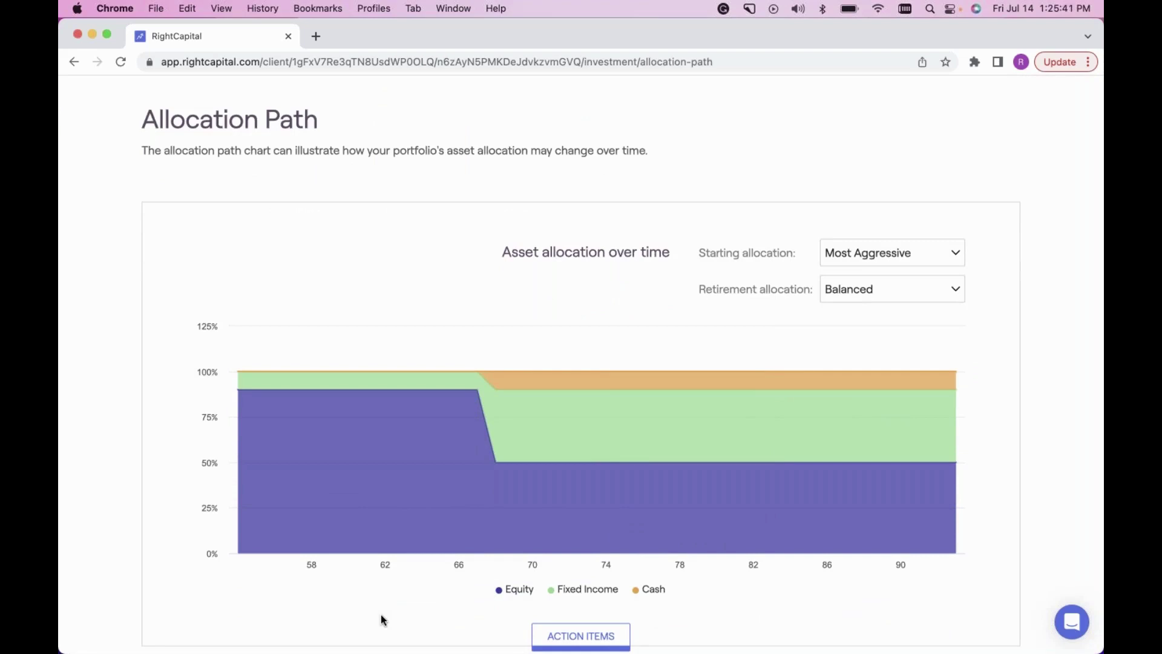
pyautogui.moveTo(447, 387)
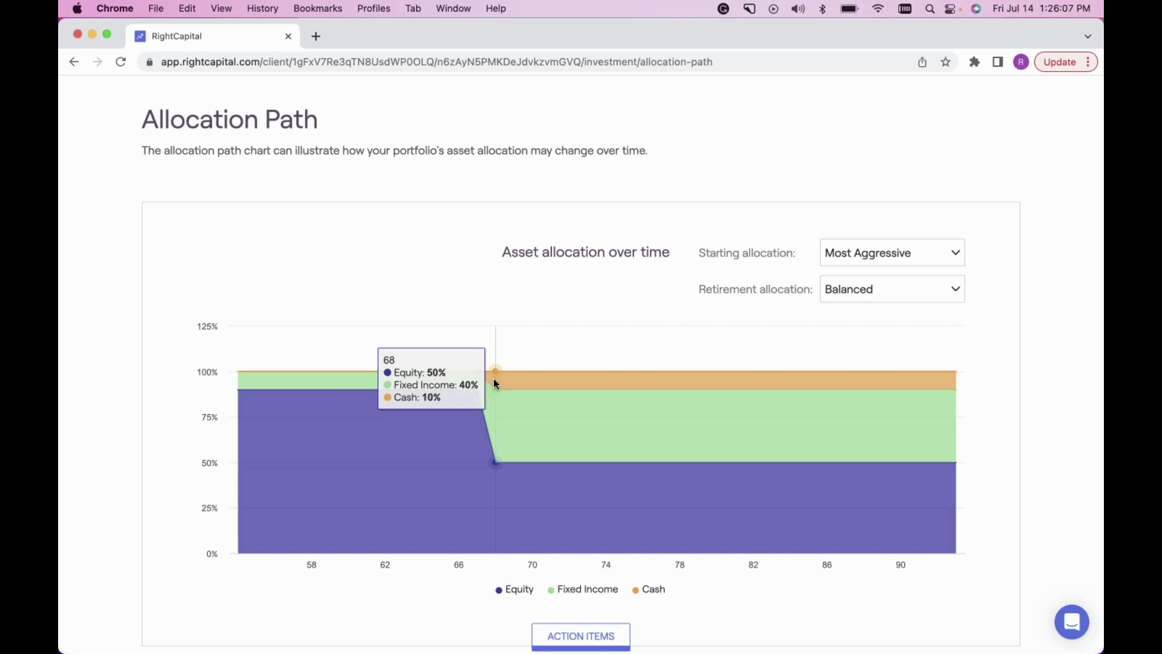
pyautogui.scroll(3, 586, 315)
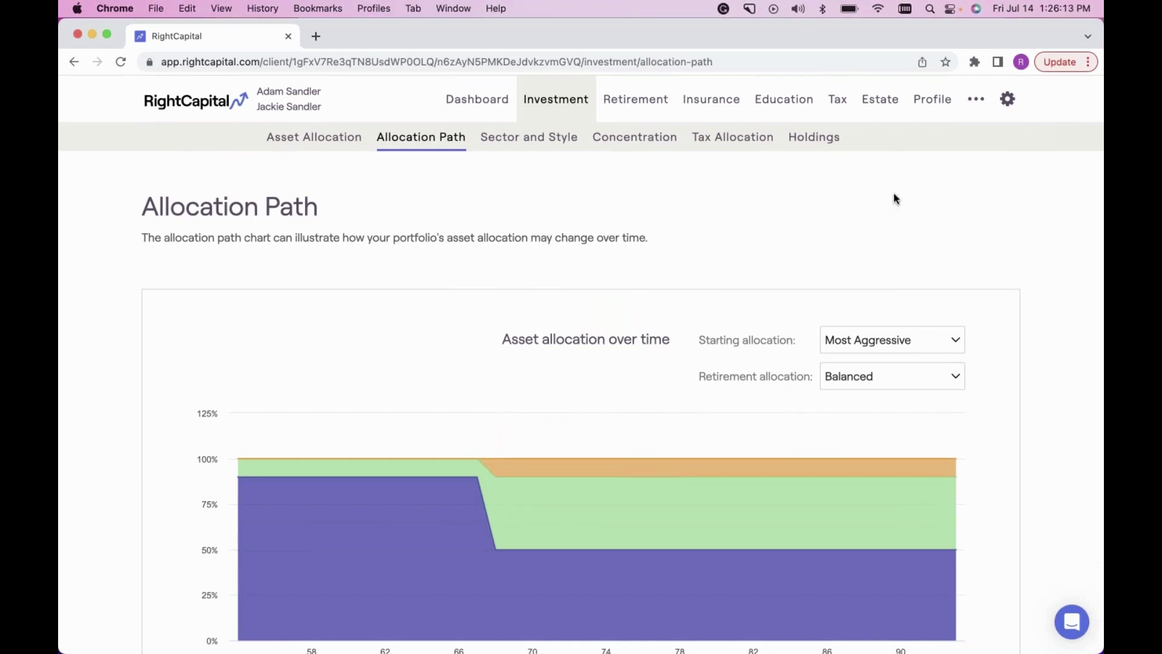
# - In the client's methodology settings, try Same allocation for all years as the allocation method before choosing Enable glide path
pyautogui.click(1008, 102)
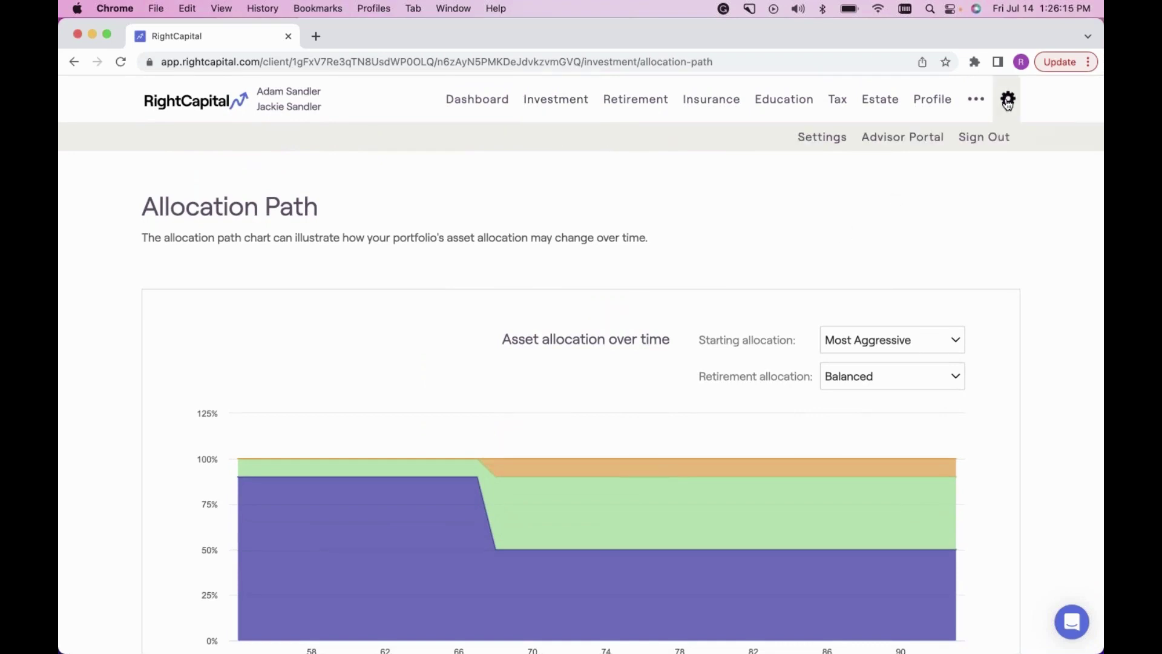
pyautogui.click(818, 140)
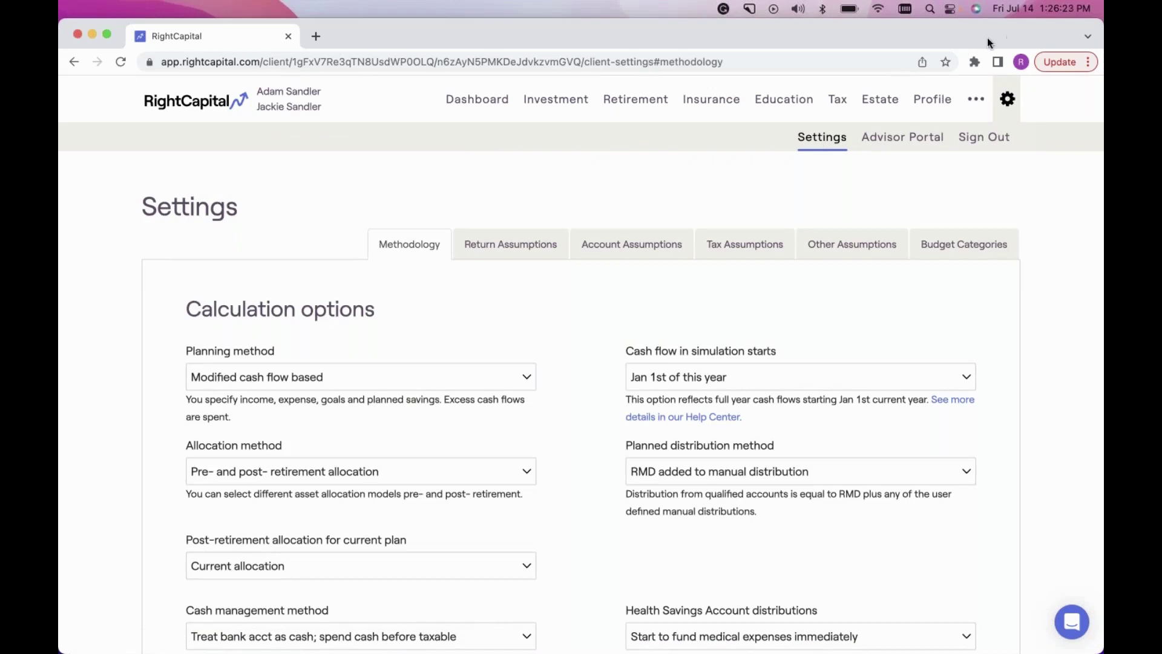
pyautogui.scroll(-1, 531, 344)
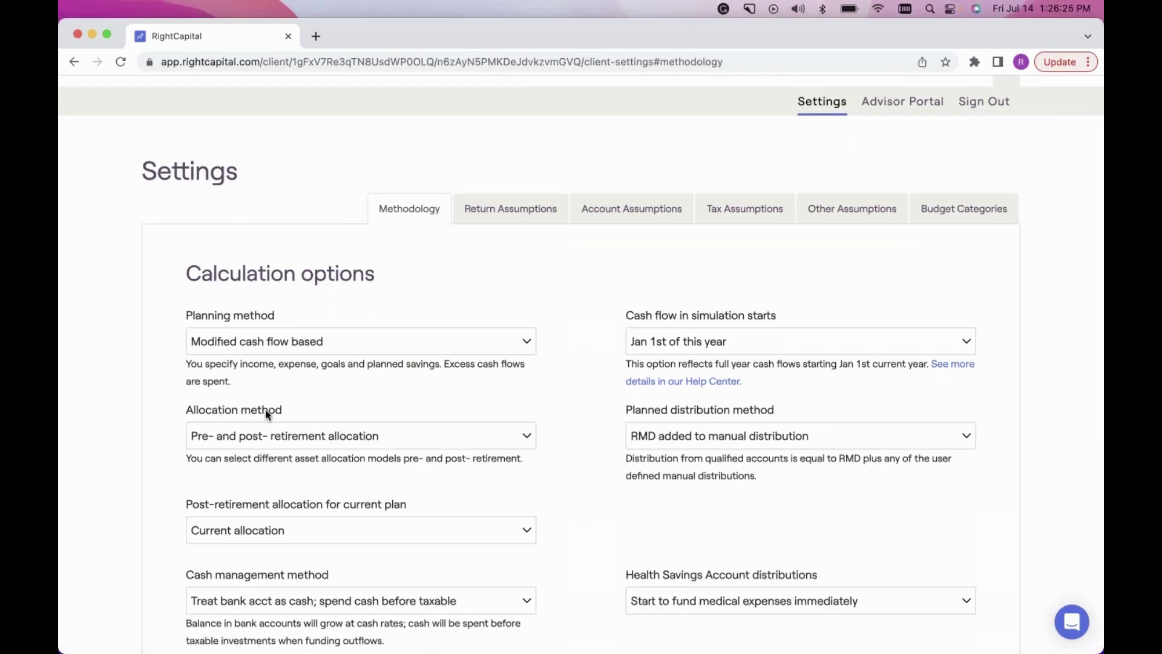
pyautogui.scroll(-1, 354, 408)
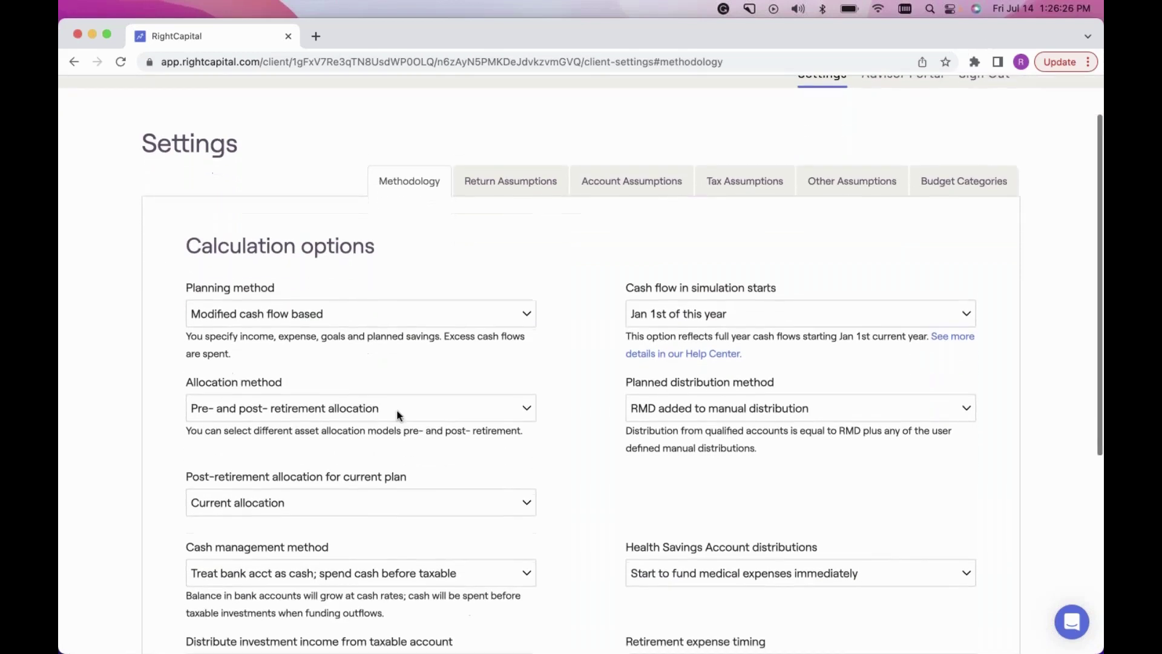
pyautogui.click(349, 403)
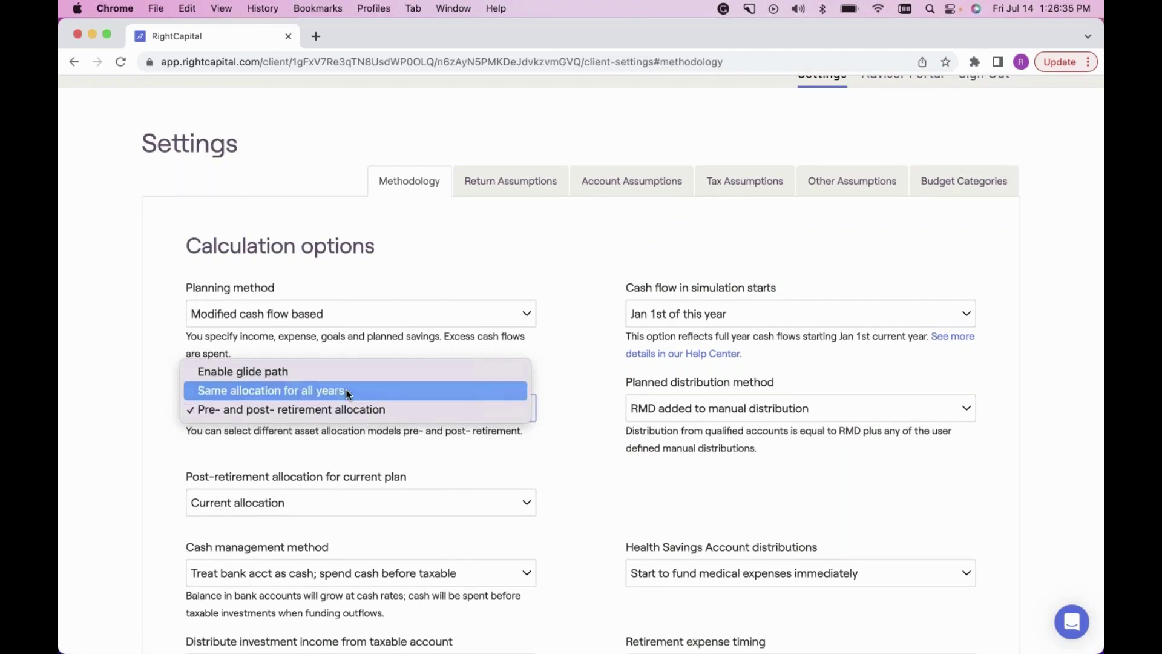
pyautogui.click(348, 392)
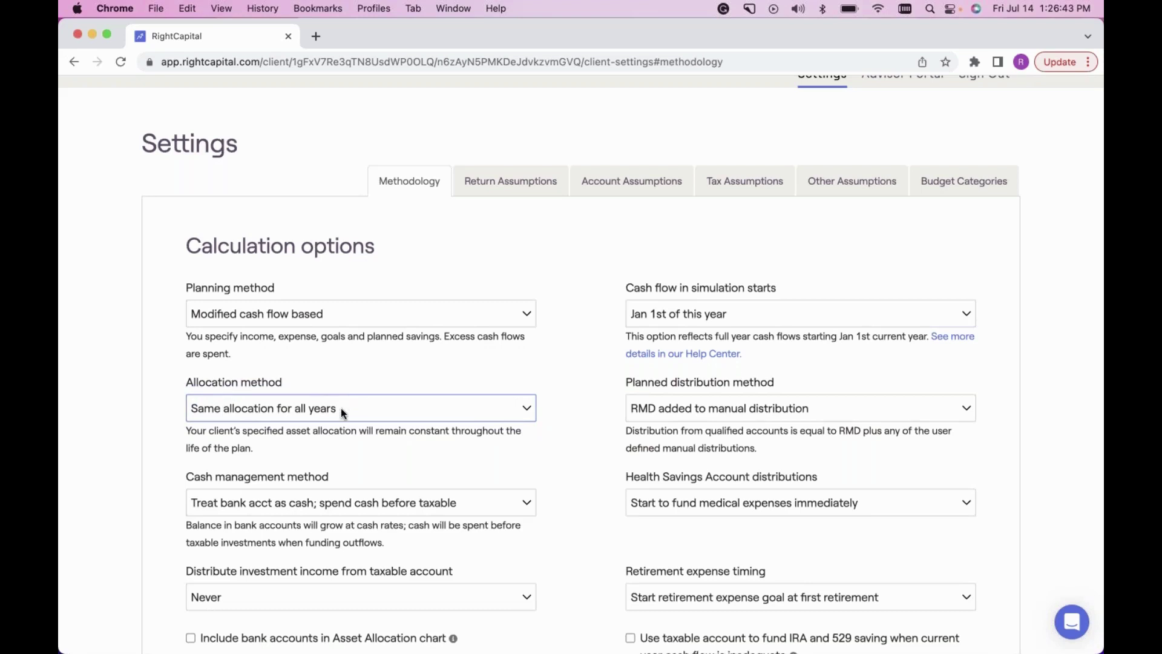
pyautogui.click(340, 410)
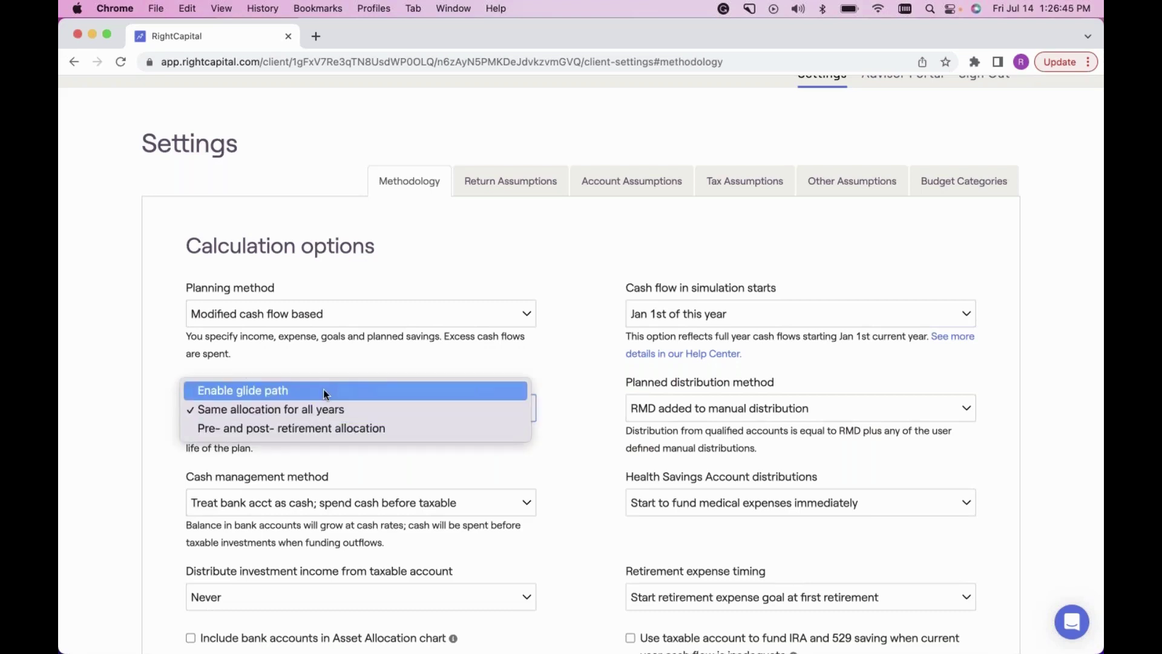
pyautogui.click(323, 390)
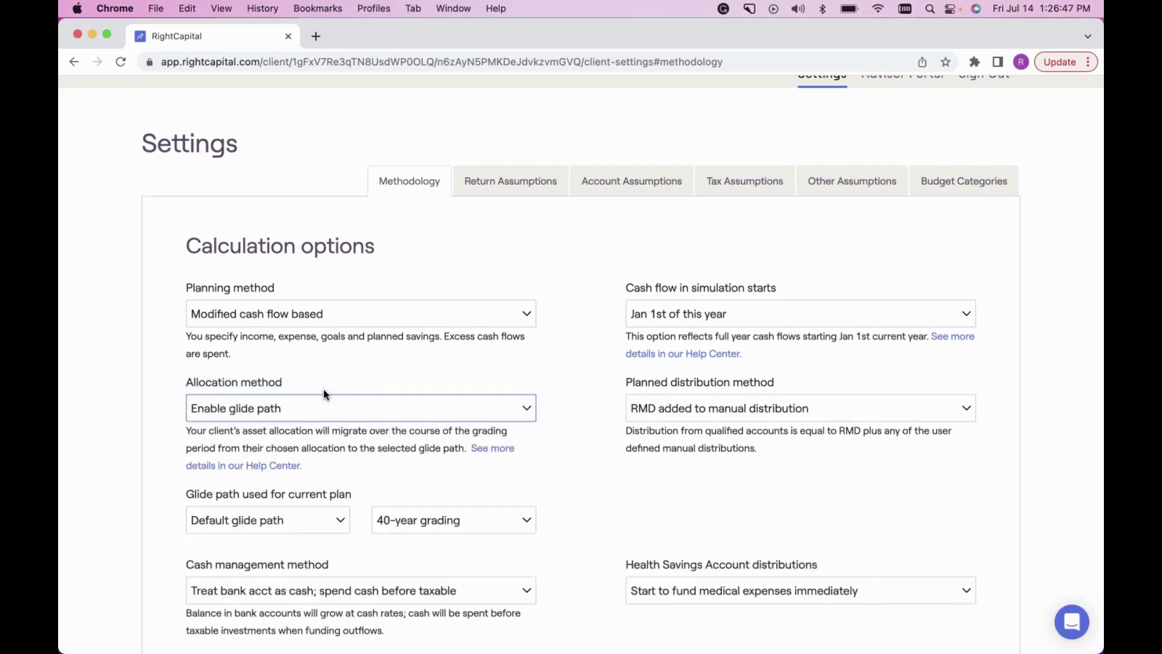
# - Examine the glide path, grading period and allocation method options for the current plan, keeping Default glide path selected
pyautogui.scroll(-2, 333, 422)
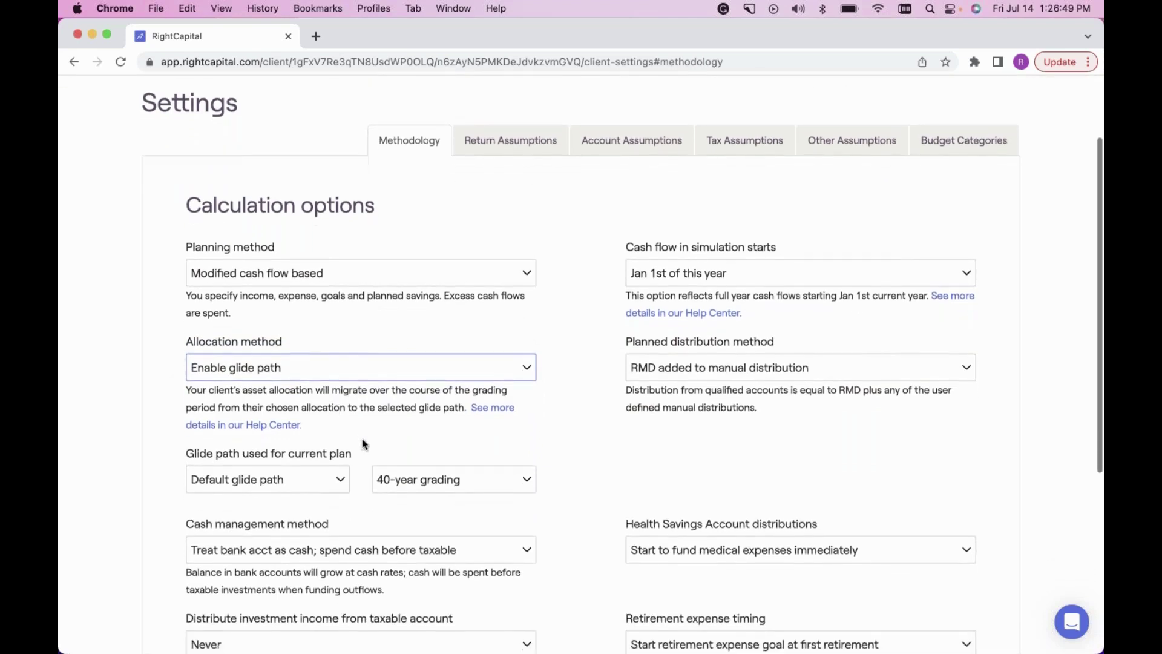
pyautogui.scroll(-2, 363, 444)
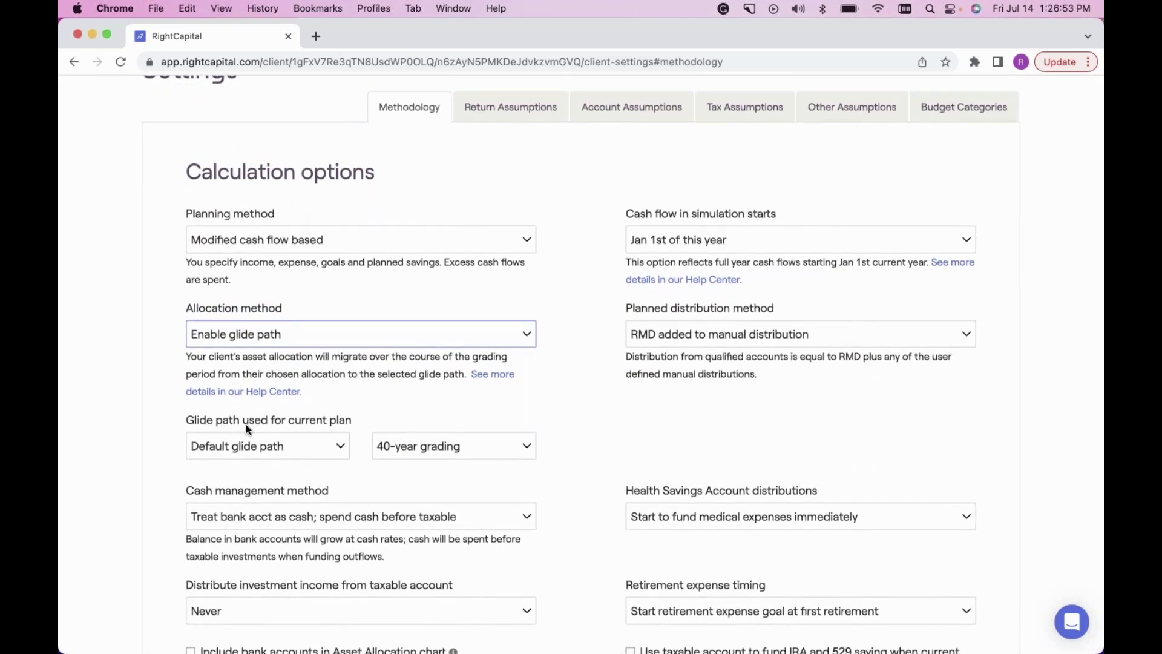
pyautogui.click(297, 447)
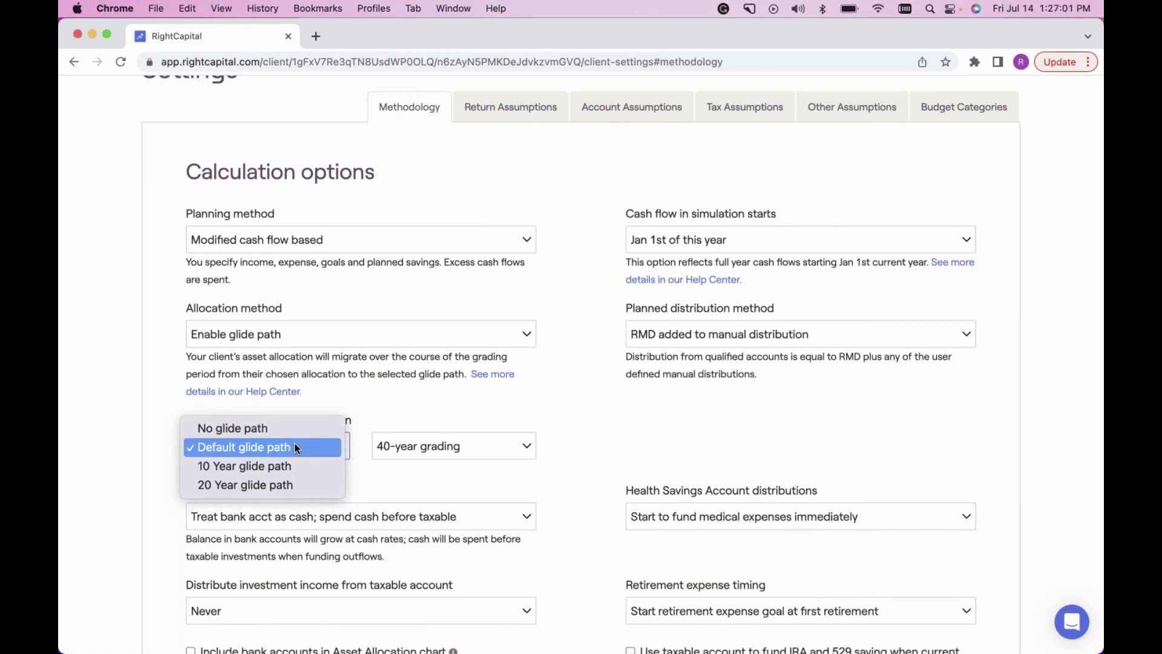
pyautogui.click(295, 446)
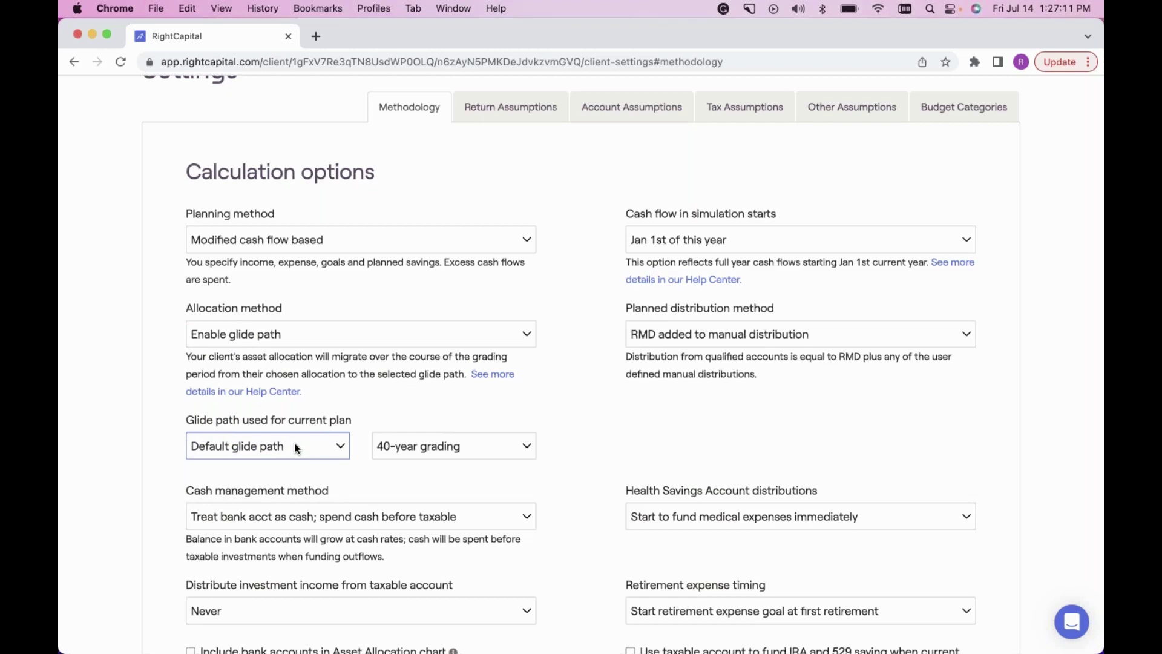
pyautogui.click(406, 446)
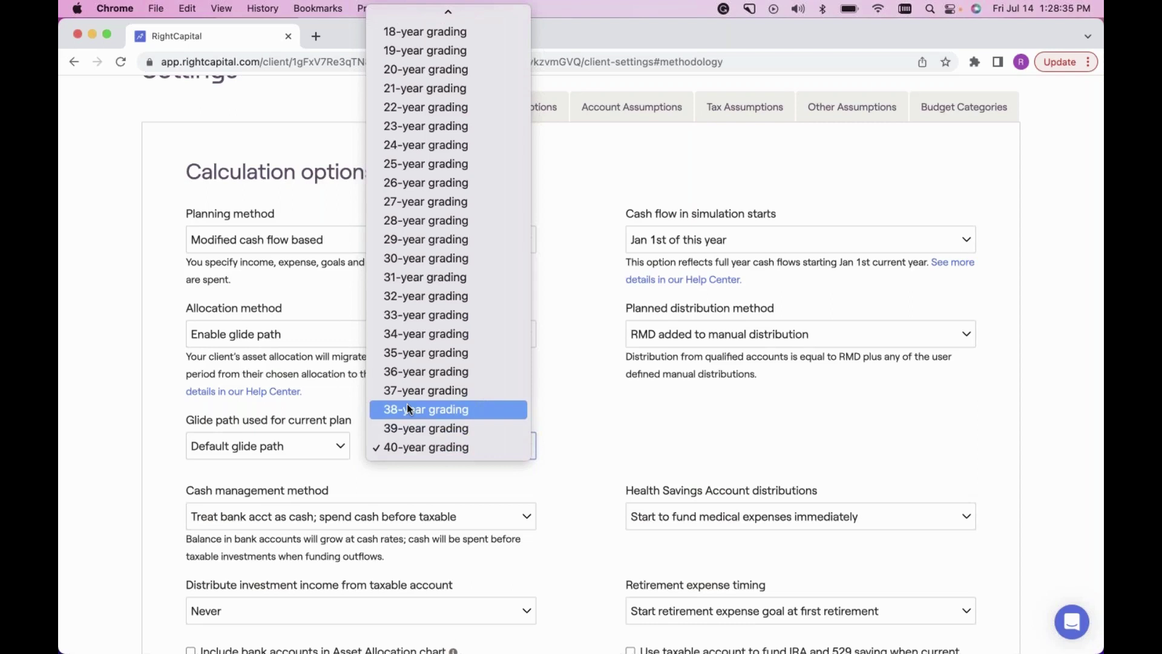
pyautogui.click(371, 451)
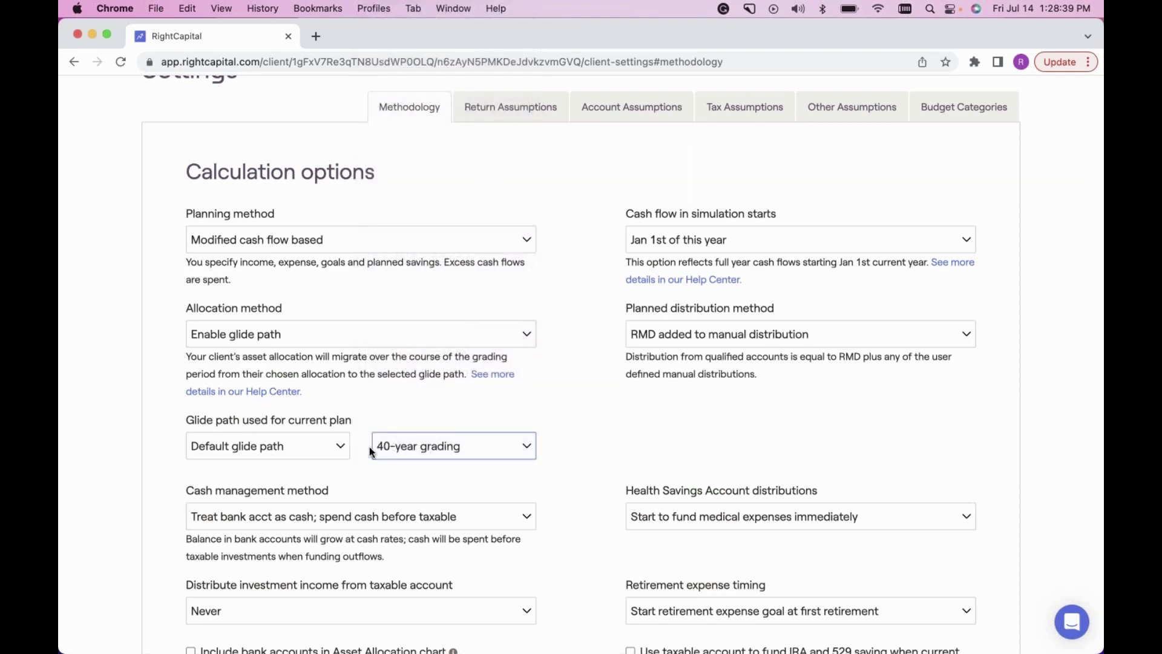
pyautogui.click(271, 335)
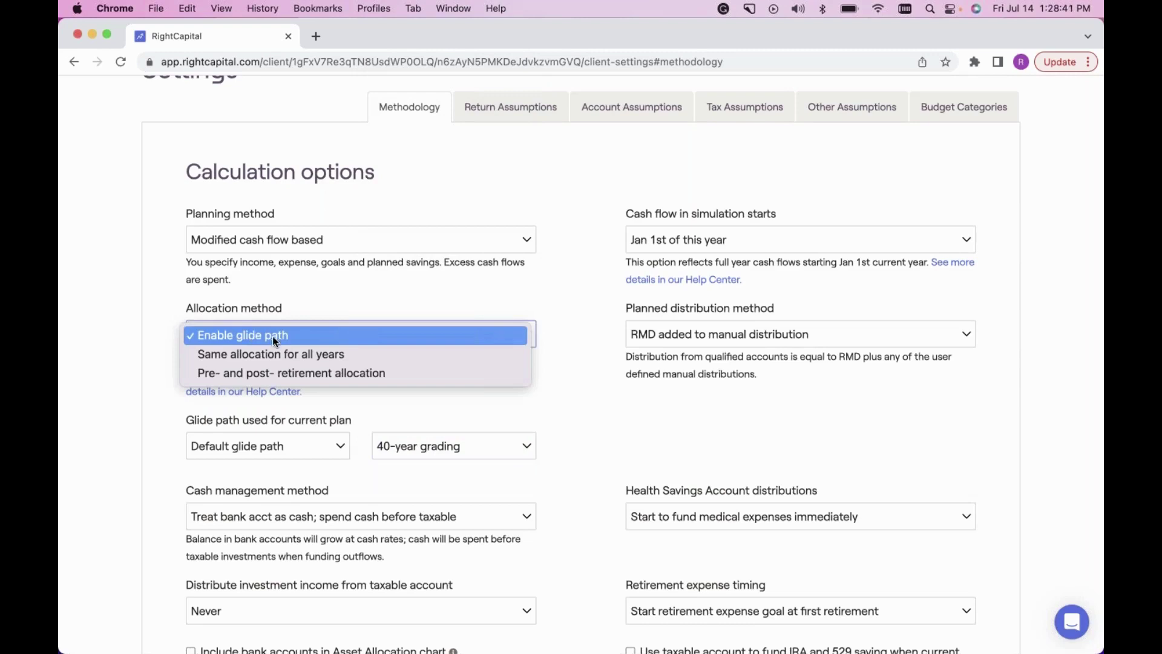
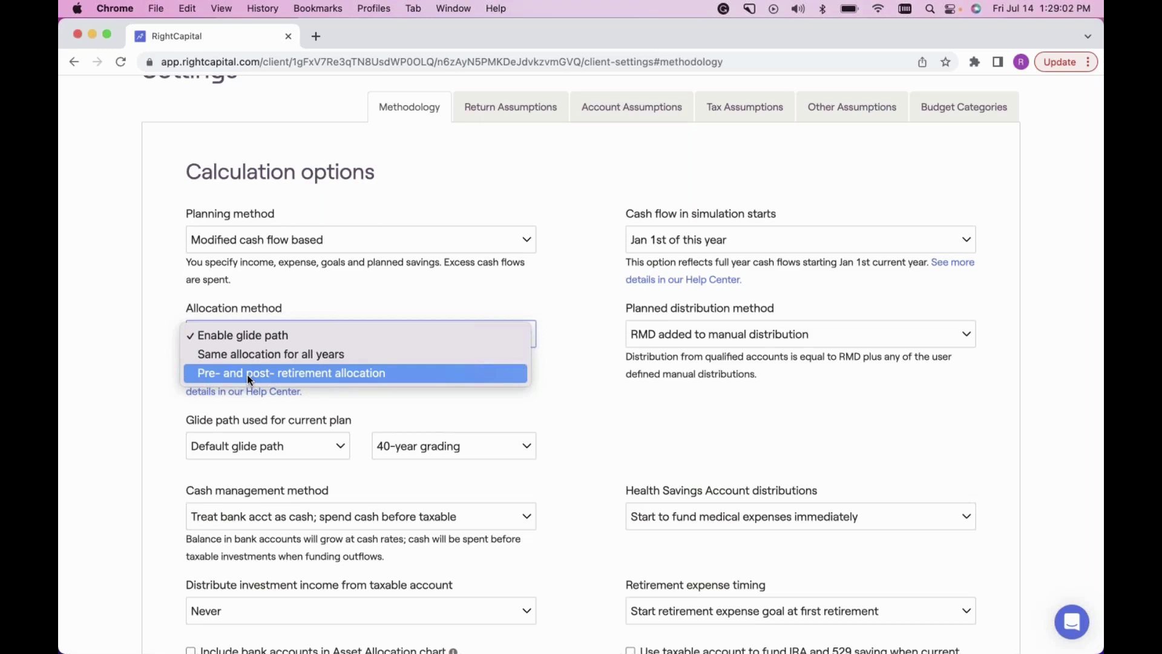
pyautogui.click(264, 336)
# - Set the current plan's glide path to 10-year grading and save the calculation options
pyautogui.click(412, 442)
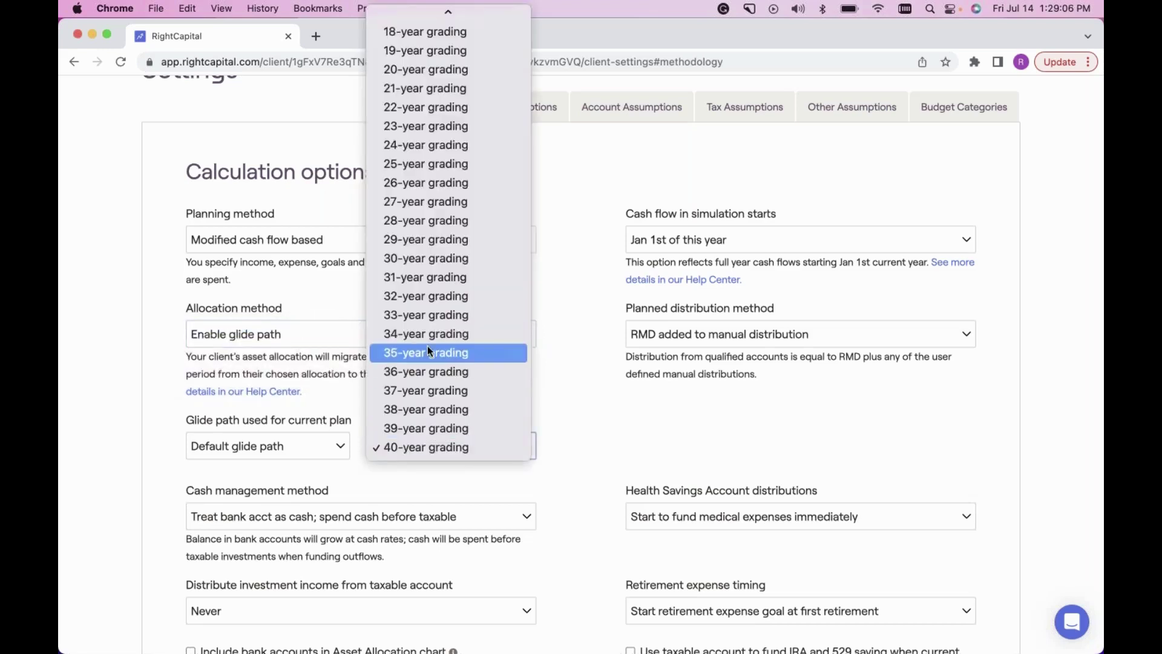
pyautogui.scroll(5, 427, 347)
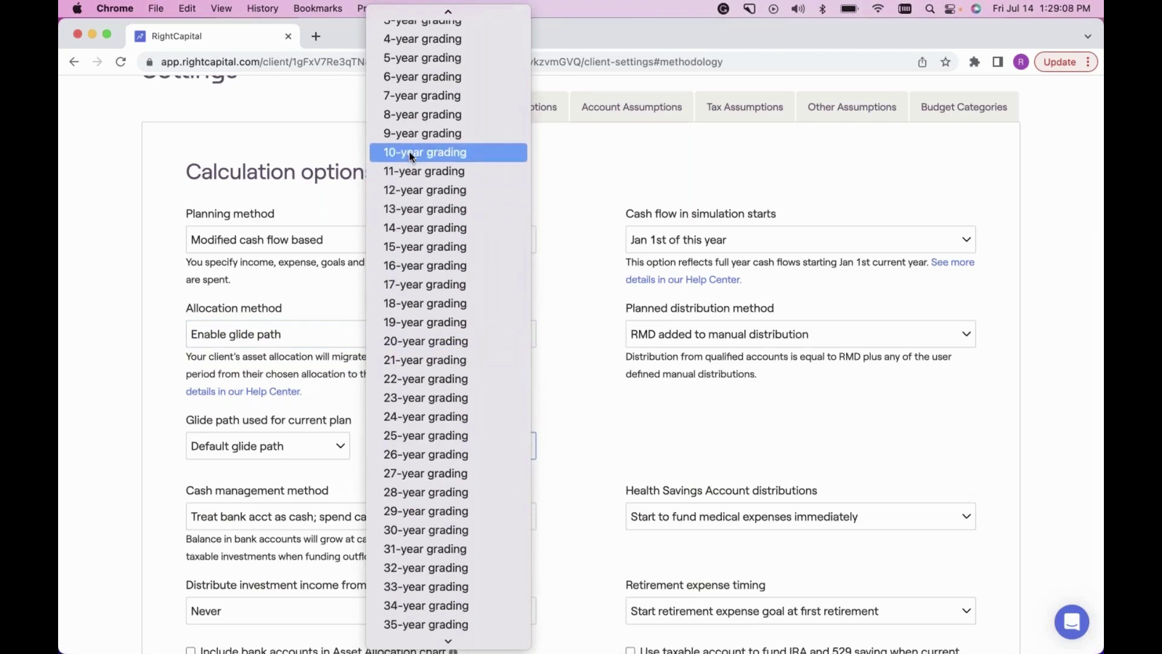
pyautogui.click(411, 157)
pyautogui.scroll(-1, 560, 469)
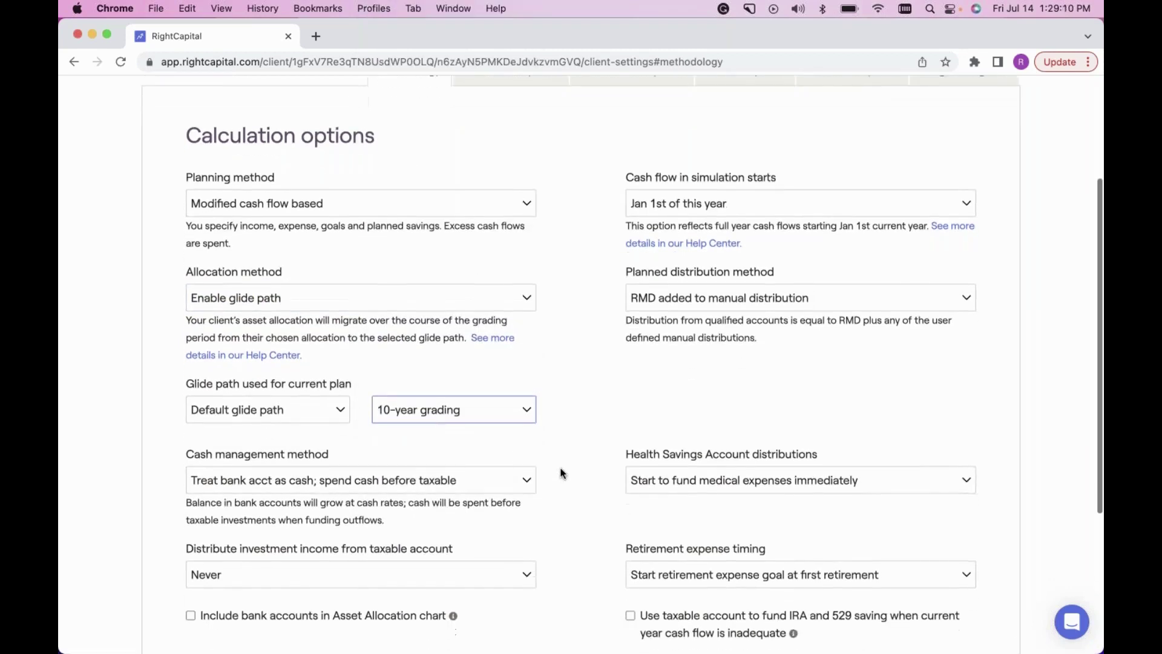
pyautogui.scroll(-1, 561, 473)
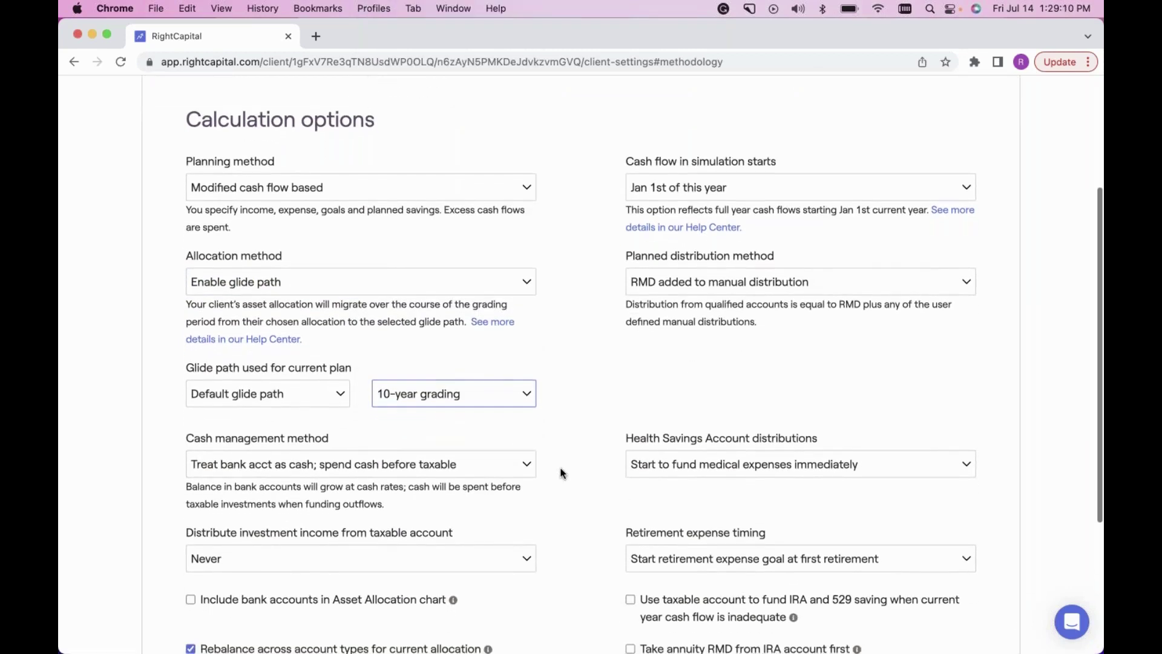
pyautogui.scroll(-4, 561, 473)
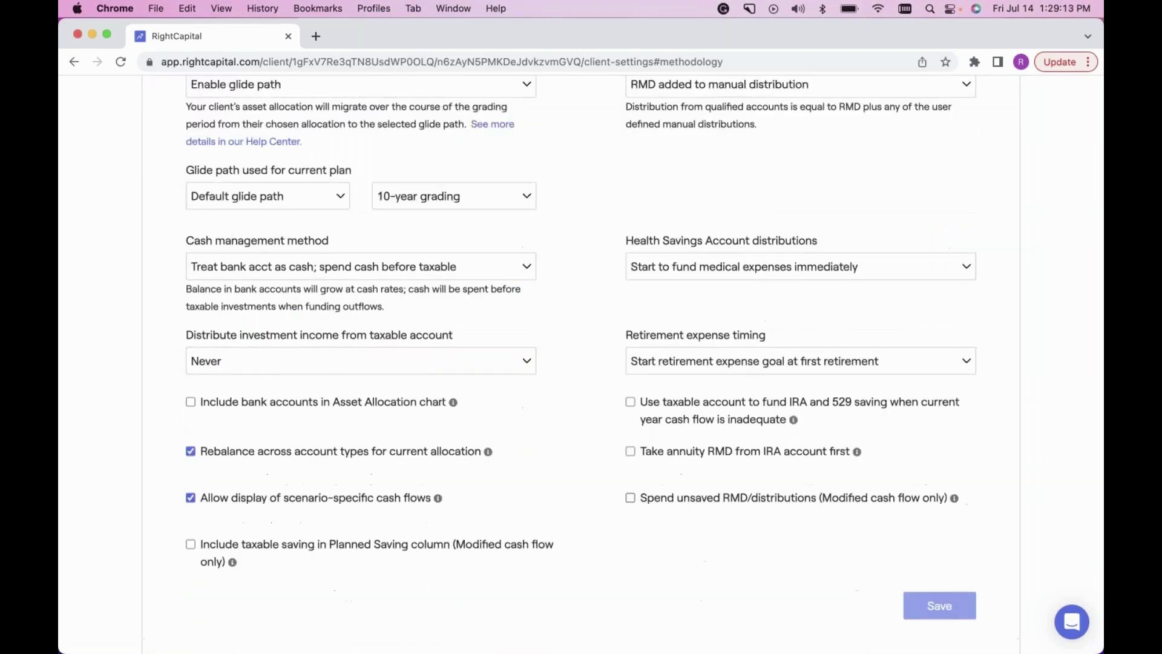
# - Open the client's investment allocation path and examine how the asset allocation over time chart follows the glide path
pyautogui.scroll(7, 560, 473)
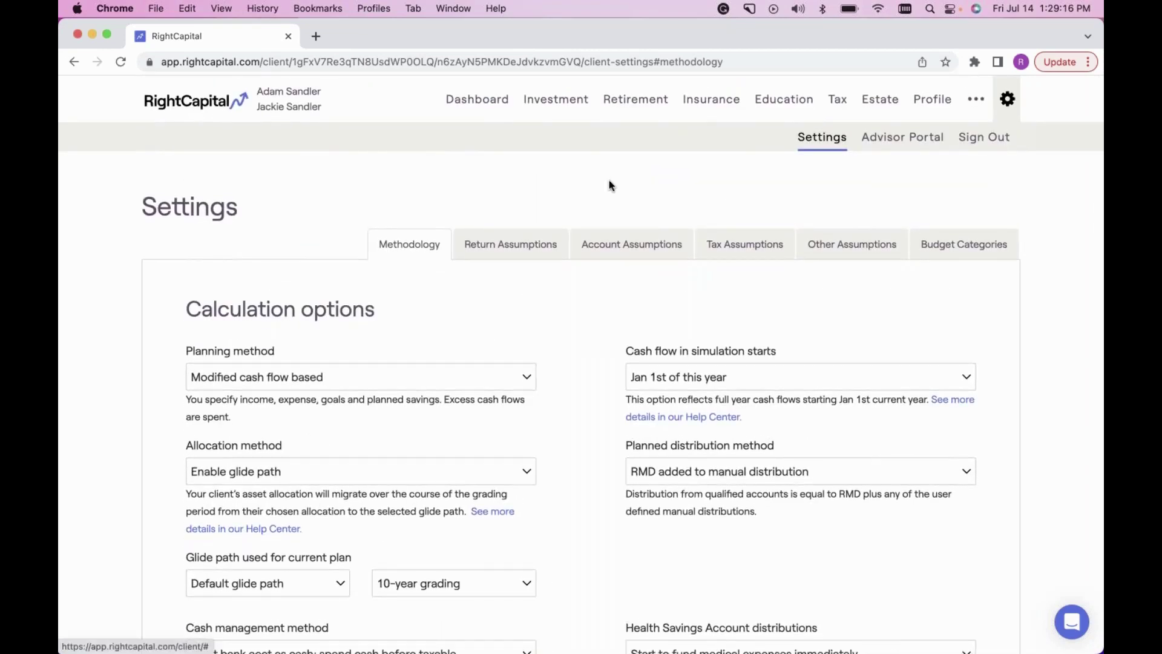
pyautogui.click(545, 102)
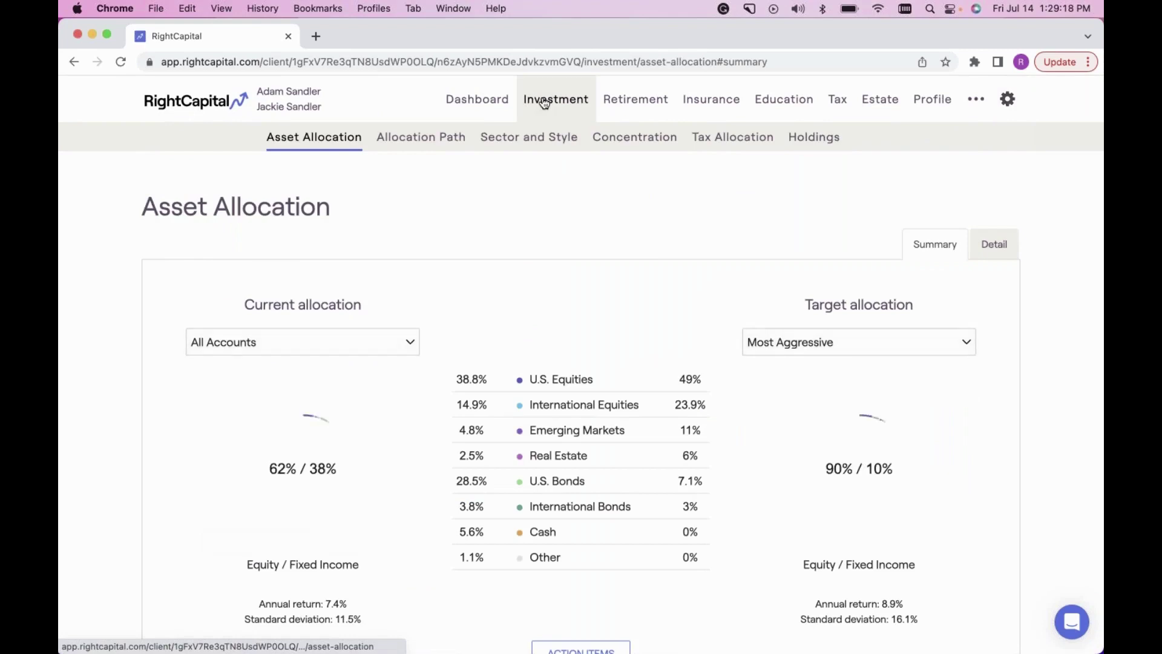
pyautogui.click(407, 143)
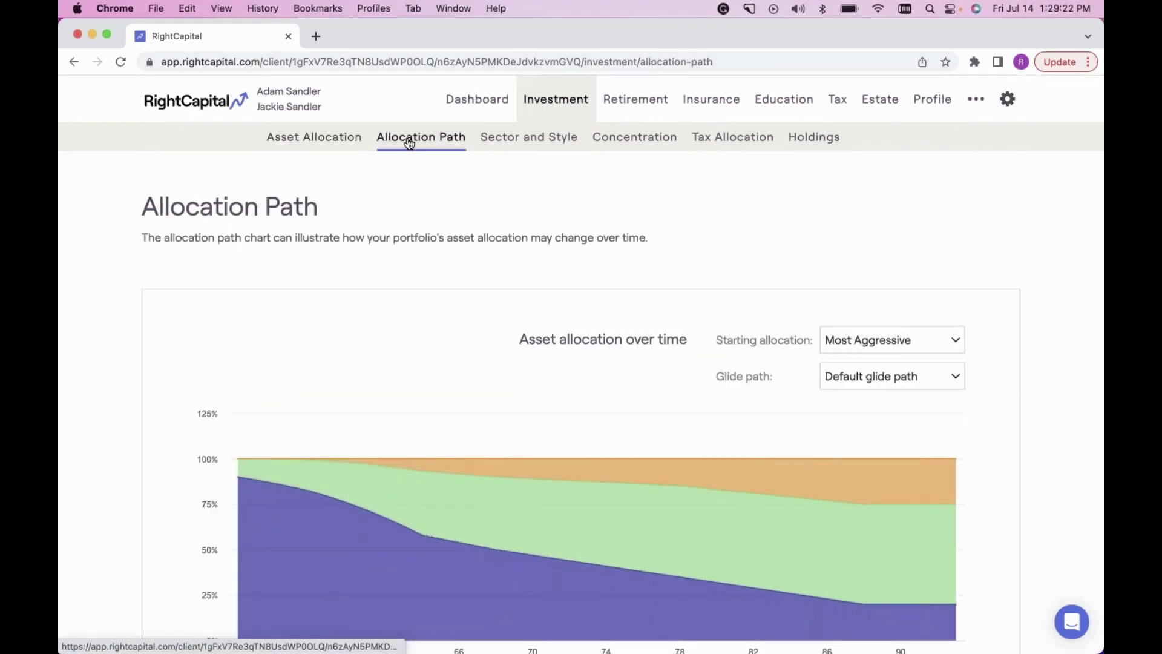
pyautogui.scroll(-2, 516, 341)
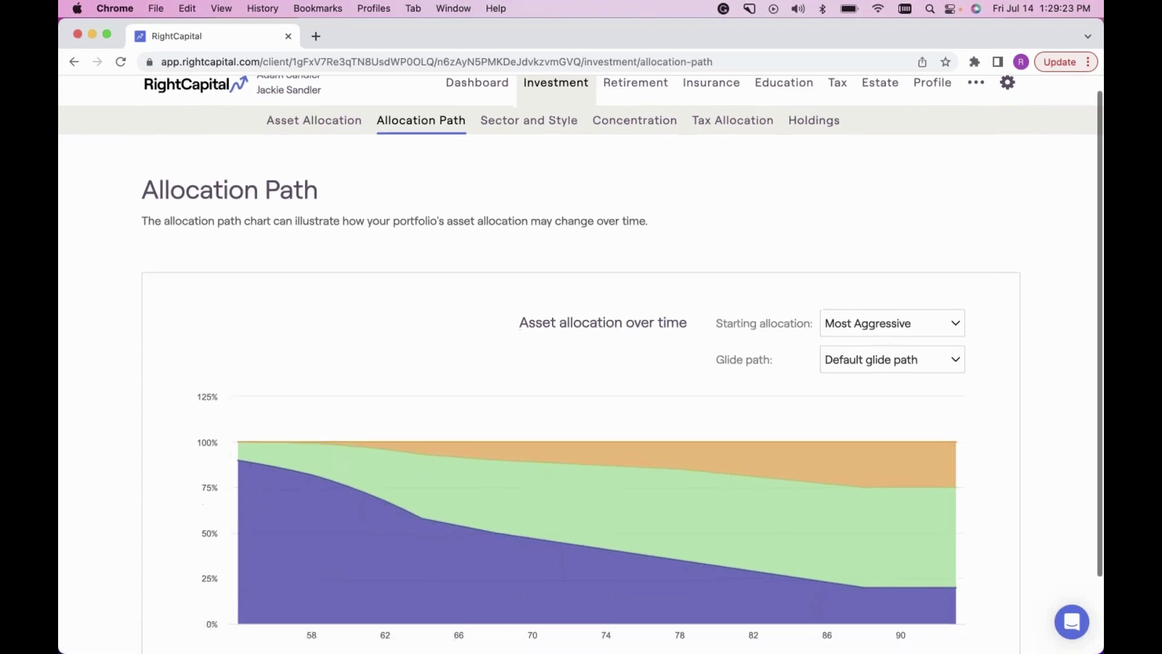
pyautogui.scroll(-3, 560, 335)
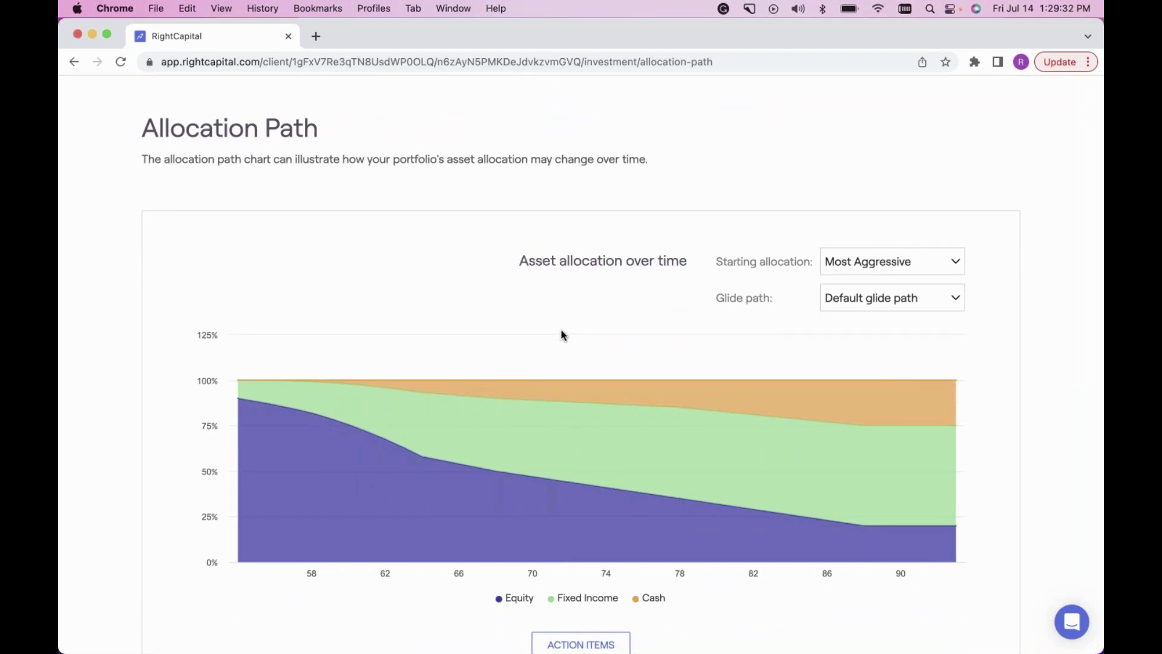
pyautogui.scroll(2, 561, 335)
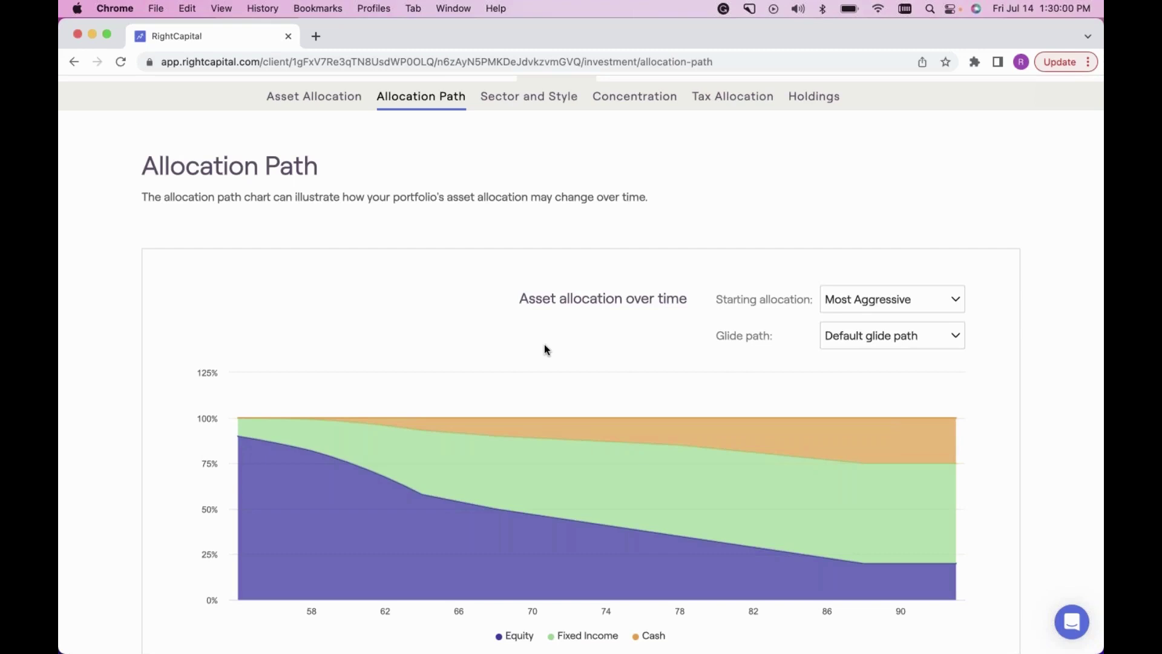
pyautogui.scroll(2, 544, 350)
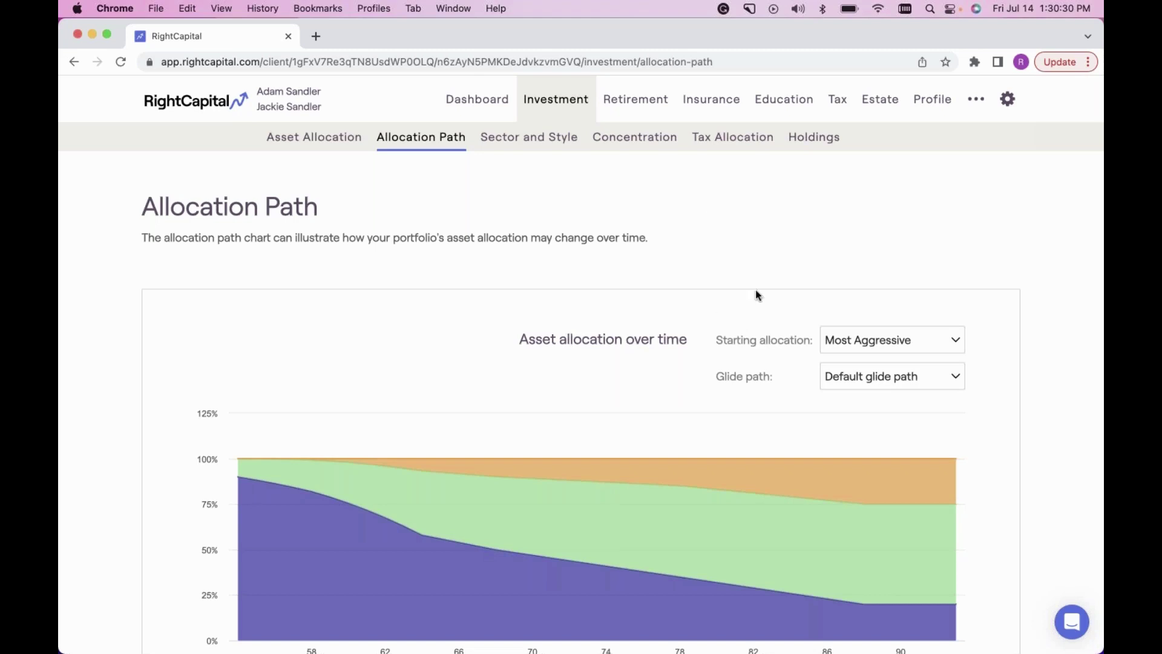
# - In the client's retirement analysis, add a new plan named Moving to FL 650k and confirm the plan list
pyautogui.click(630, 109)
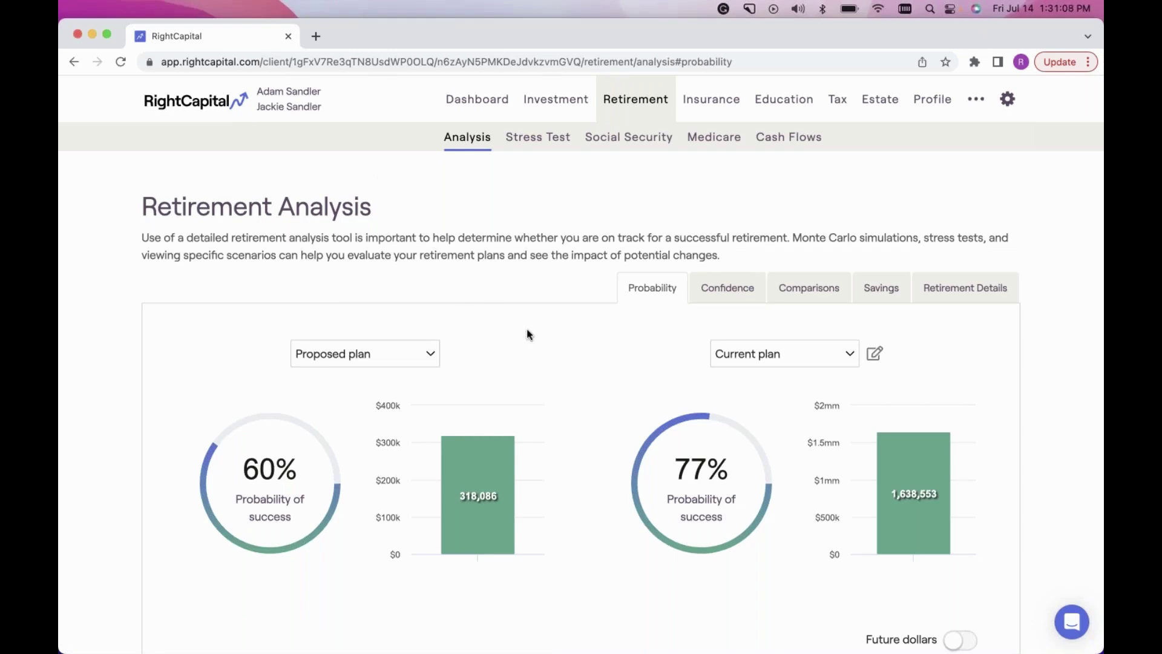
pyautogui.click(876, 356)
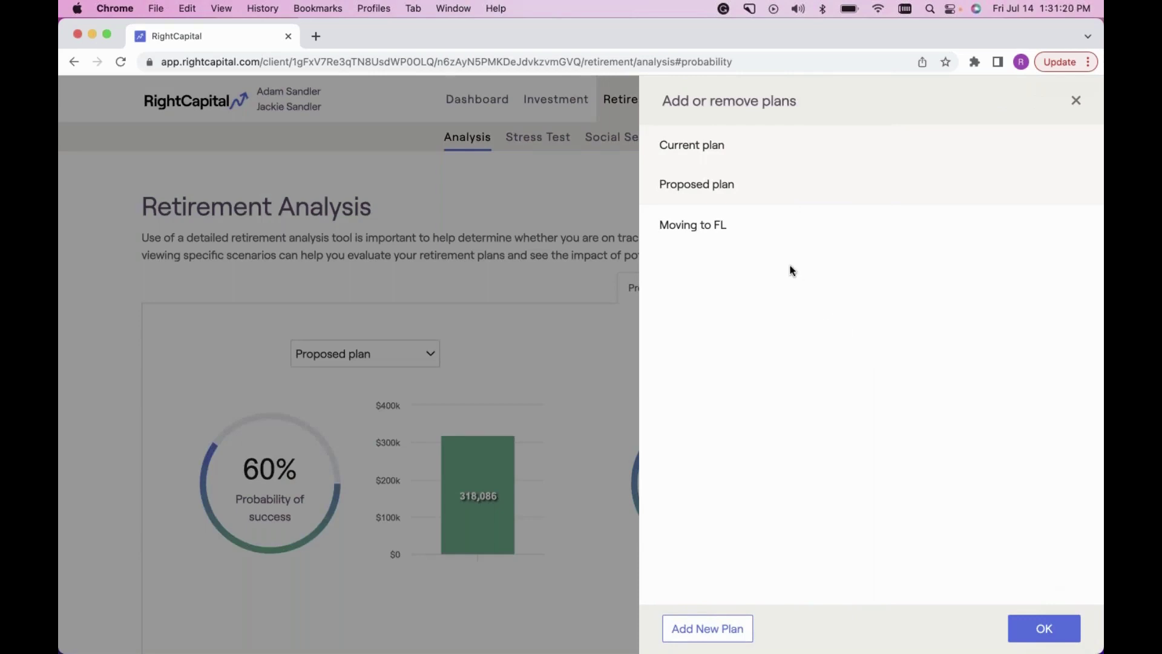
pyautogui.moveTo(729, 226)
pyautogui.click(696, 624)
pyautogui.click(686, 267)
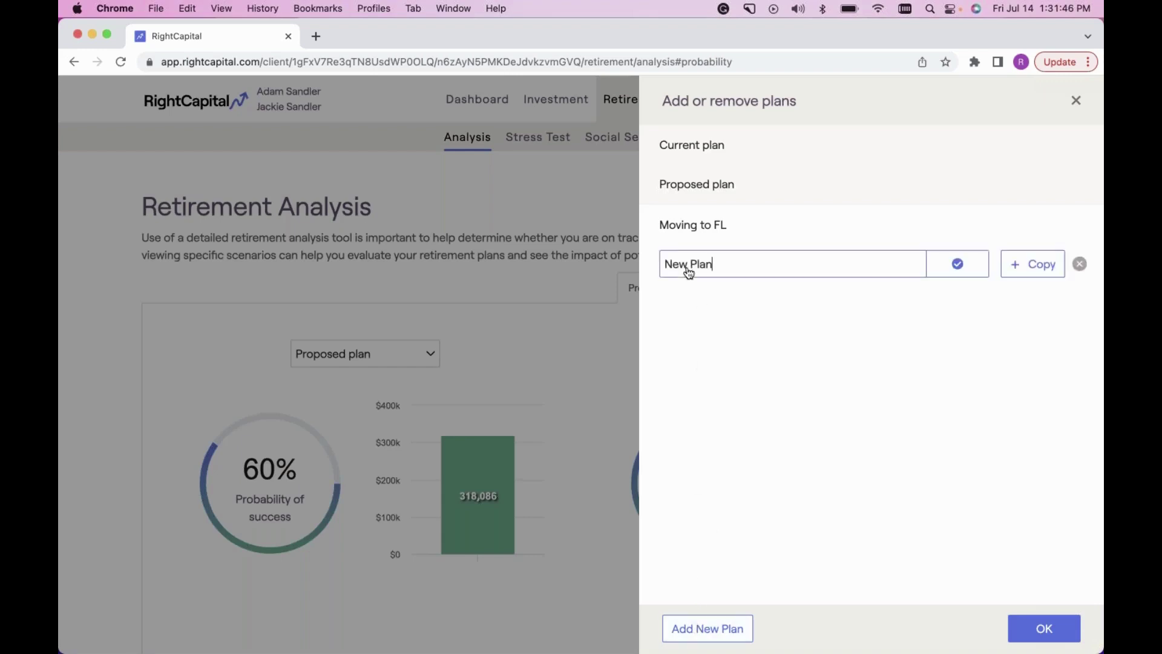
pyautogui.moveTo(715, 269); pyautogui.dragTo(672, 267)
pyautogui.press('BackSpace')
pyautogui.press('BackSpace')
pyautogui.write('Moving to FL 650k')
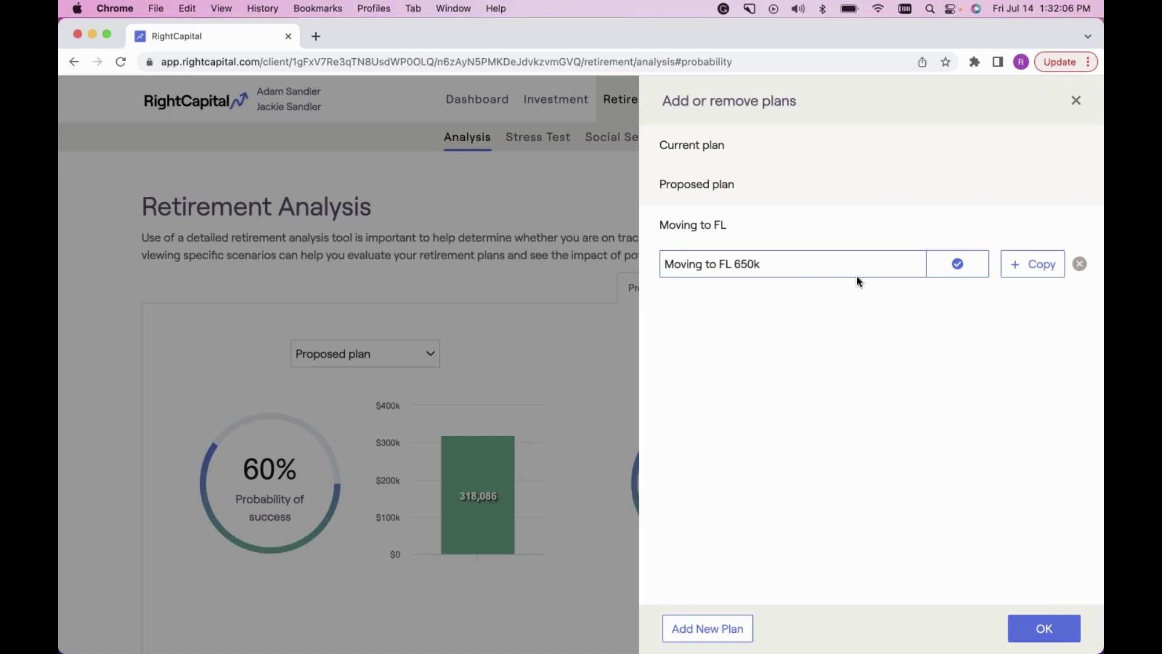
pyautogui.click(955, 267)
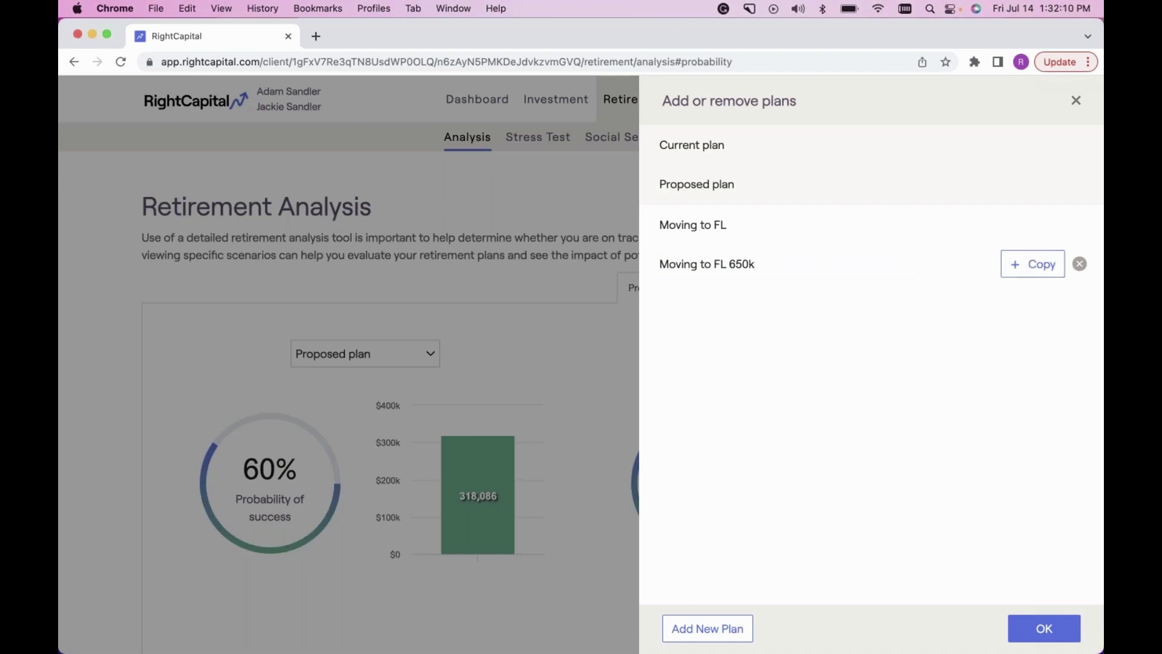
pyautogui.click(1043, 630)
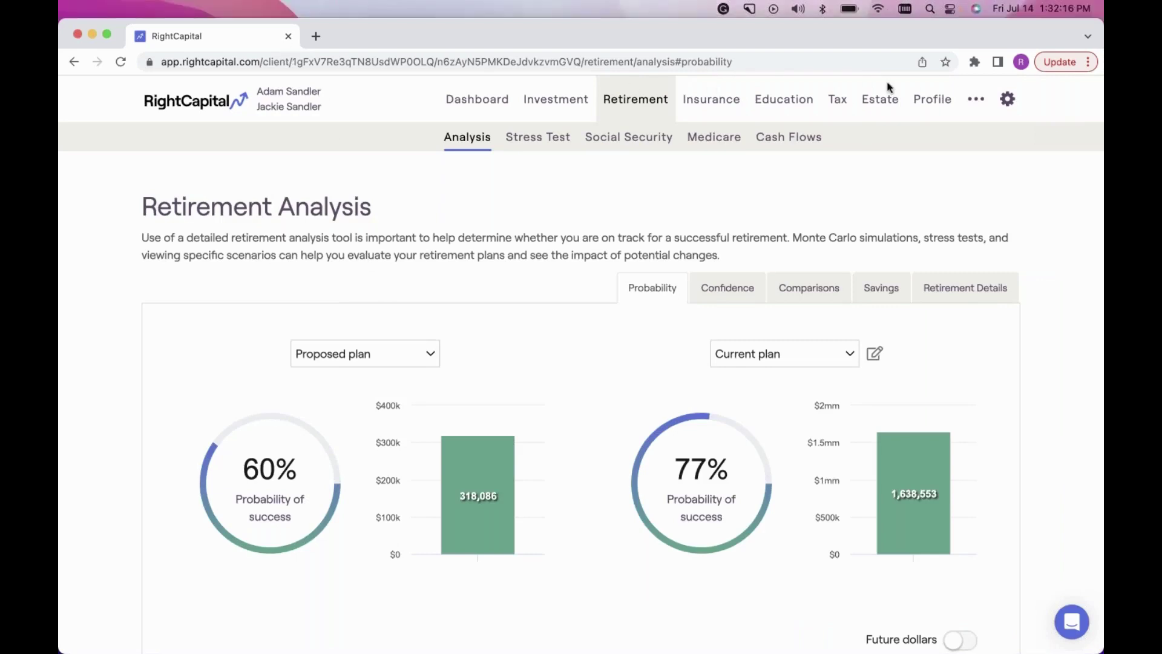
# - Compare the Moving to FL 650k plan's probability of success with the current plan's, and return the comparison to Proposed plan
pyautogui.click(390, 353)
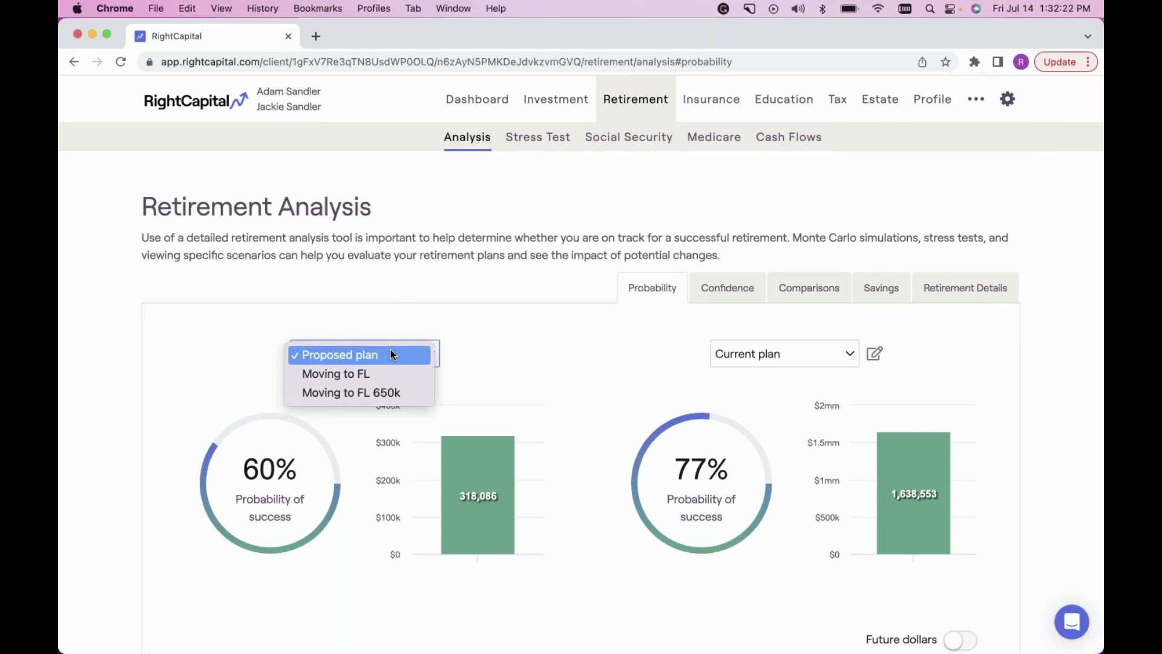
pyautogui.click(362, 394)
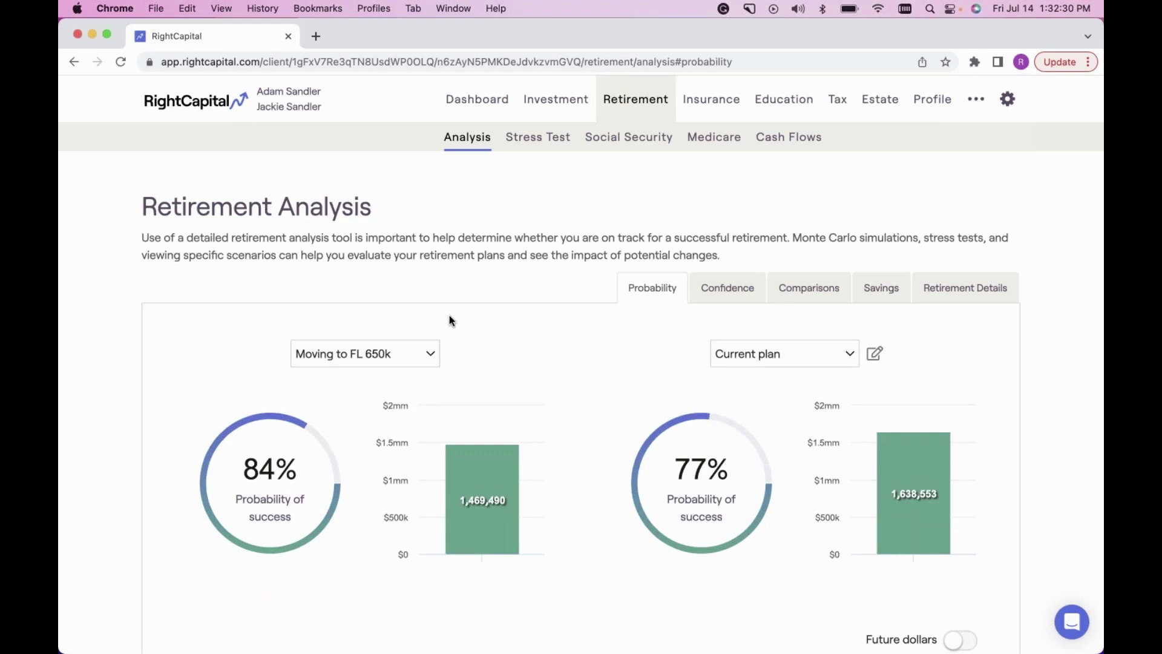
pyautogui.scroll(-2, 448, 466)
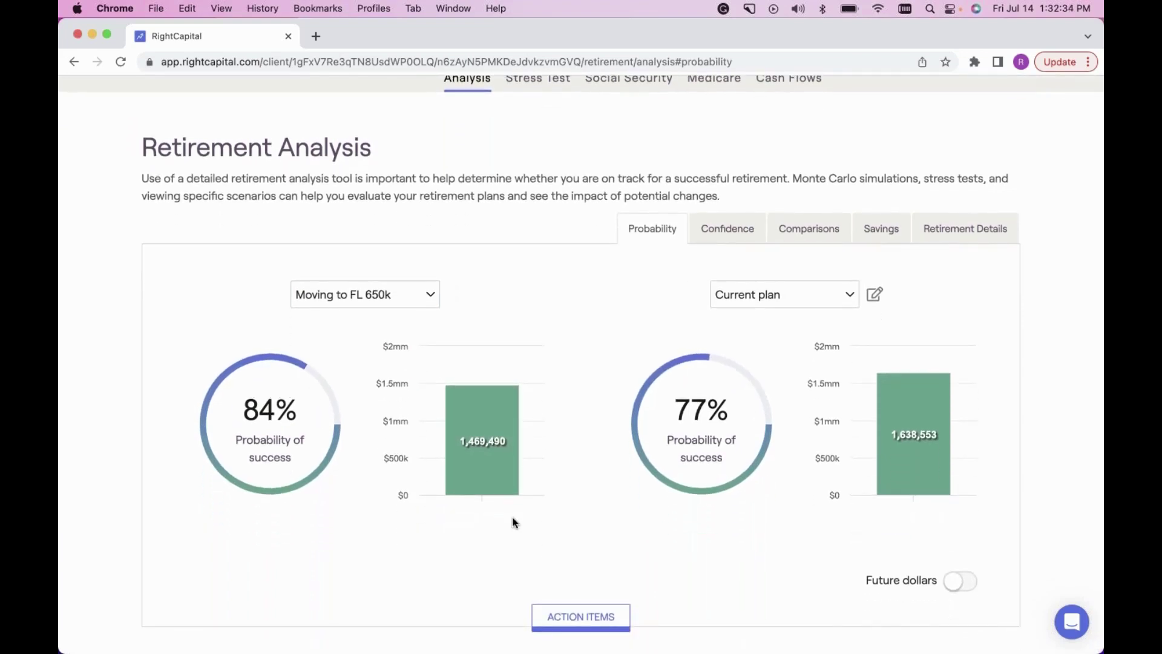
pyautogui.click(385, 294)
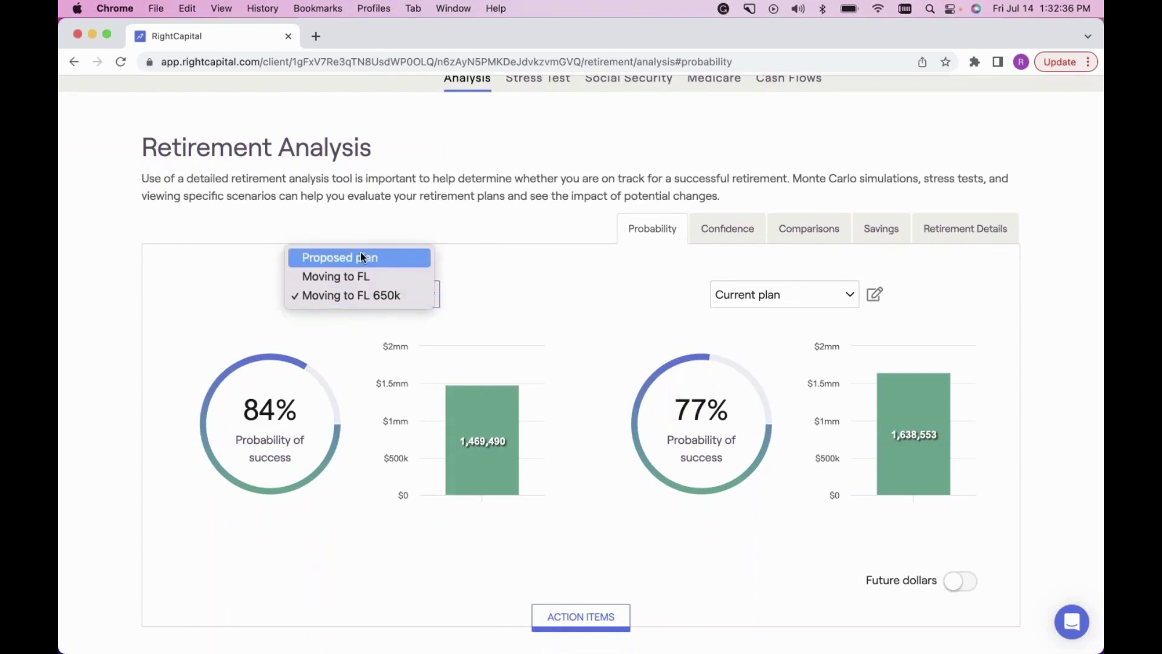
pyautogui.click(363, 258)
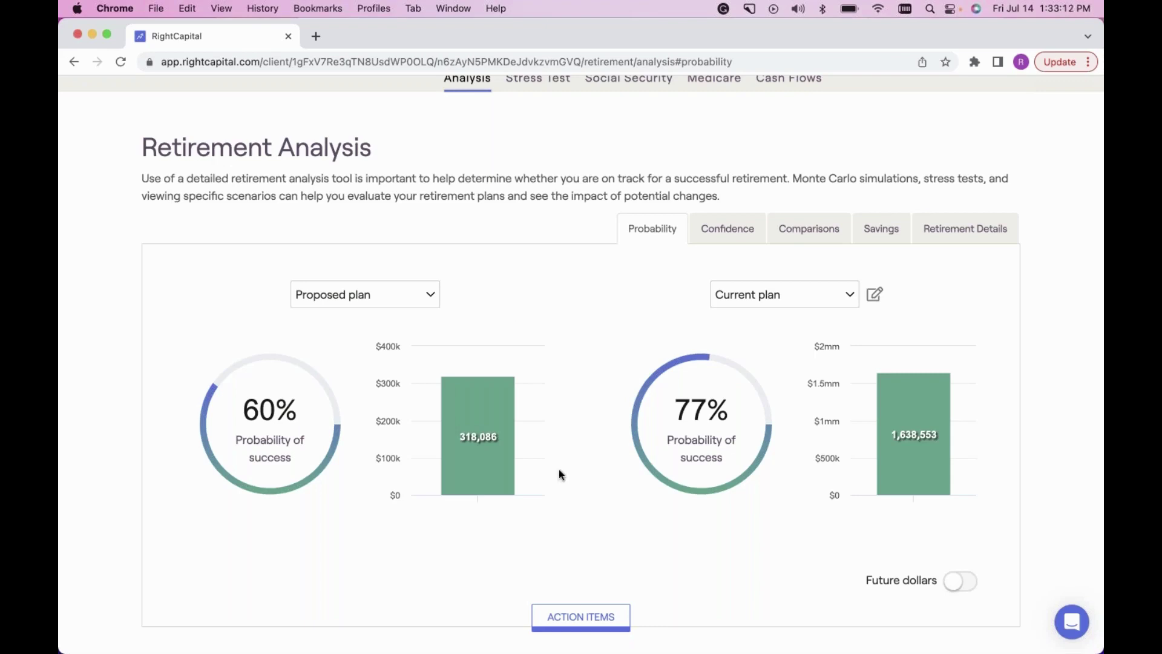
# - In the proposed plan's action items, set the asset allocation to Most Aggressive and the glide path to 10 Year glide path
pyautogui.click(566, 618)
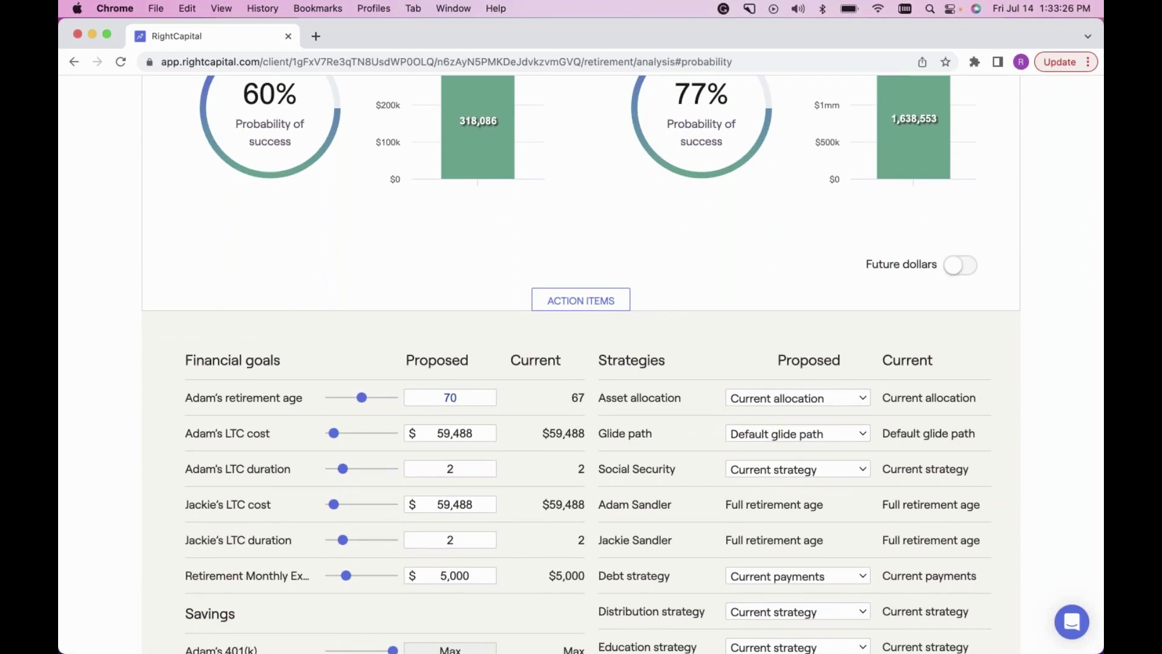
pyautogui.scroll(-1, 574, 546)
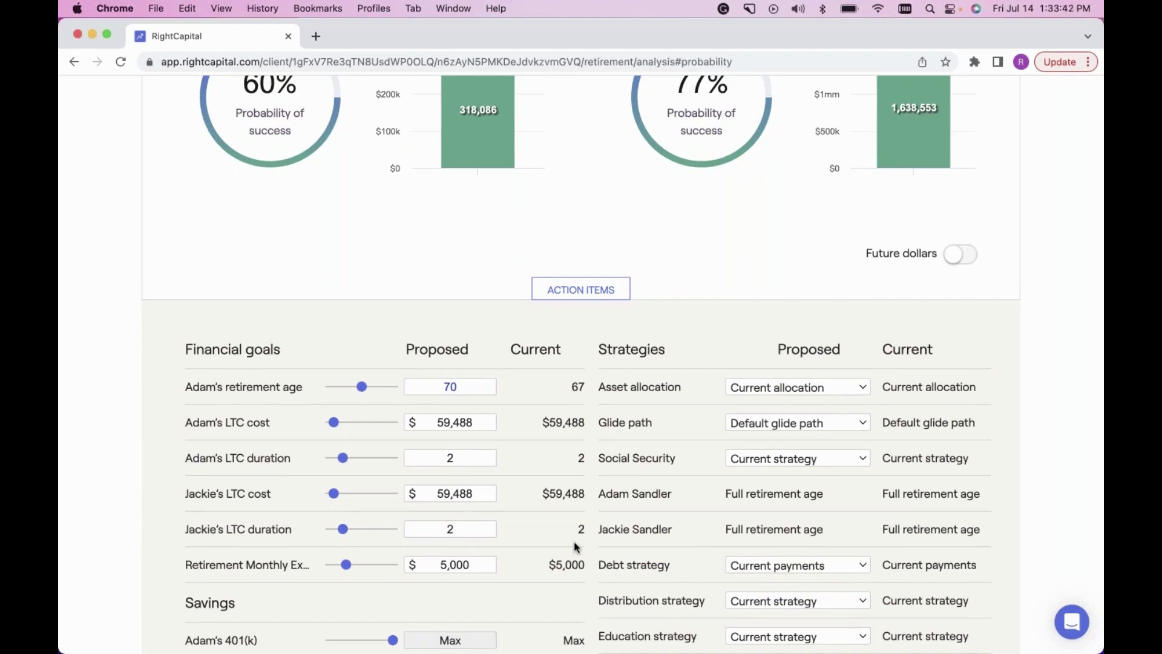
pyautogui.scroll(-3, 574, 543)
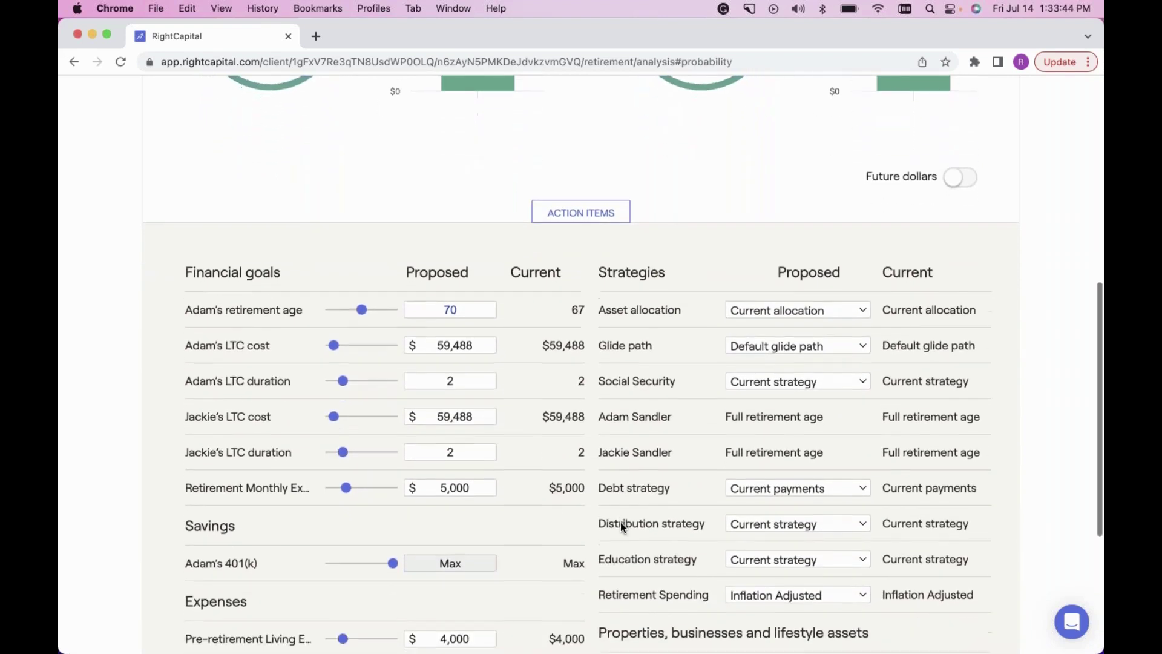
pyautogui.scroll(-1, 621, 524)
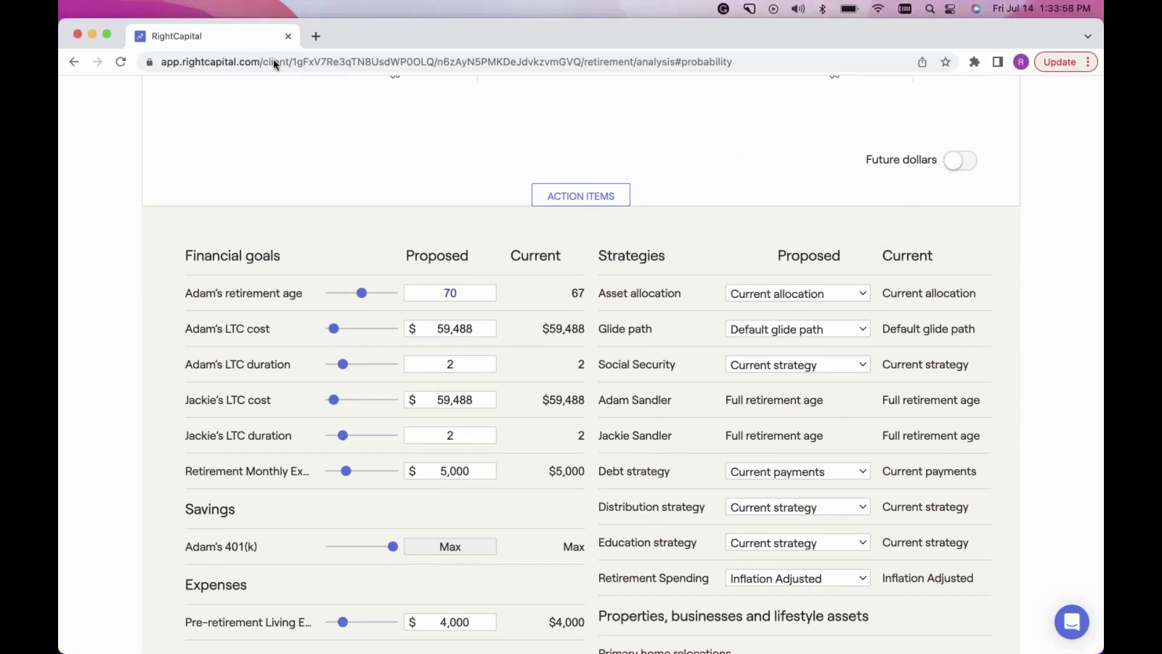
pyautogui.click(792, 294)
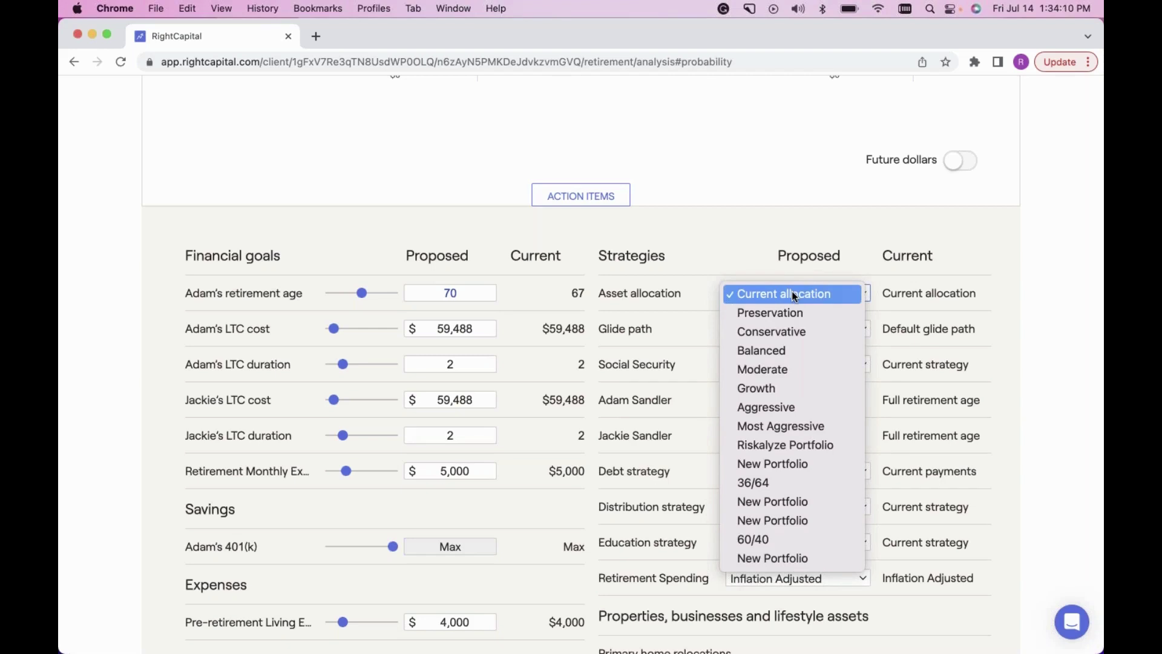
pyautogui.click(791, 430)
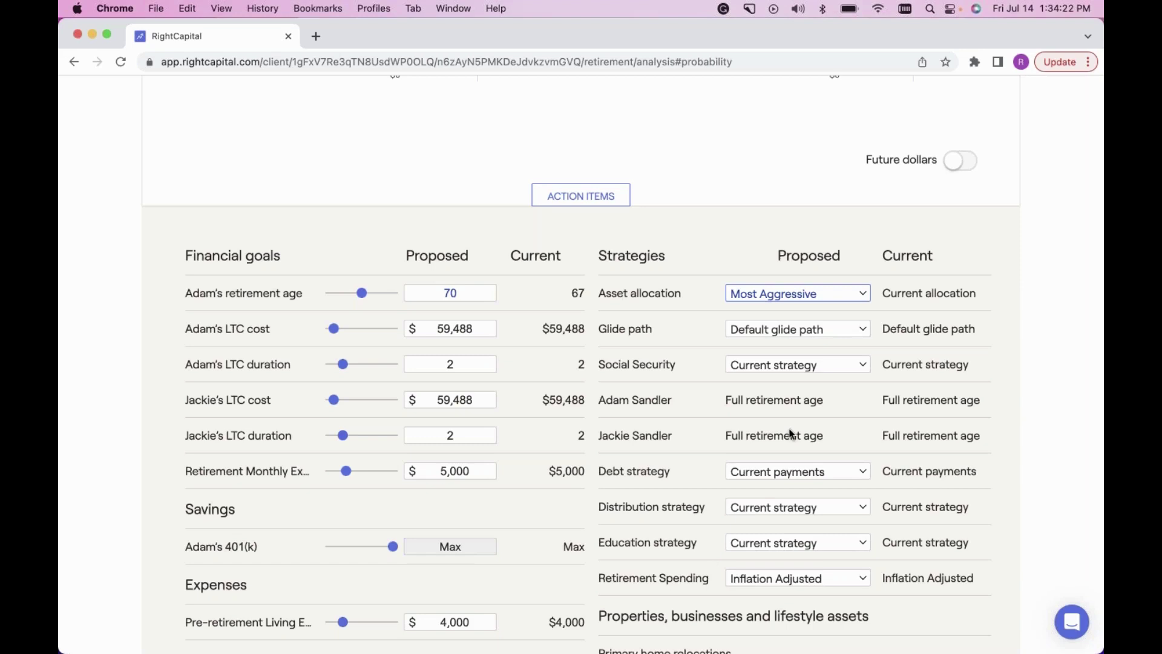
pyautogui.click(807, 329)
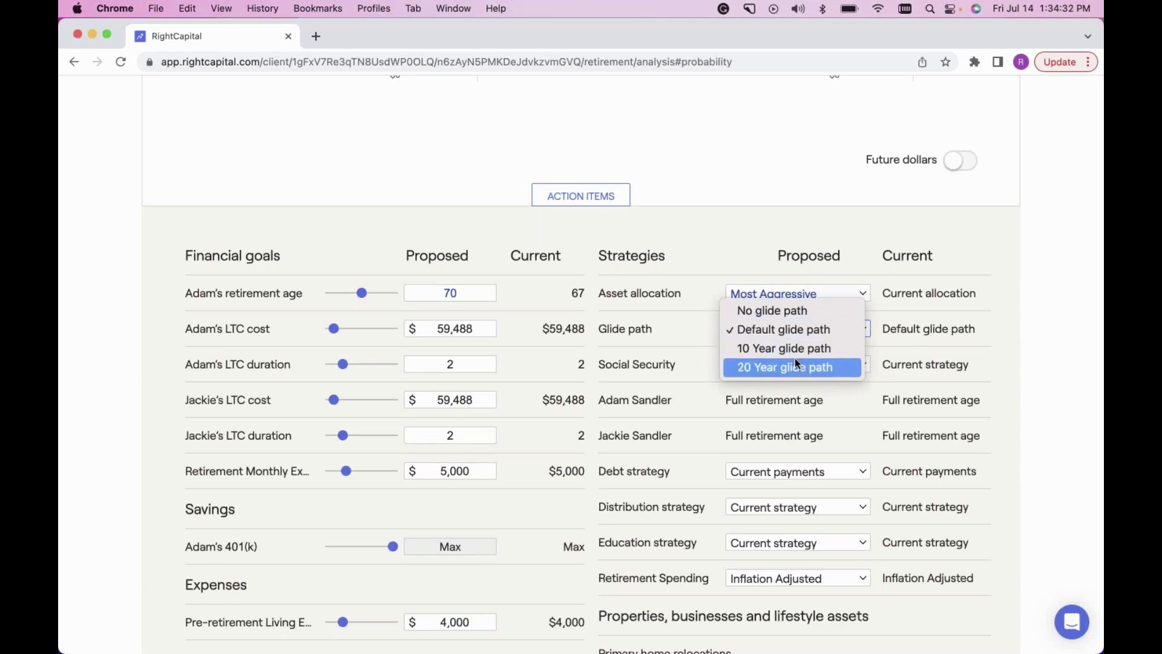
pyautogui.click(796, 349)
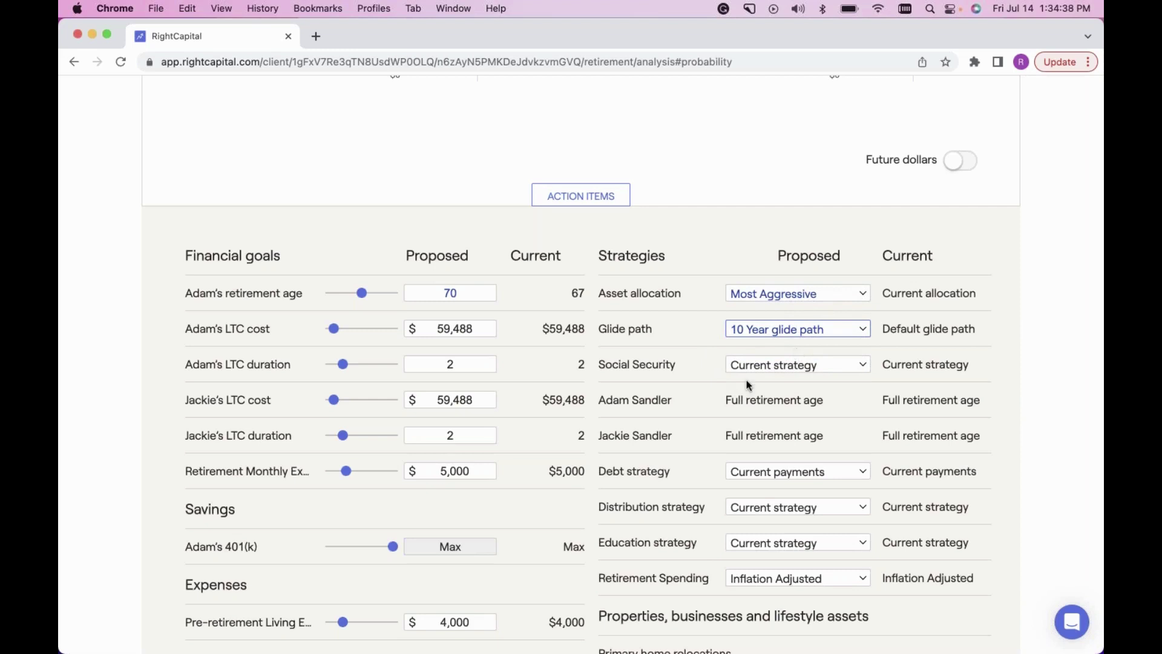
# - Set the proposed Social Security strategy to Customized and open the first client's claiming age for editing
pyautogui.scroll(-2, 795, 350)
pyautogui.click(814, 322)
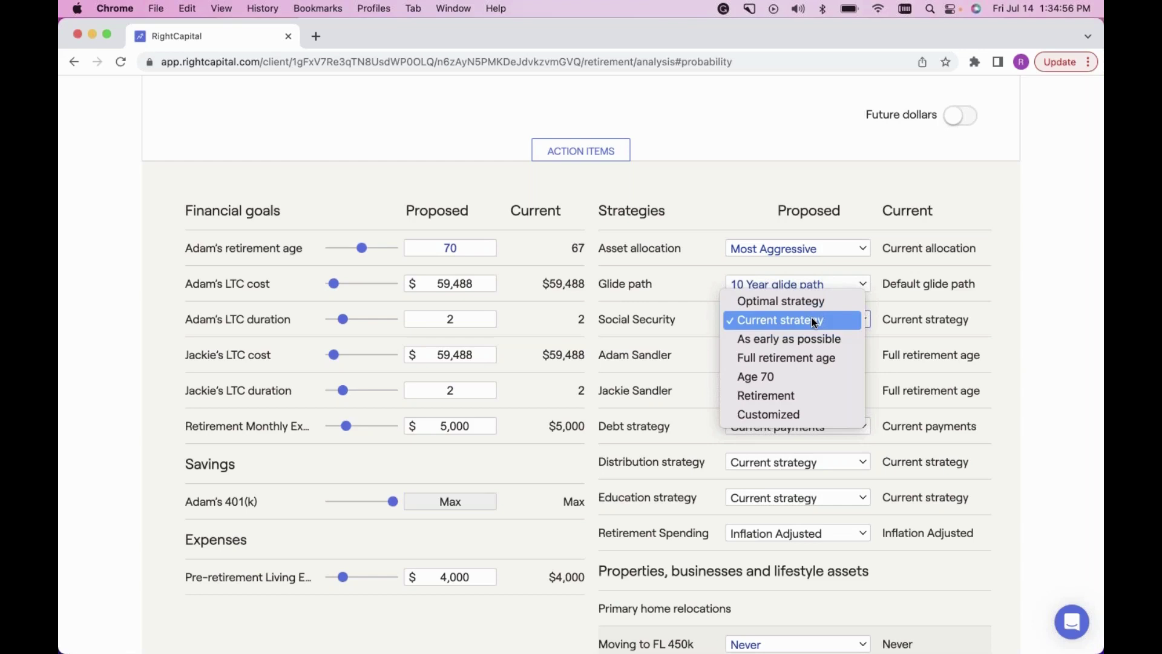
pyautogui.click(784, 415)
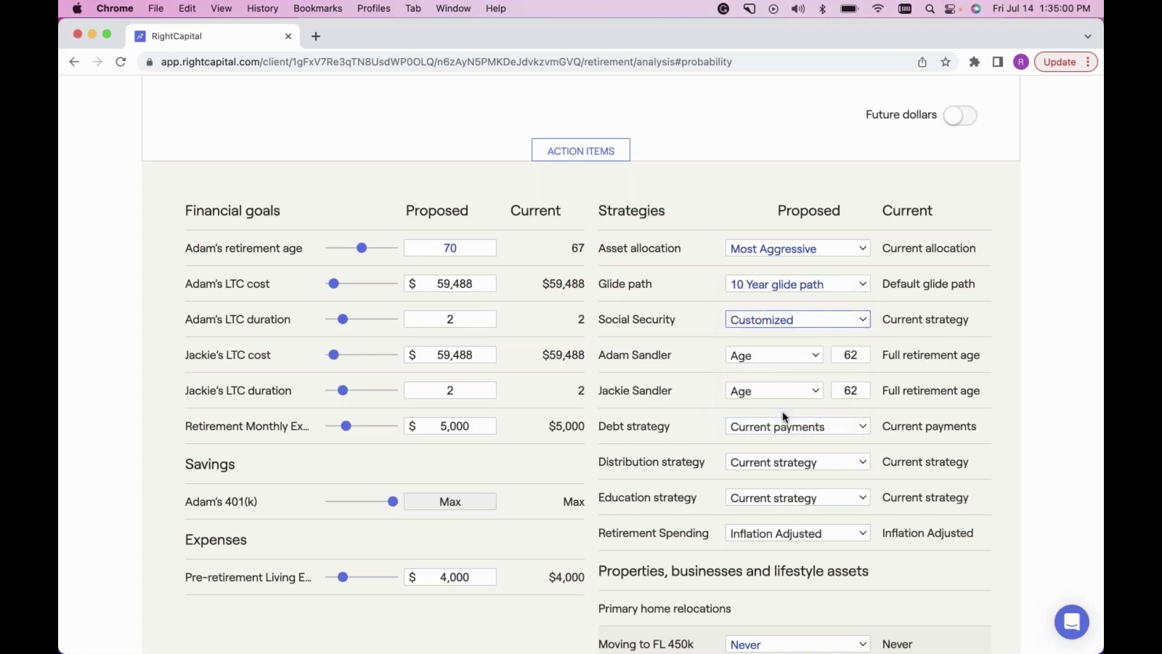
pyautogui.click(861, 352)
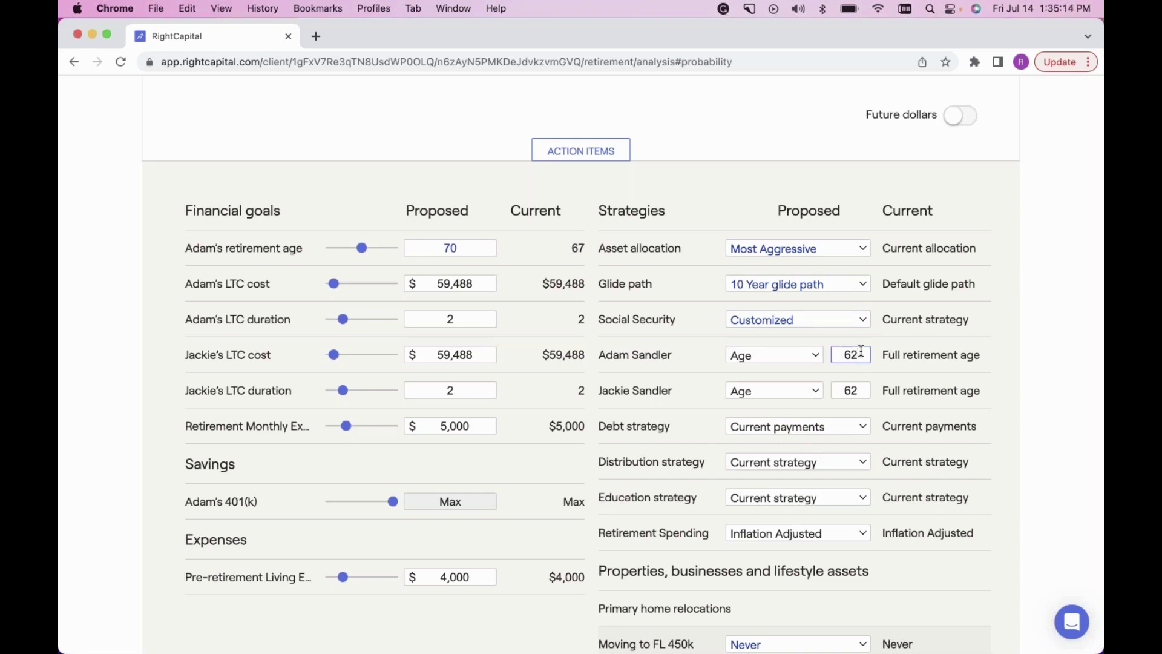
# - Set the proposed plan's debt strategy to Debt proposal
pyautogui.scroll(-2, 697, 388)
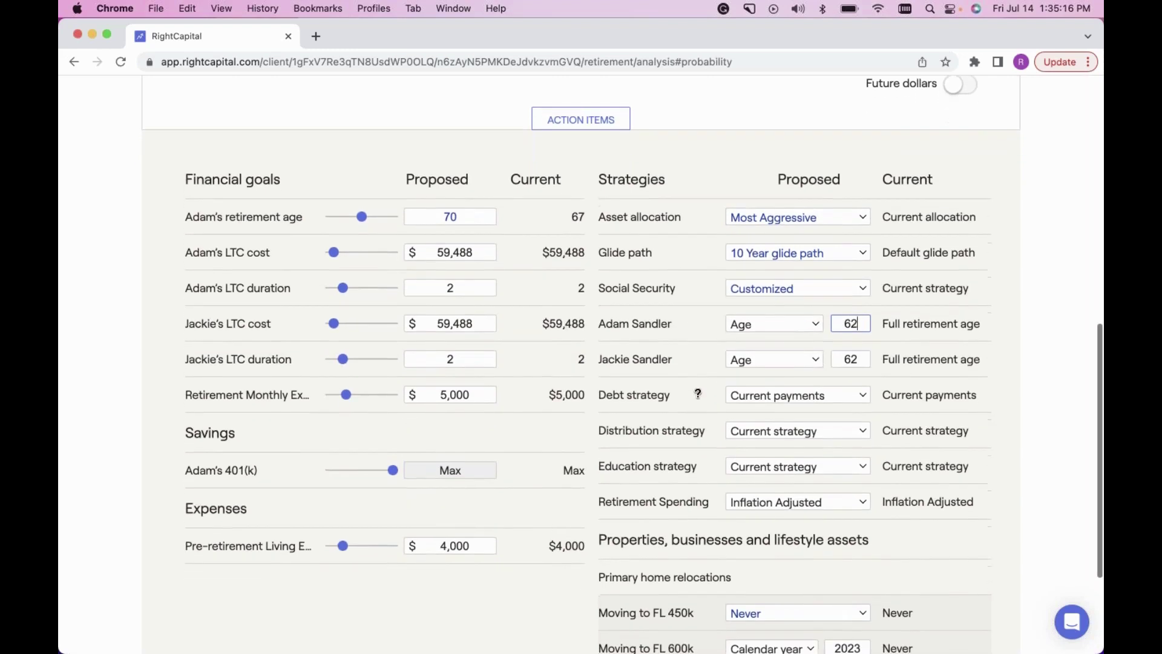
pyautogui.scroll(-1, 686, 412)
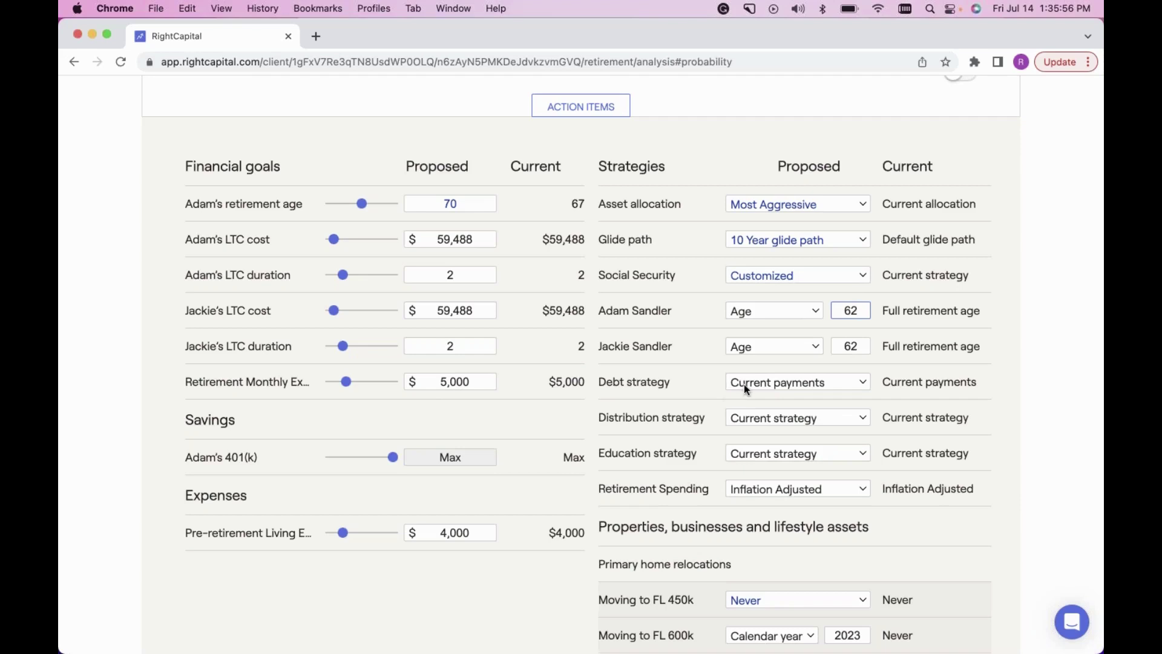
pyautogui.click(747, 388)
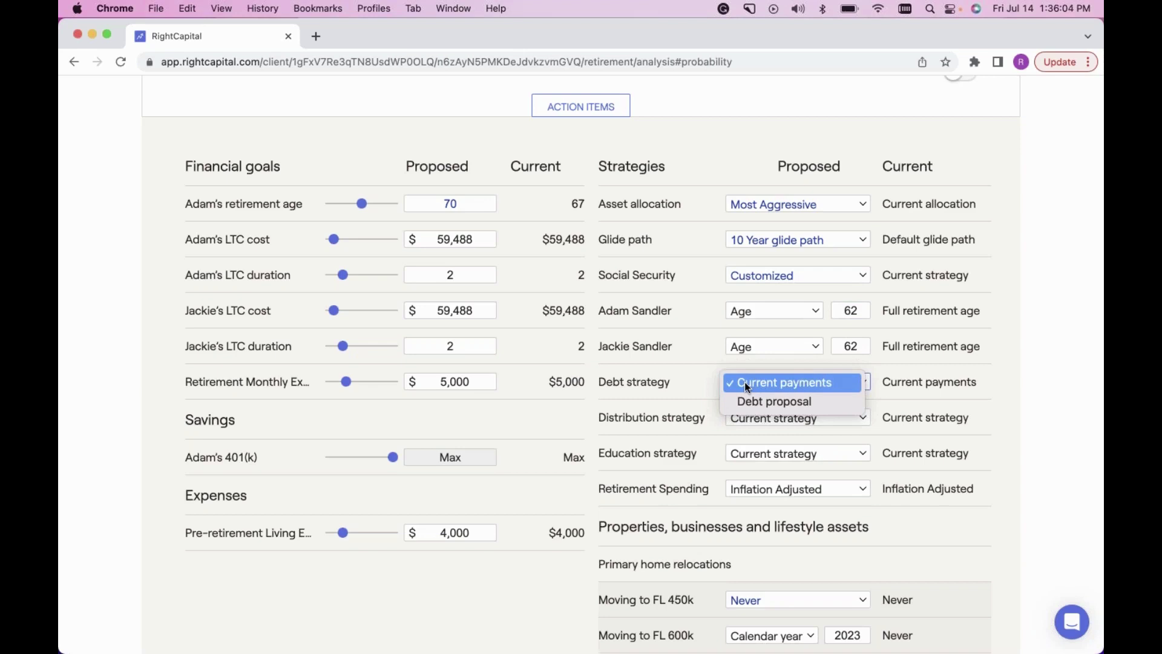
pyautogui.click(755, 401)
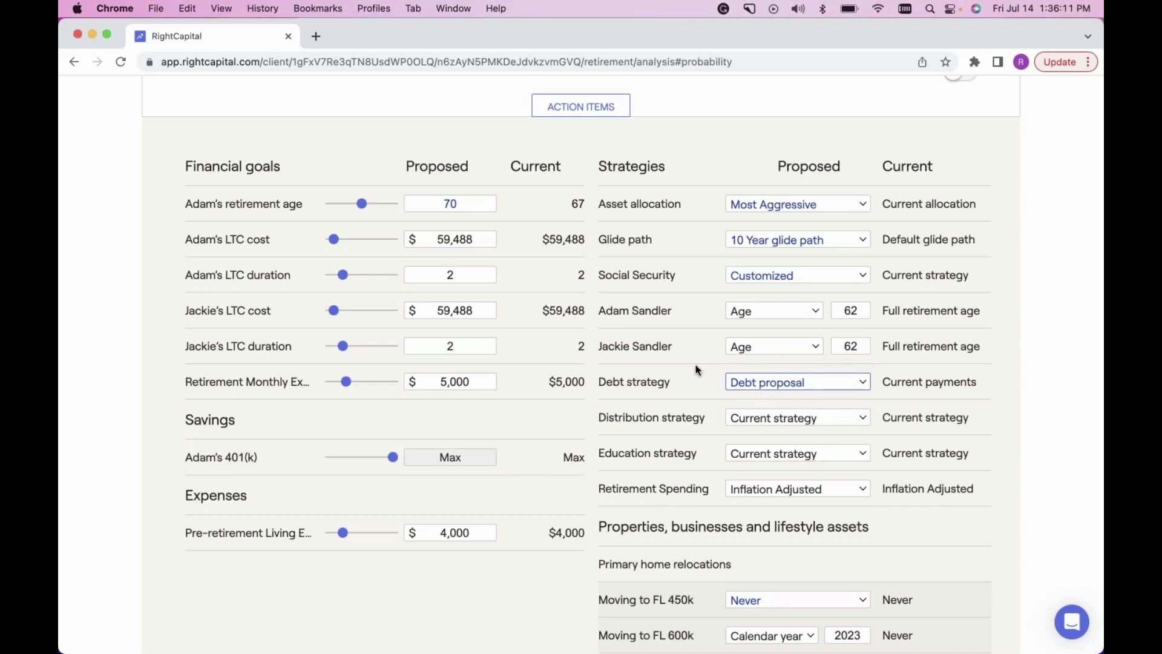
# - Review the plans' probability of success and set the proposed distribution strategy to Distribution proposal
pyautogui.scroll(7, 696, 364)
pyautogui.scroll(3, 669, 356)
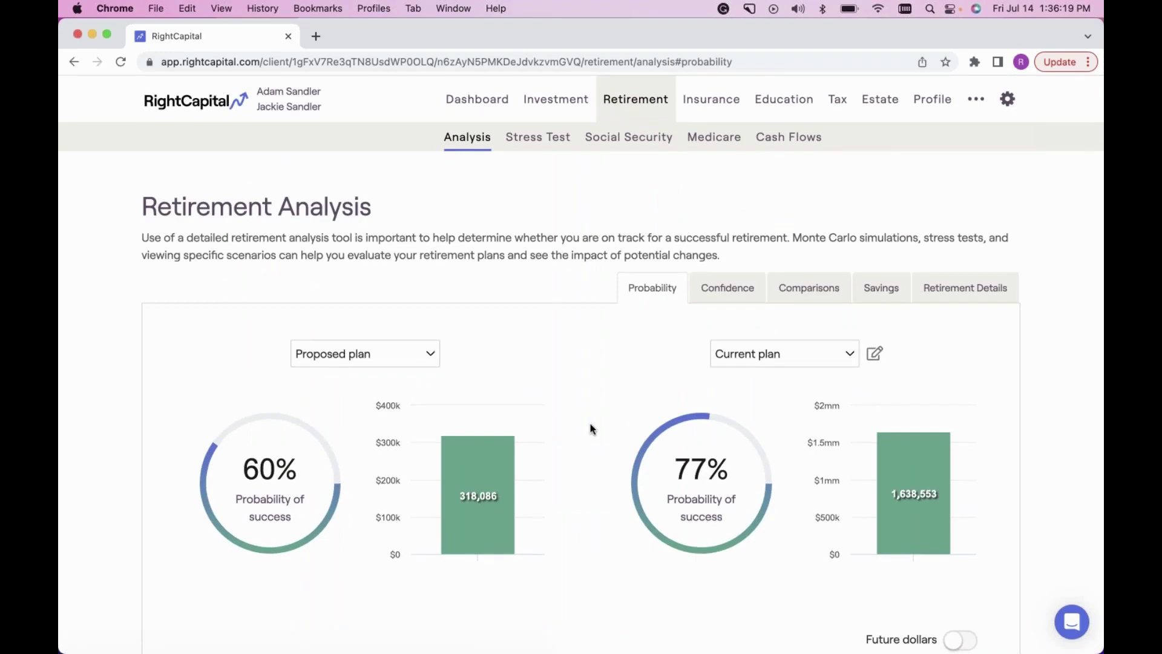
pyautogui.scroll(-1, 593, 424)
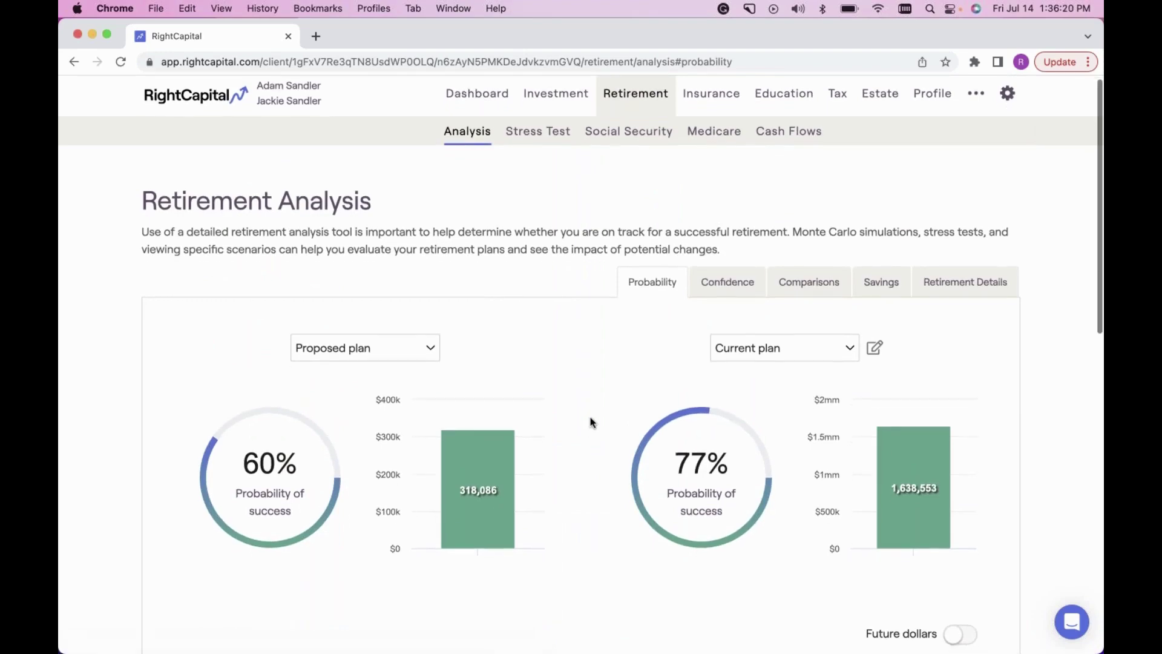
pyautogui.scroll(-10, 593, 424)
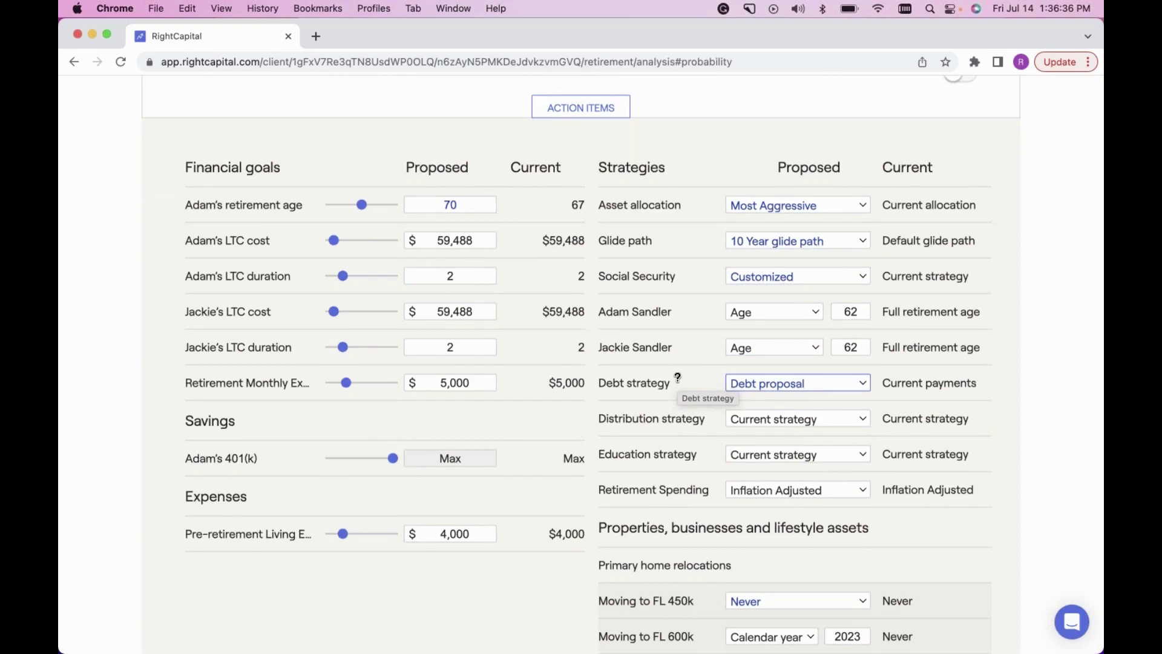
pyautogui.click(761, 420)
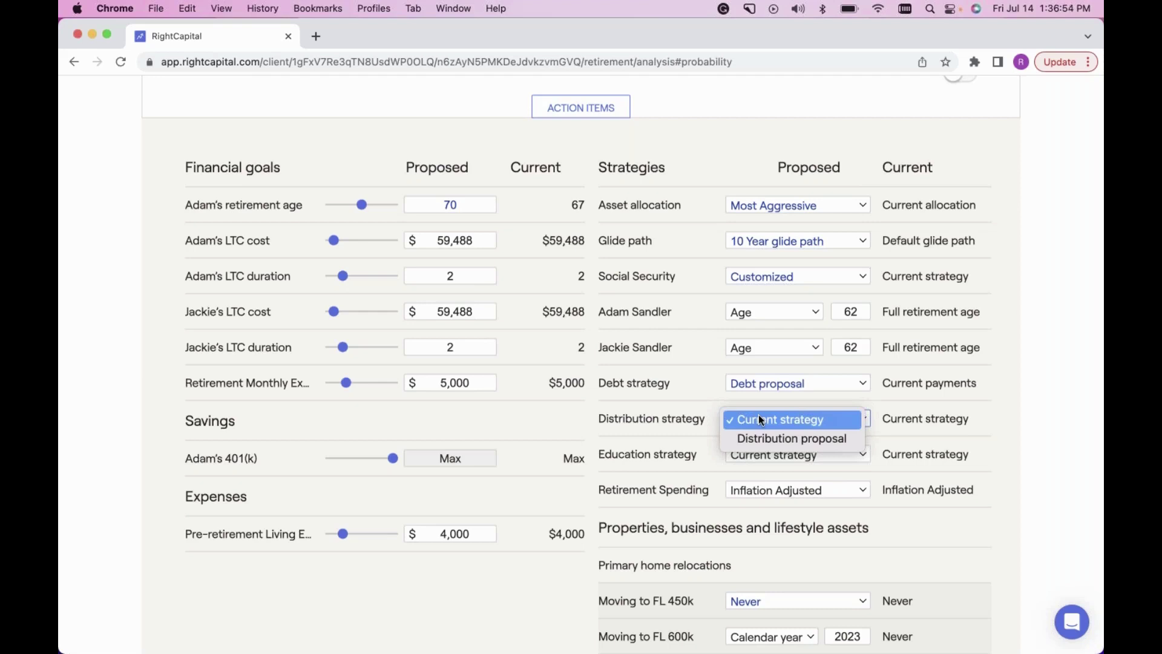
pyautogui.click(762, 435)
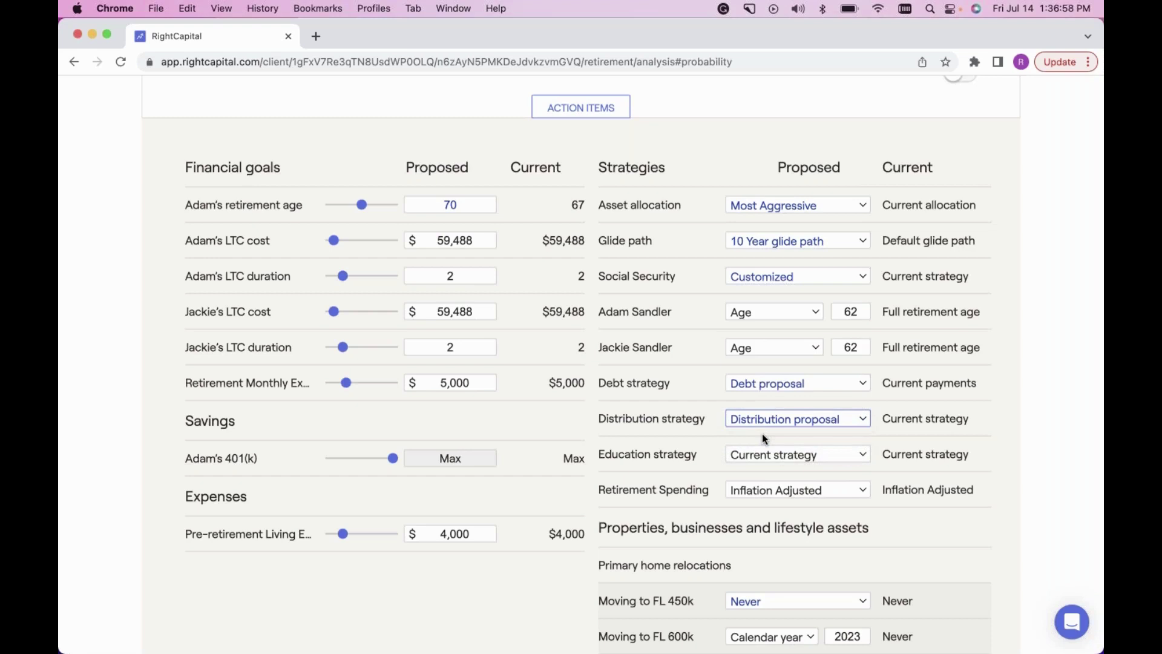
# - Set the proposed plan's retirement spending strategy to Retirement Spending Stages
pyautogui.scroll(-1, 762, 434)
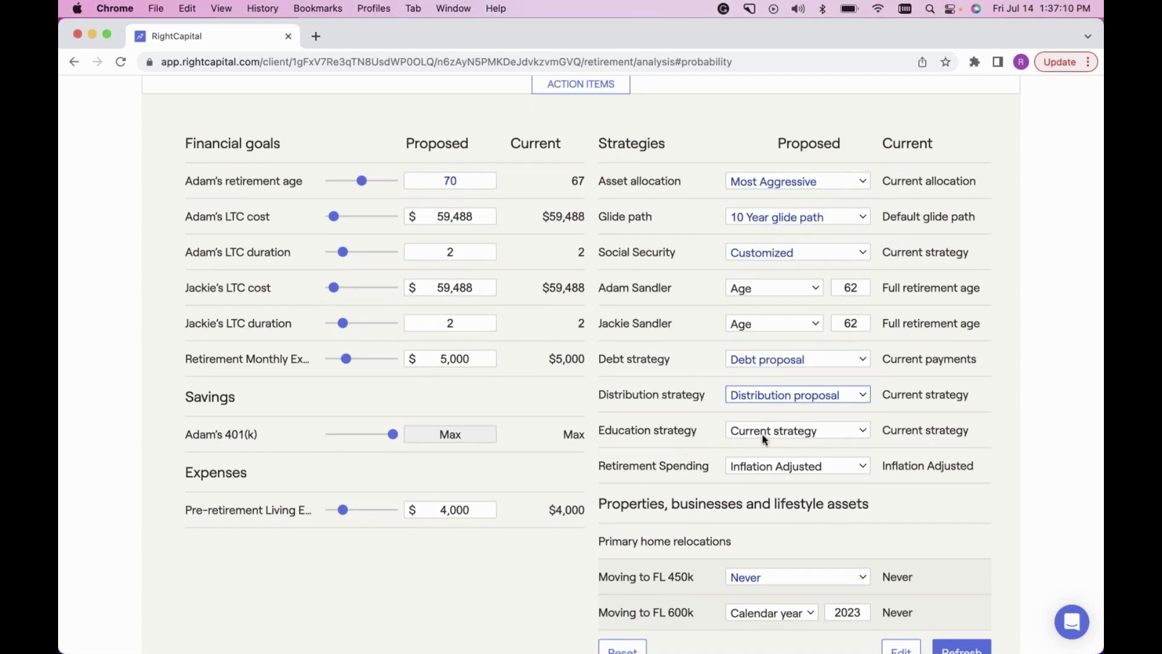
pyautogui.scroll(-1, 694, 460)
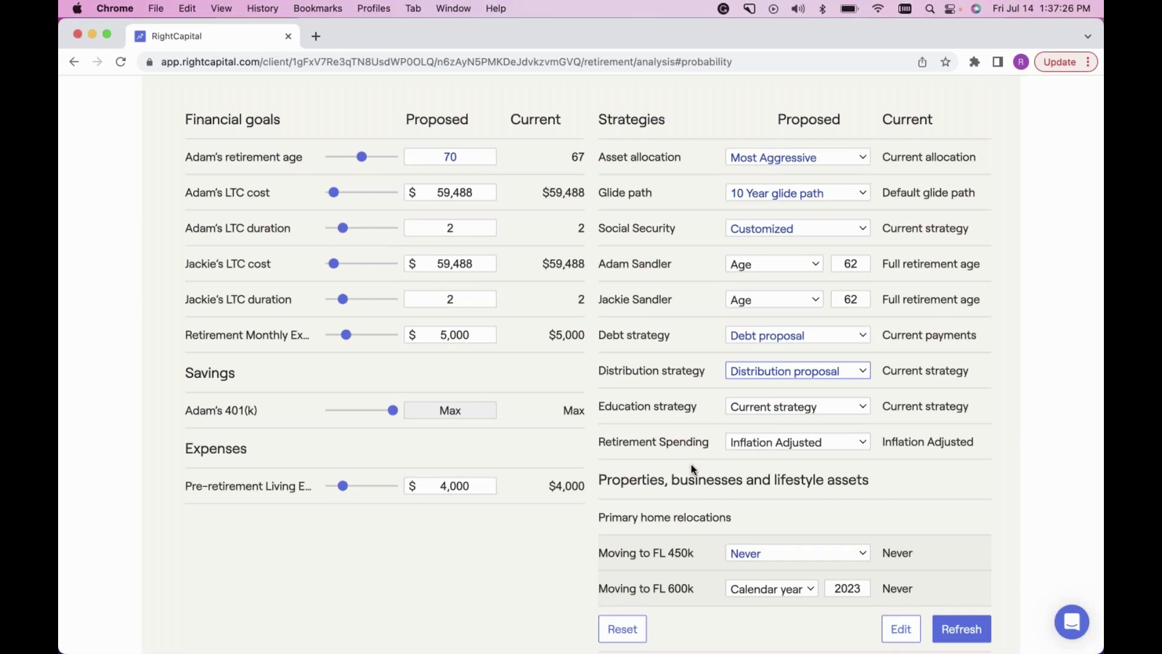
pyautogui.click(765, 447)
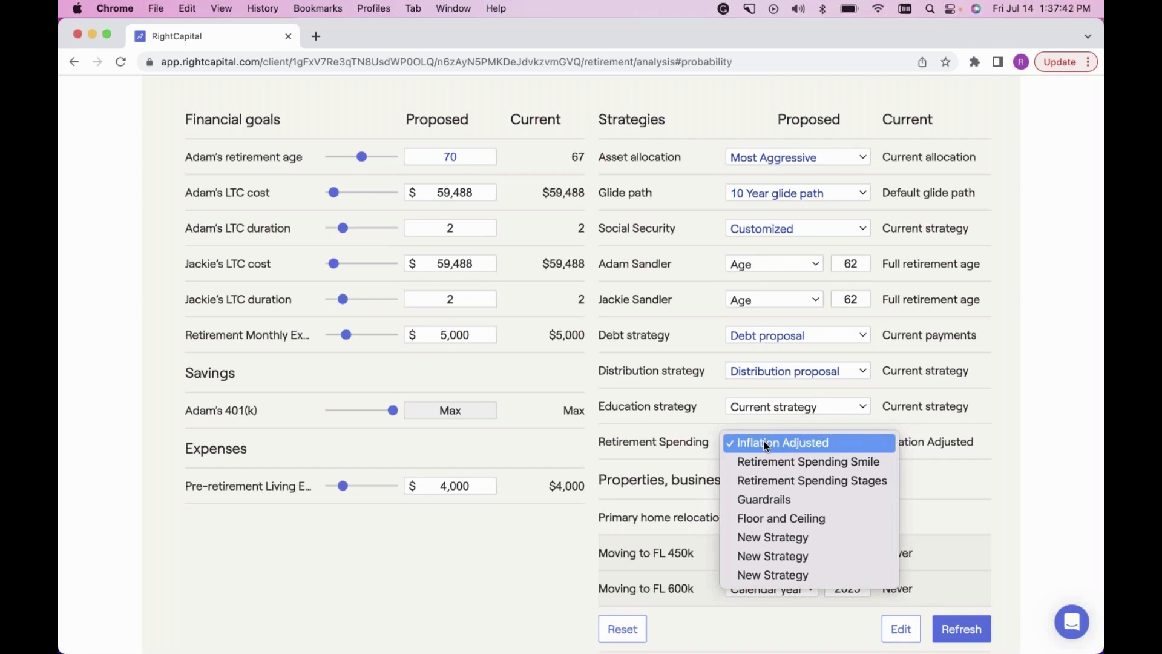
pyautogui.click(799, 481)
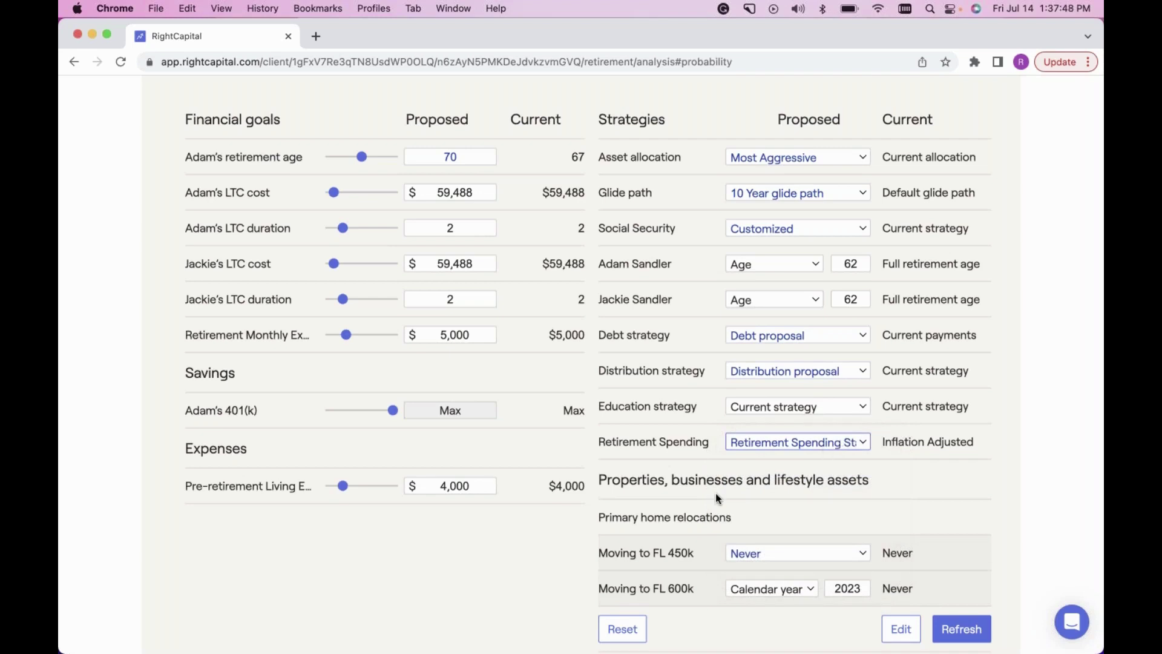
# - Open the proposed plan's action item editor and examine the goal, income, savings, expense and strategy items that can be included
pyautogui.scroll(1, 770, 496)
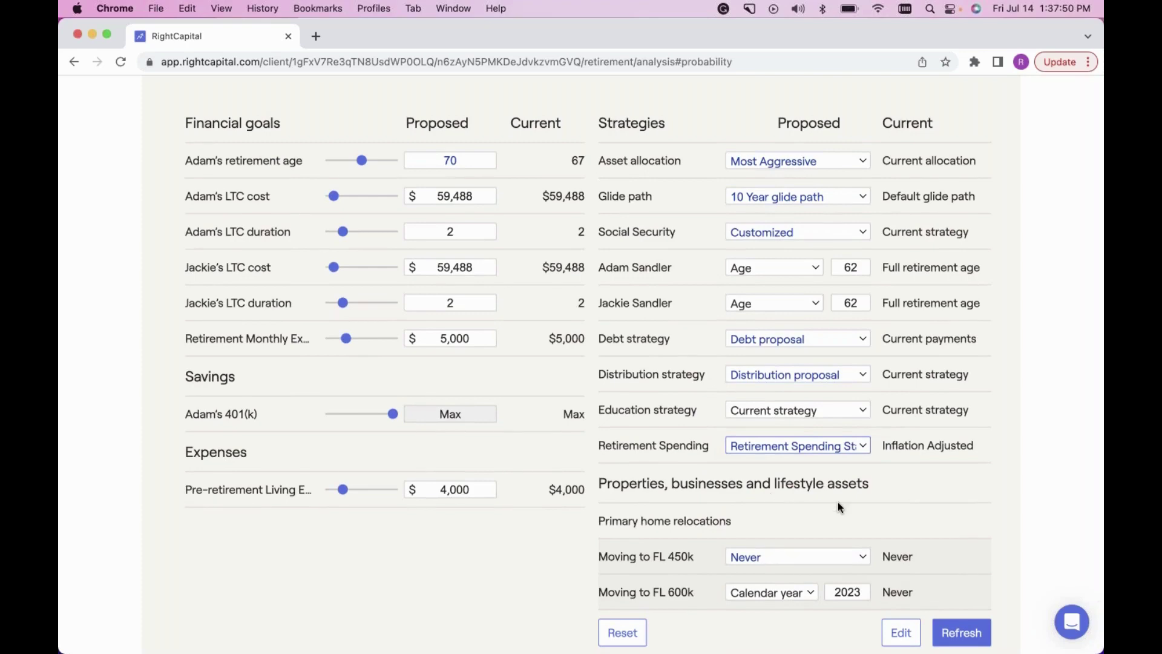
pyautogui.scroll(-2, 838, 502)
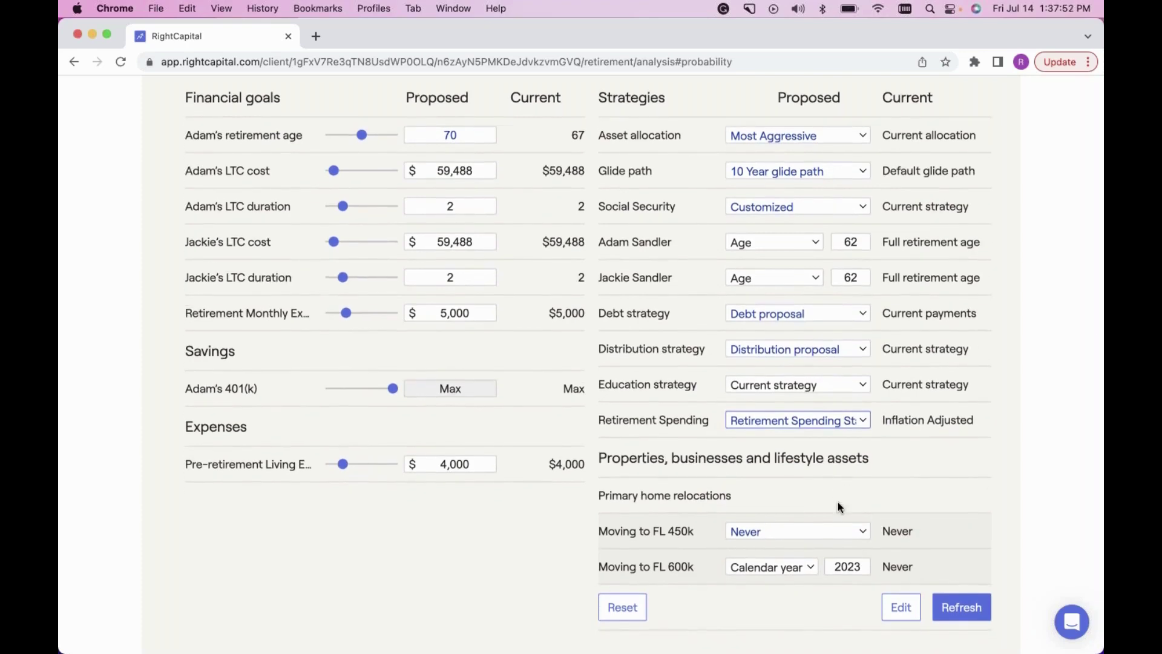
pyautogui.click(902, 608)
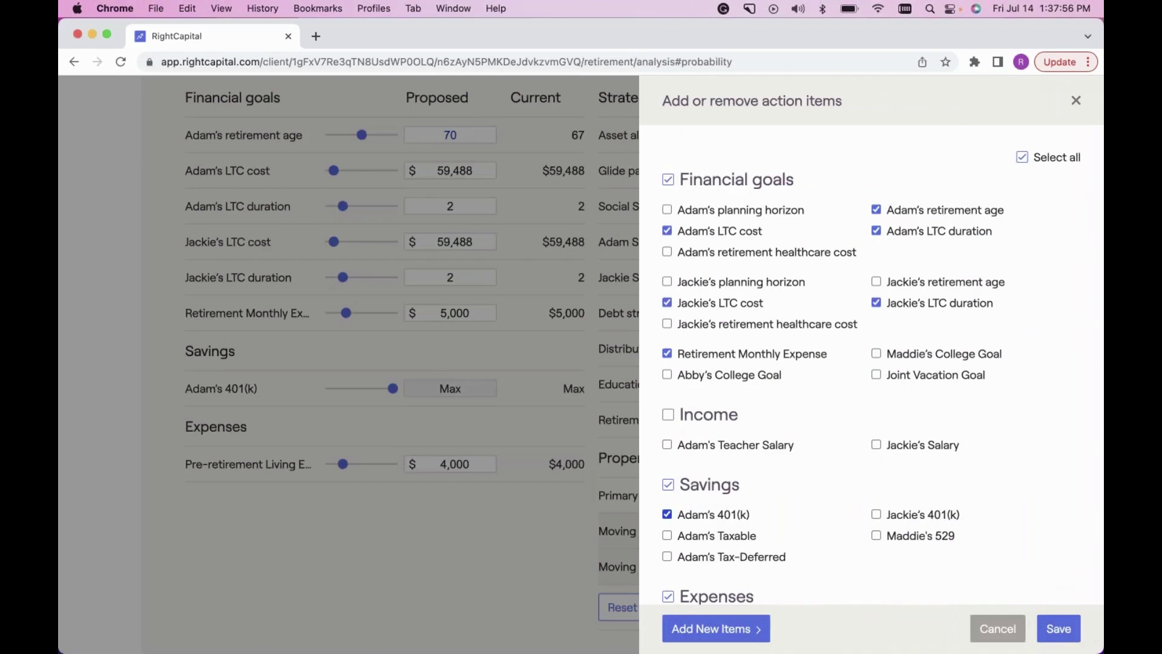
pyautogui.scroll(-1, 871, 364)
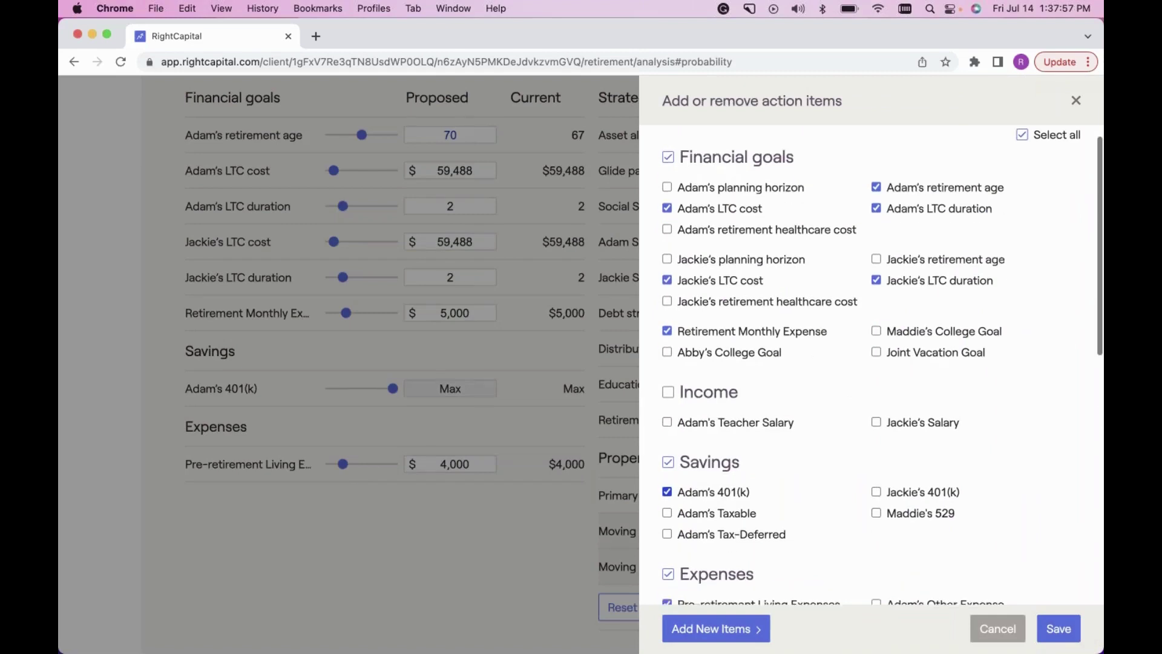
pyautogui.scroll(-4, 871, 363)
pyautogui.scroll(-8, 851, 493)
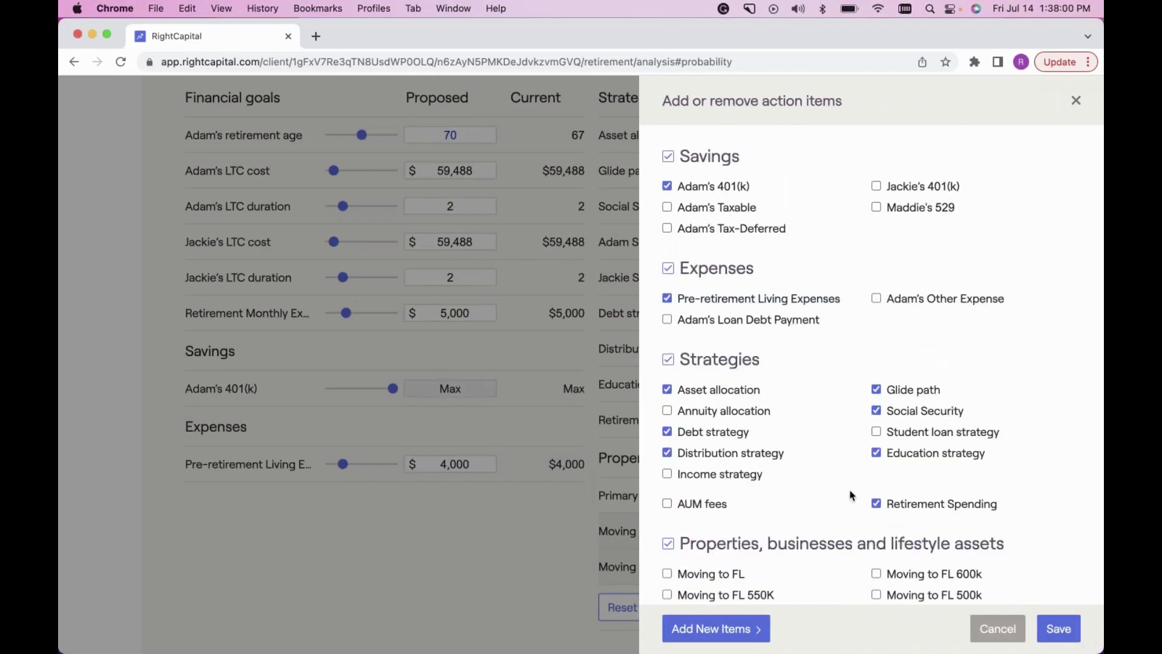
pyautogui.scroll(-1, 851, 494)
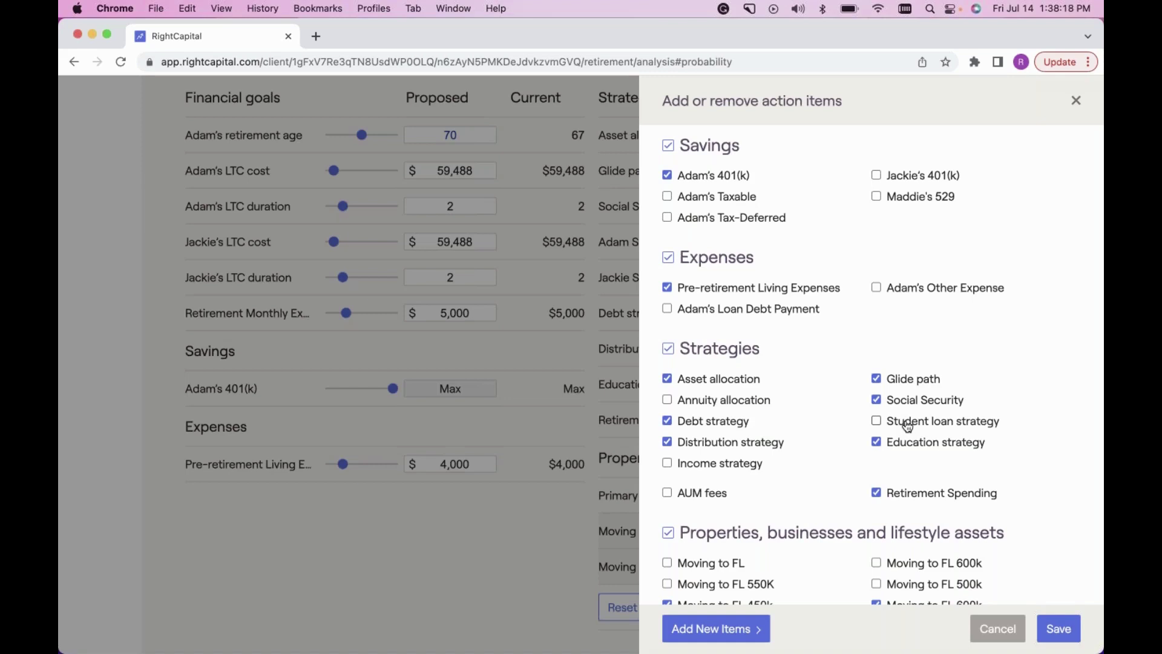
pyautogui.click(699, 470)
pyautogui.click(698, 469)
# - Add a new primary home relocation goal to the proposed plan with the current home set to Sell immediately, and save it
pyautogui.click(698, 630)
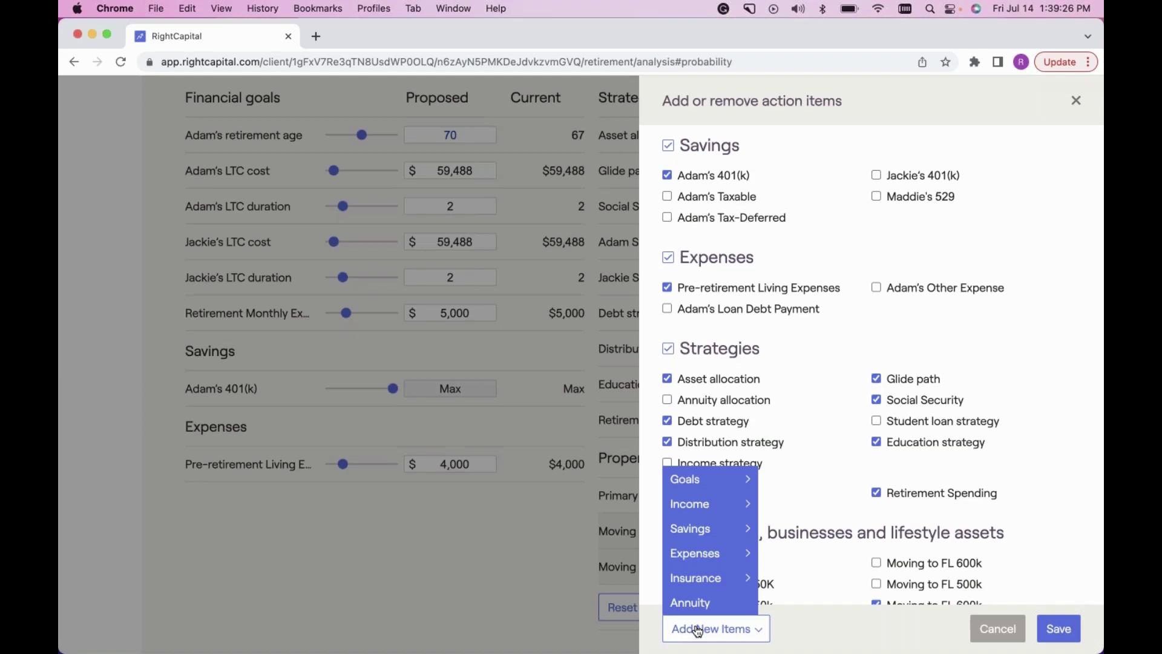
pyautogui.moveTo(690, 484)
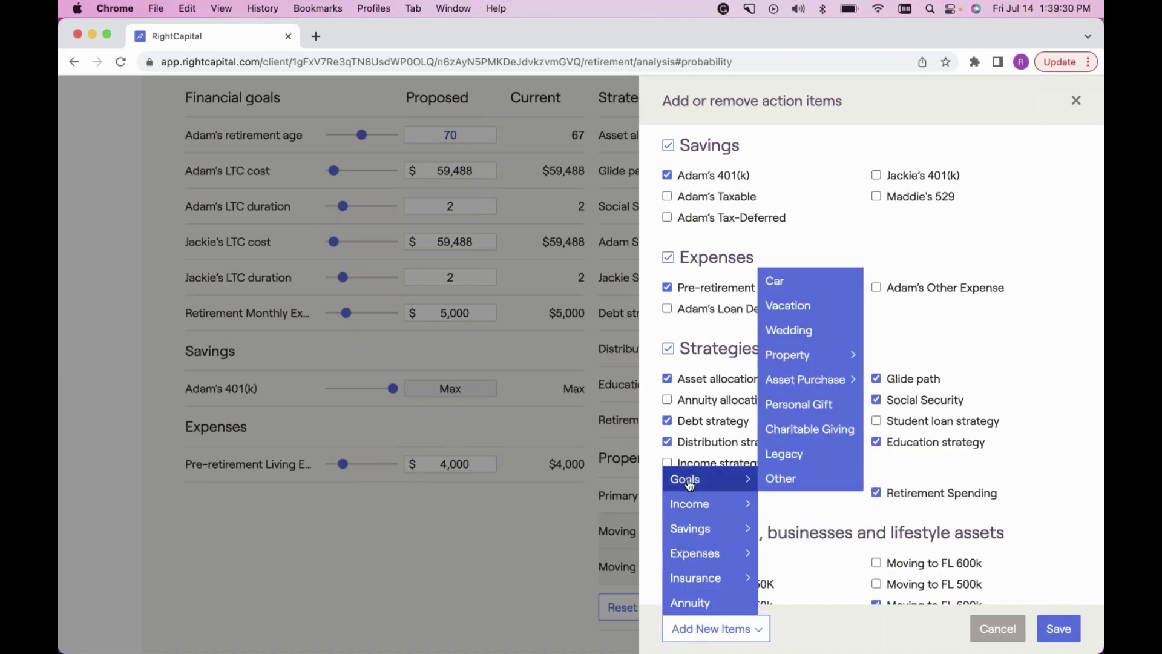
pyautogui.moveTo(782, 363)
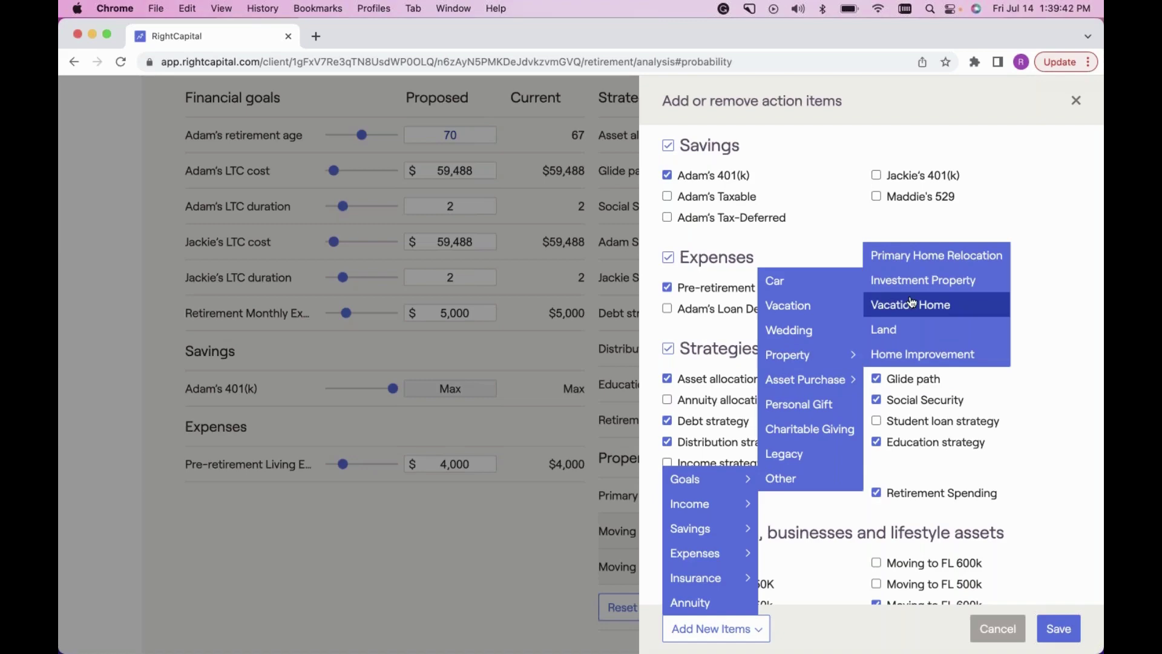
pyautogui.click(918, 256)
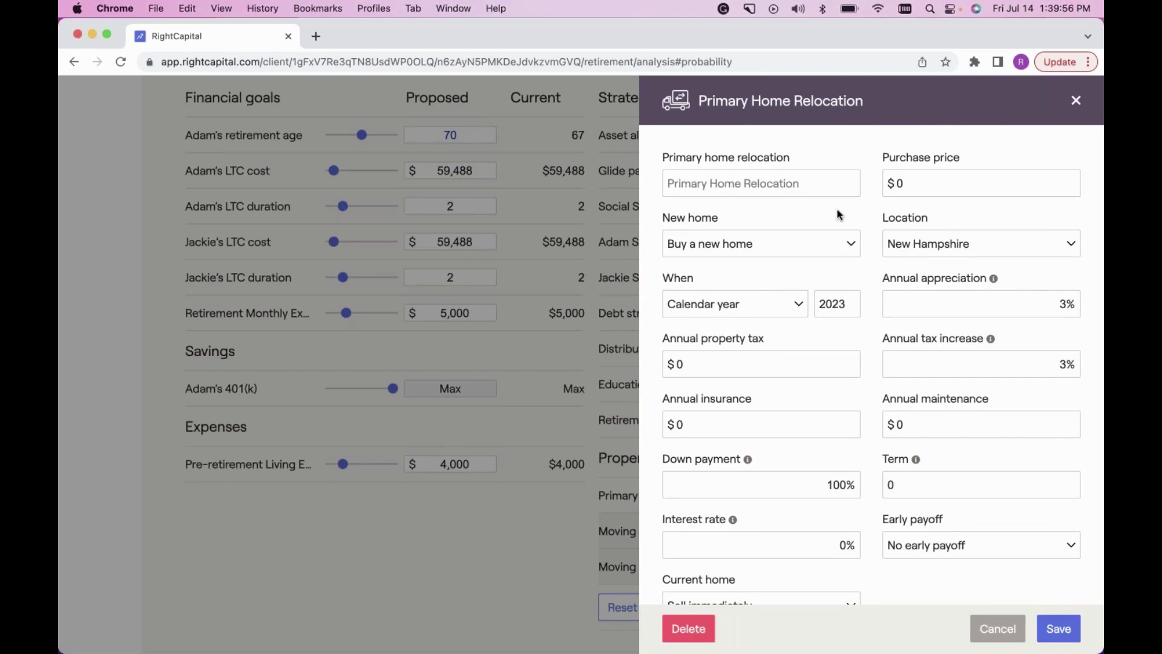
pyautogui.scroll(-2, 839, 215)
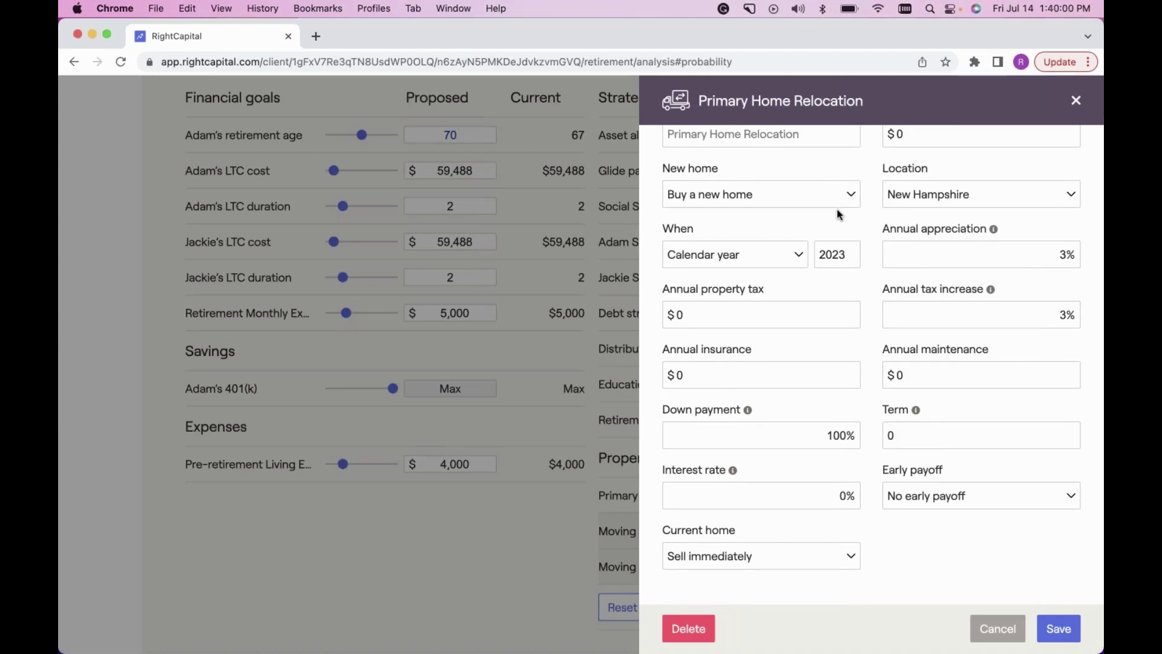
pyautogui.click(766, 562)
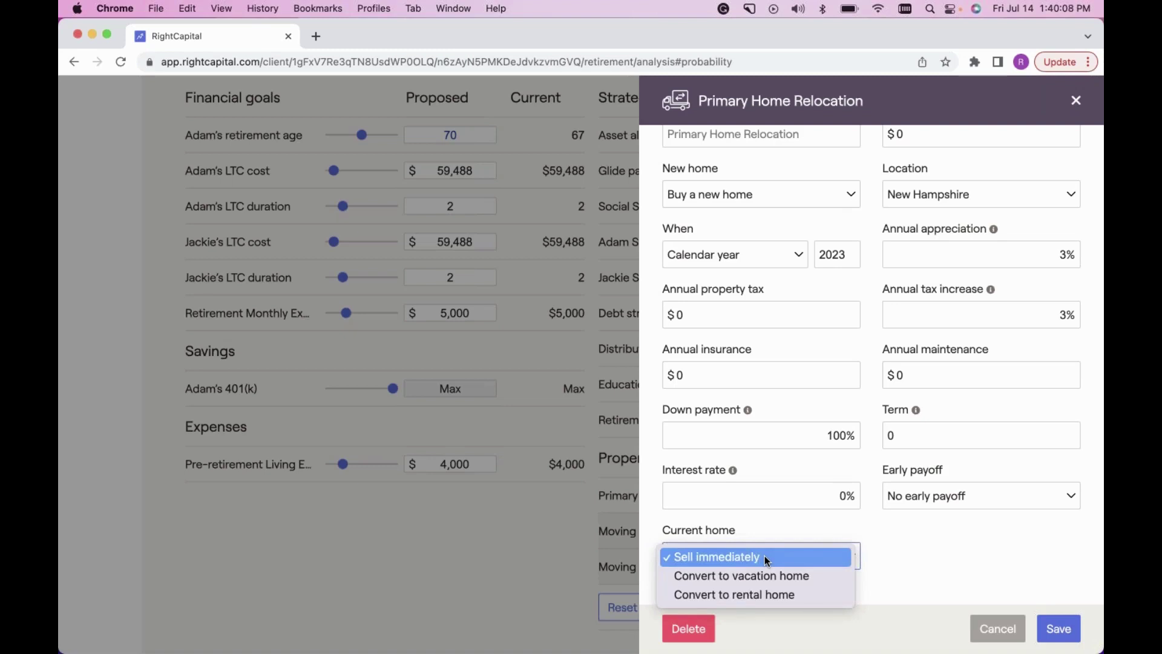
pyautogui.click(765, 556)
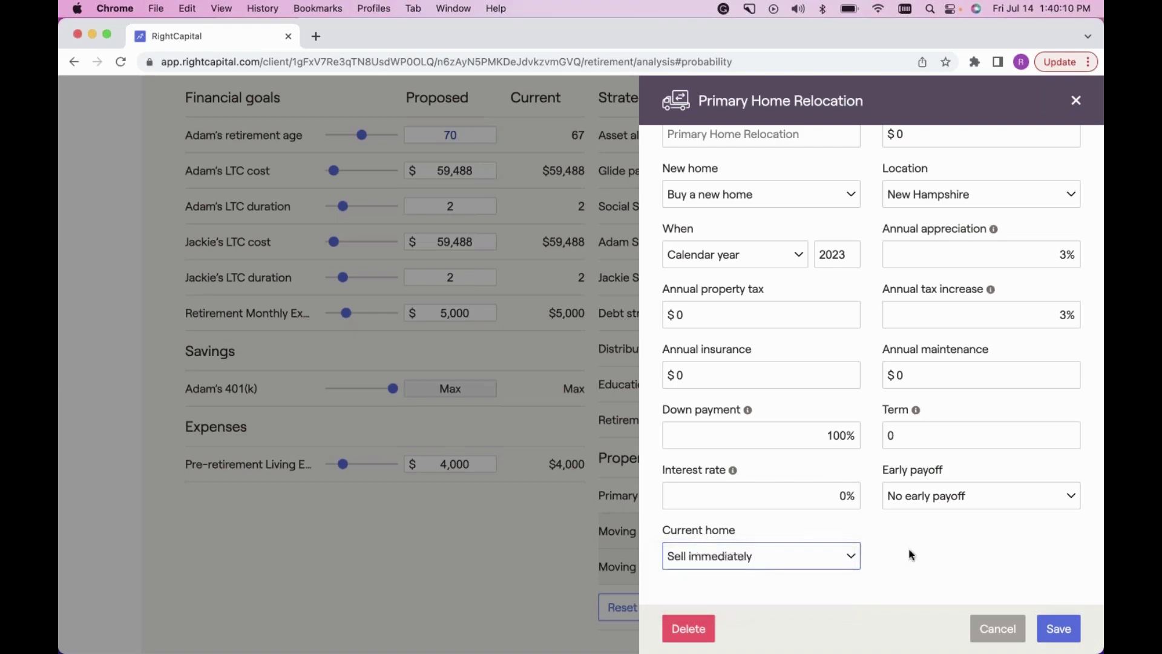
pyautogui.click(1059, 630)
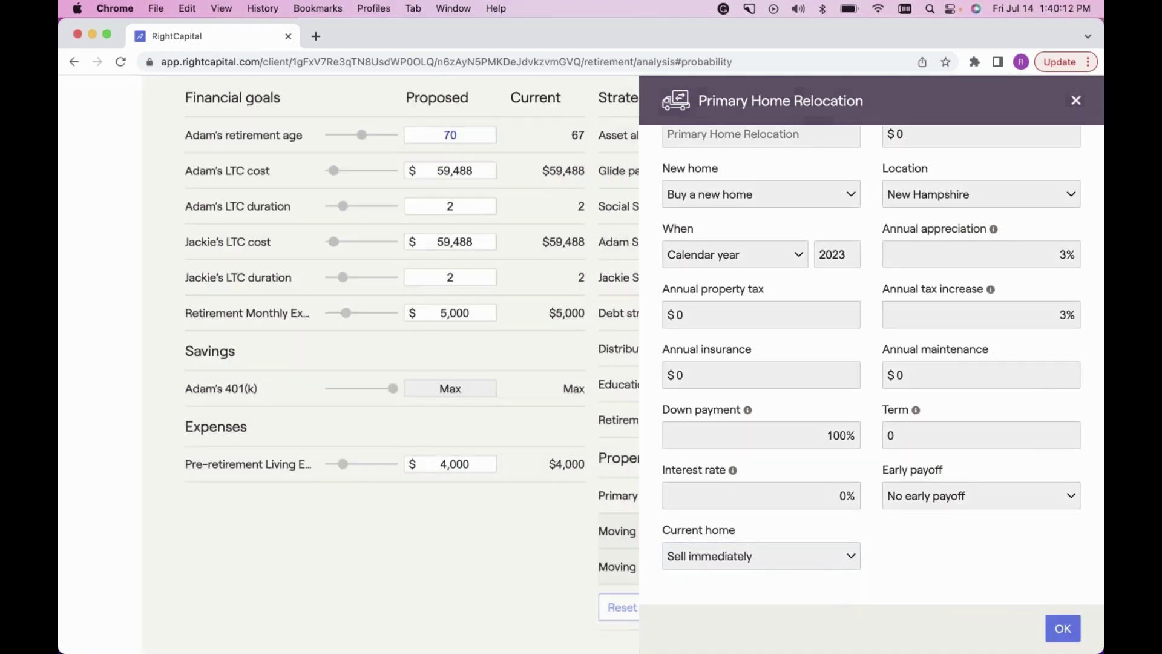
# - View the details of the Moving to FL 600k relocation and close them without changes
pyautogui.scroll(-2, 715, 543)
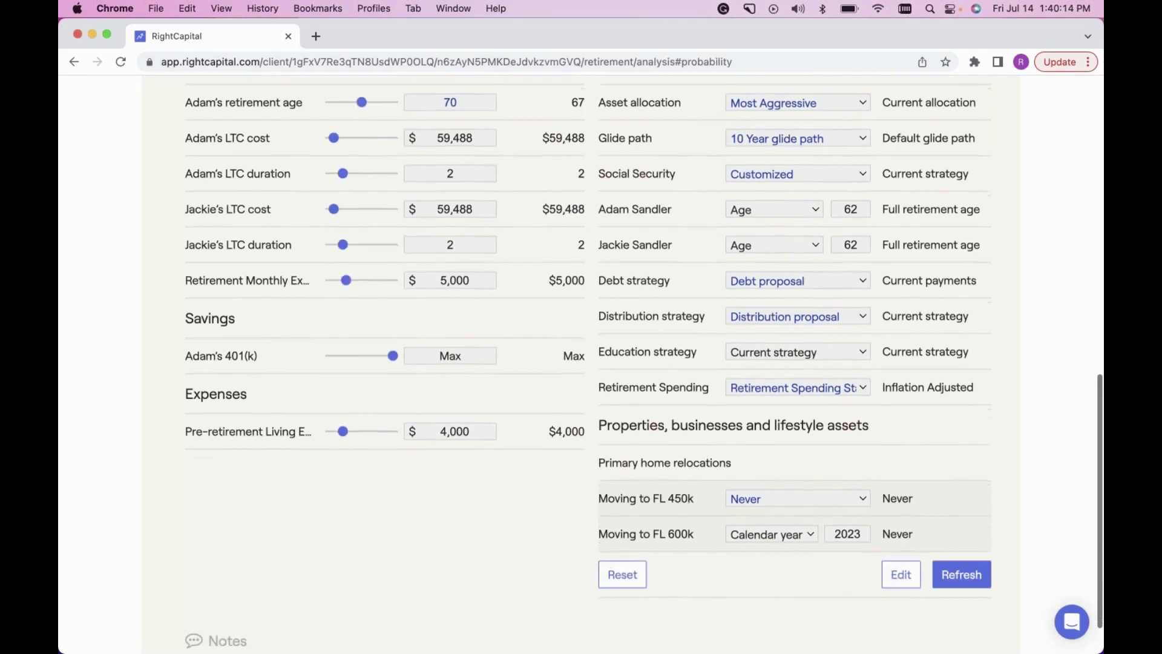
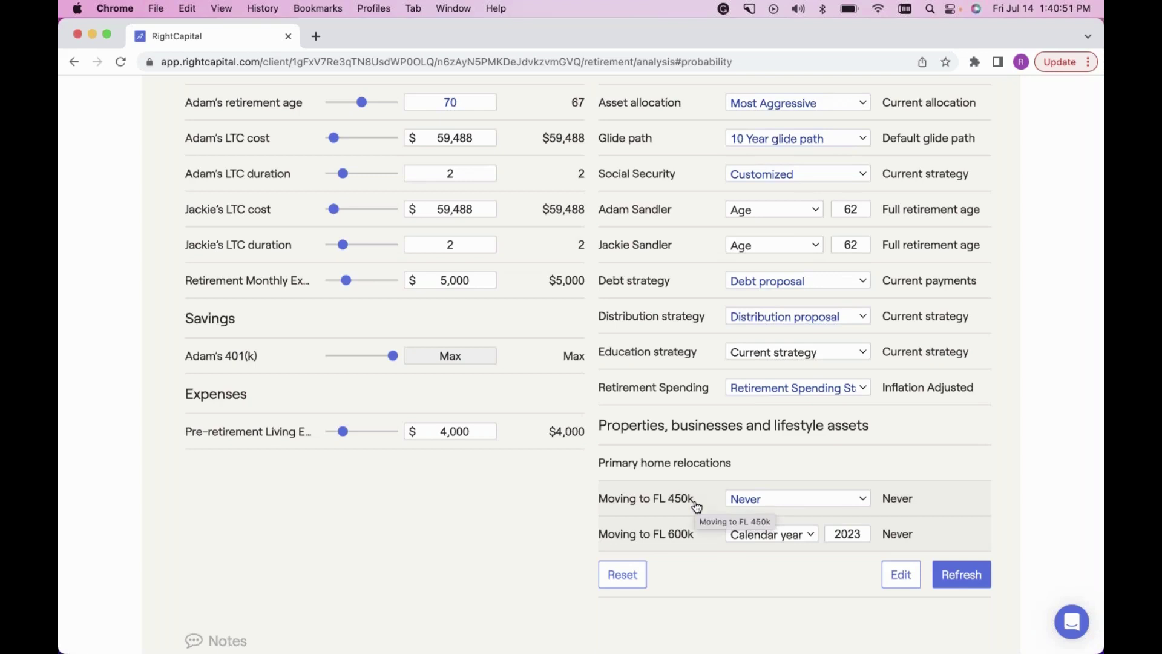
pyautogui.click(704, 533)
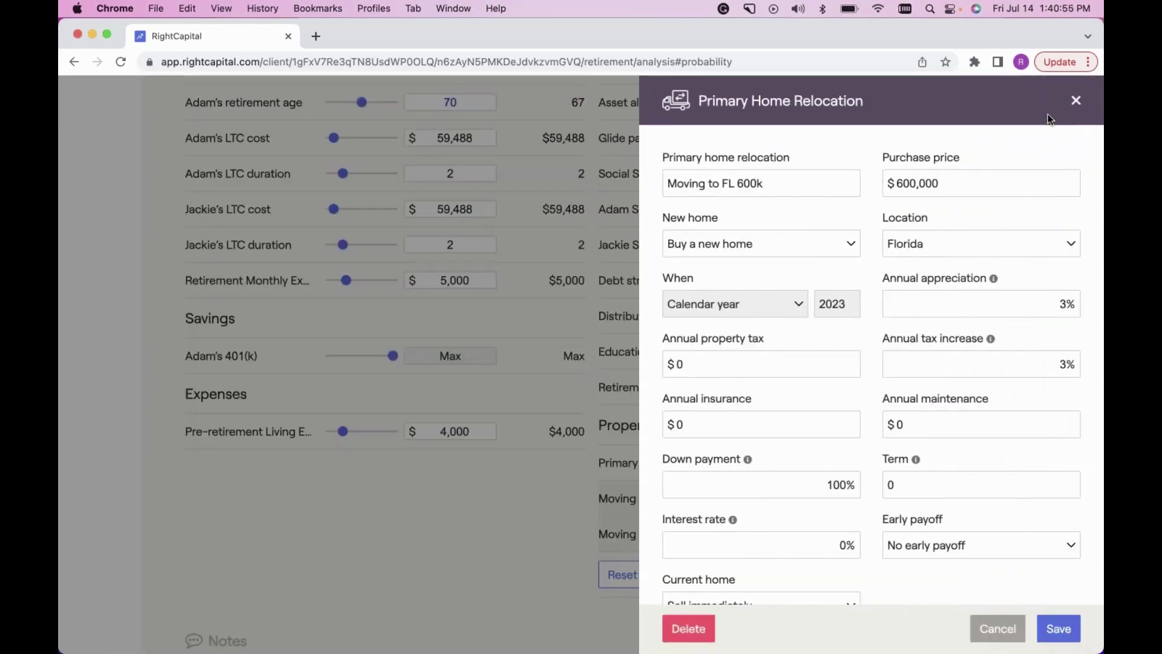
pyautogui.click(1077, 102)
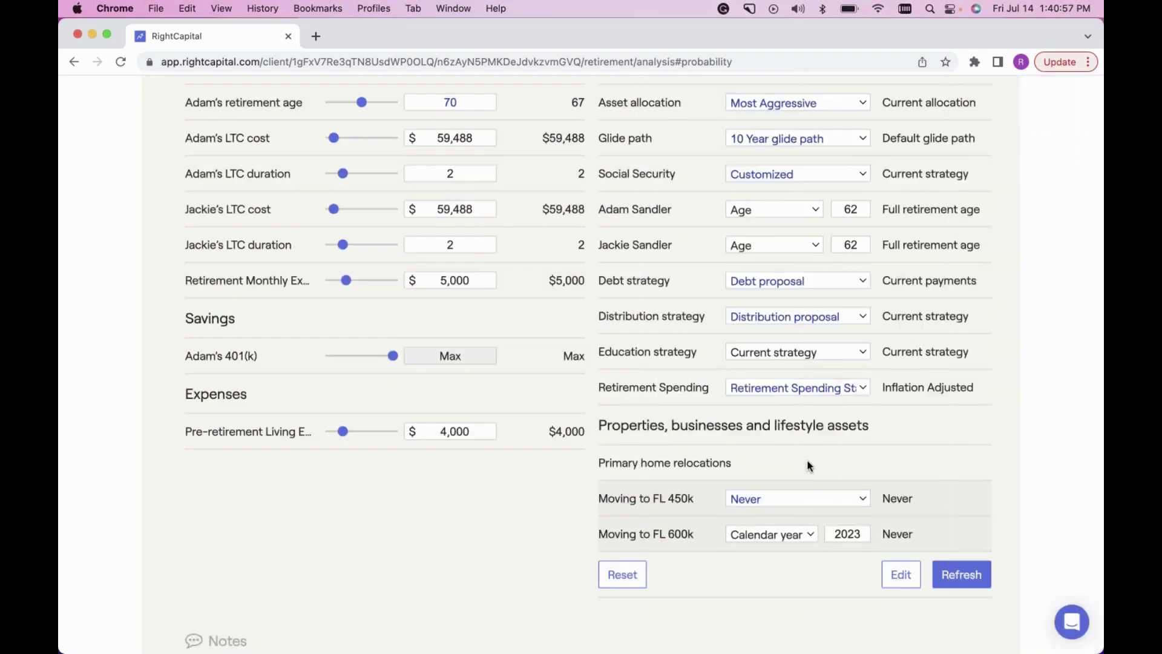
# - Set the proposed Moving to FL 600k relocation to calendar year 2045 and refresh the analysis
pyautogui.scroll(-1, 787, 511)
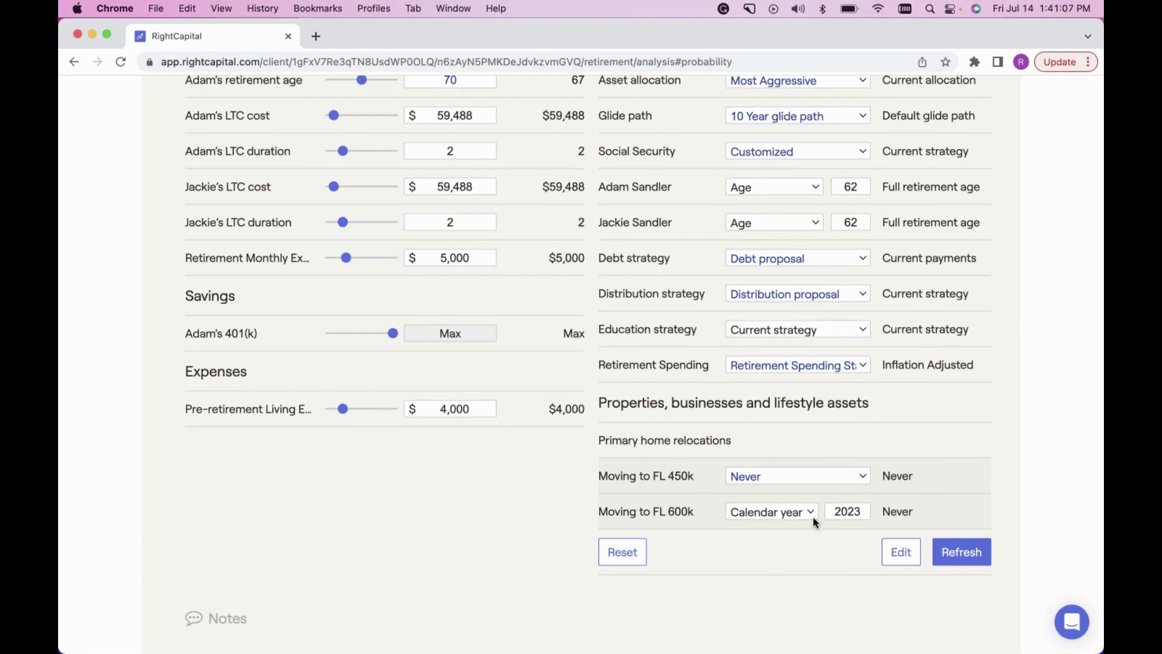
pyautogui.click(787, 513)
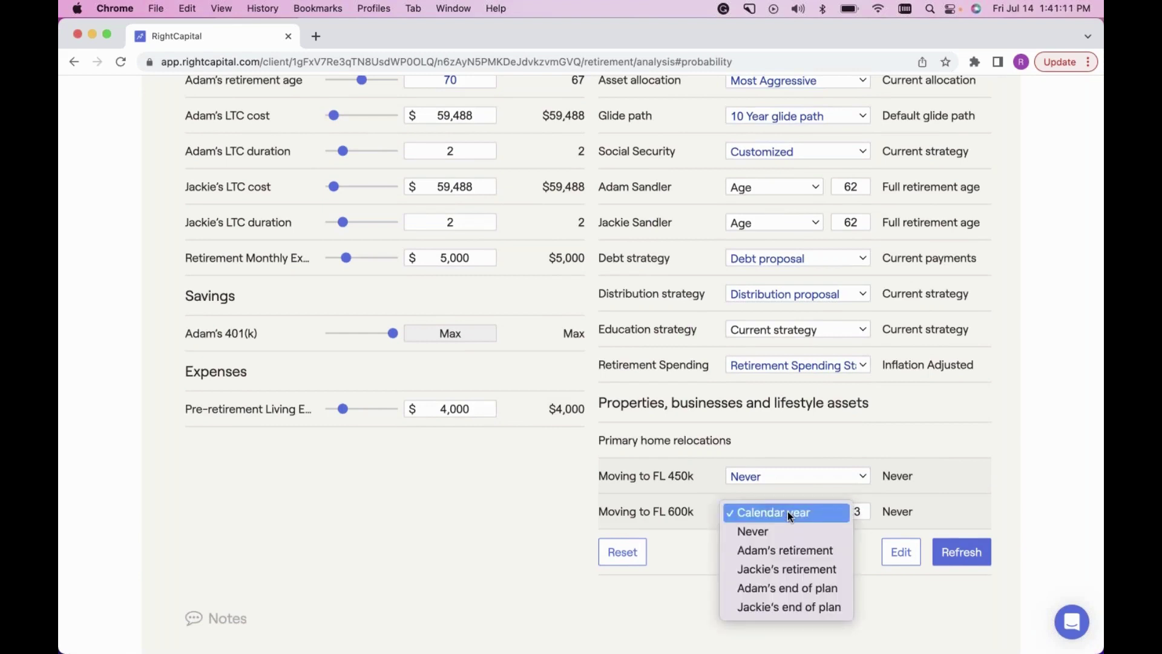
pyautogui.click(787, 513)
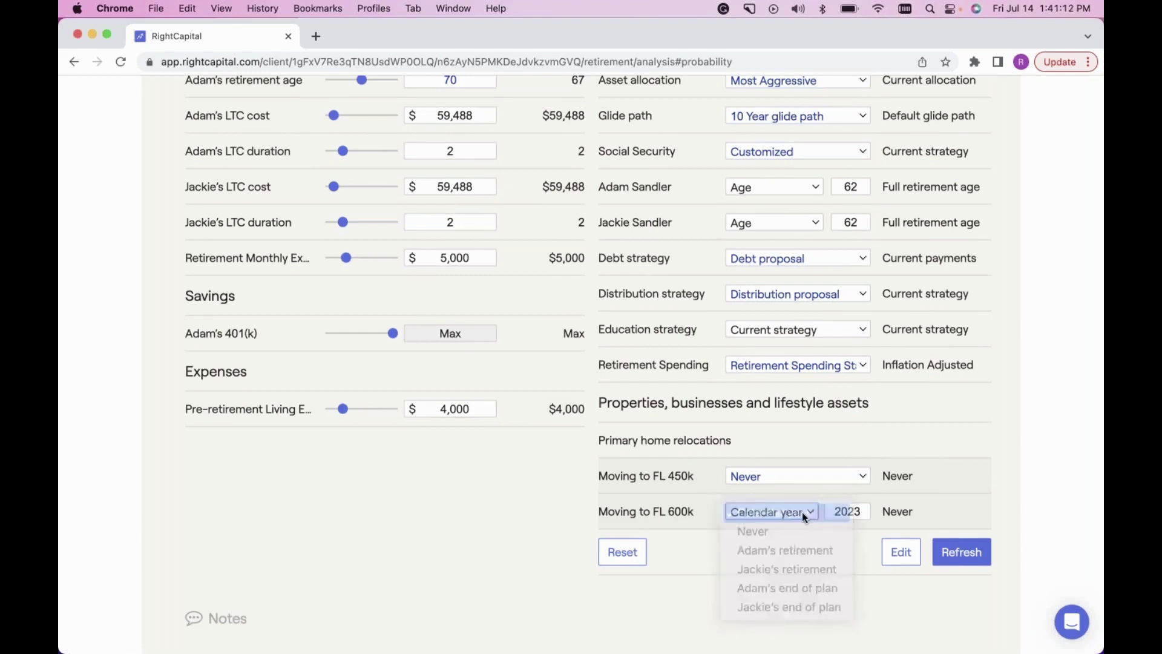
pyautogui.doubleClick(861, 512)
pyautogui.write('2045')
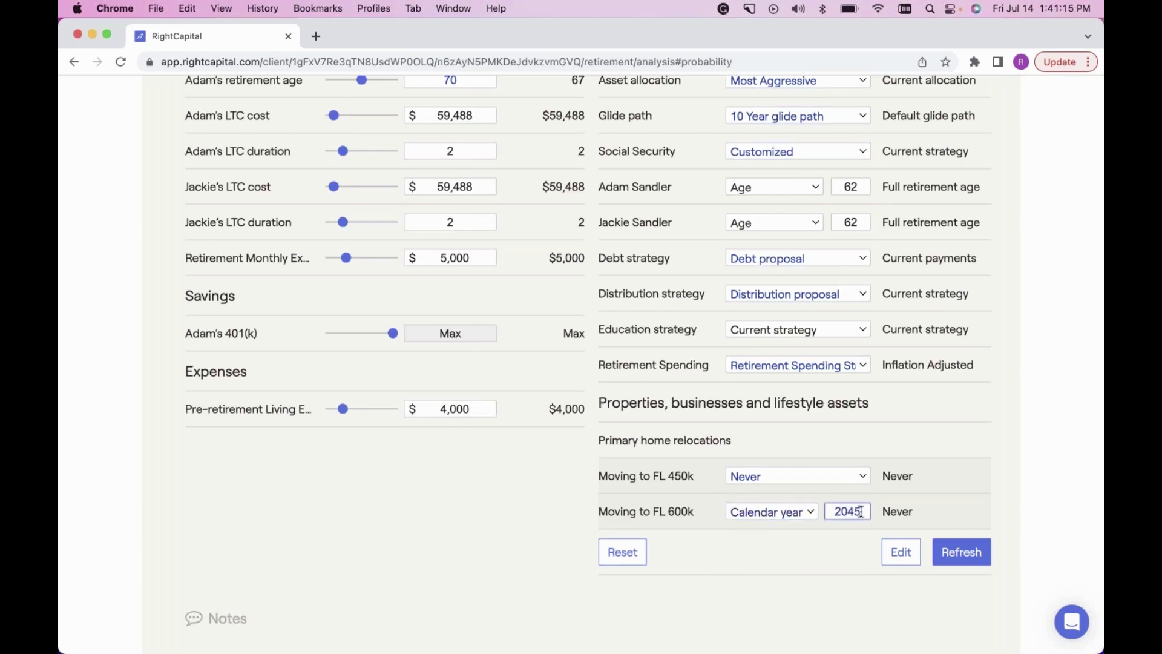
pyautogui.click(962, 552)
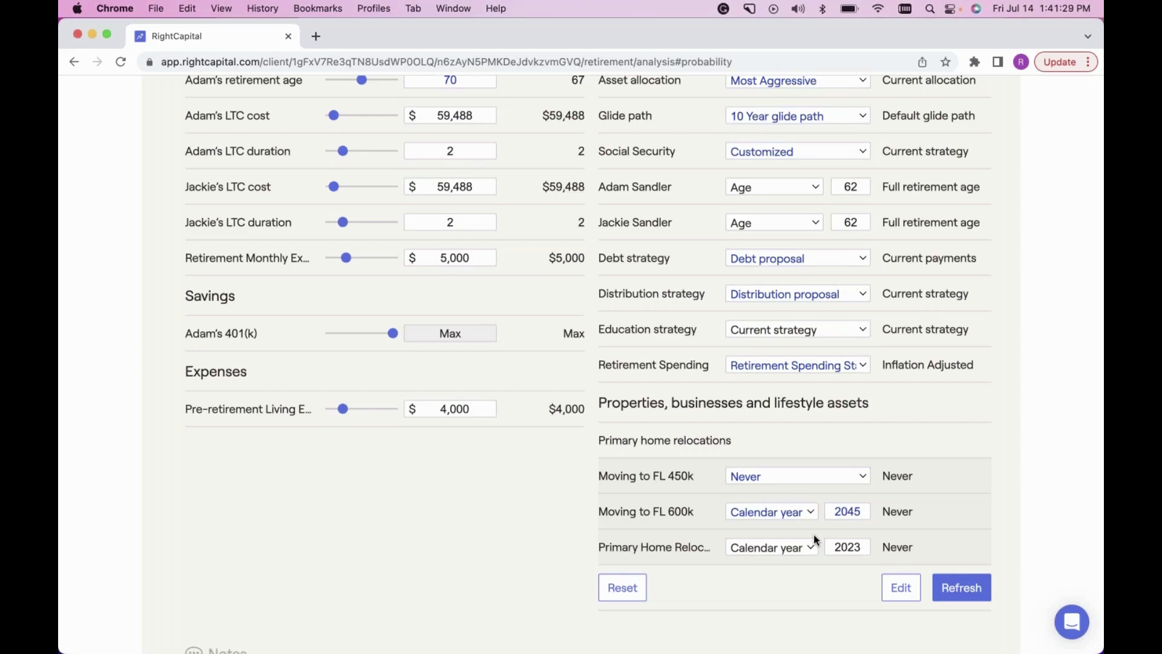
# - Add a new annuity to the proposed plan's action items with its purchase year set to Immediately
pyautogui.click(901, 590)
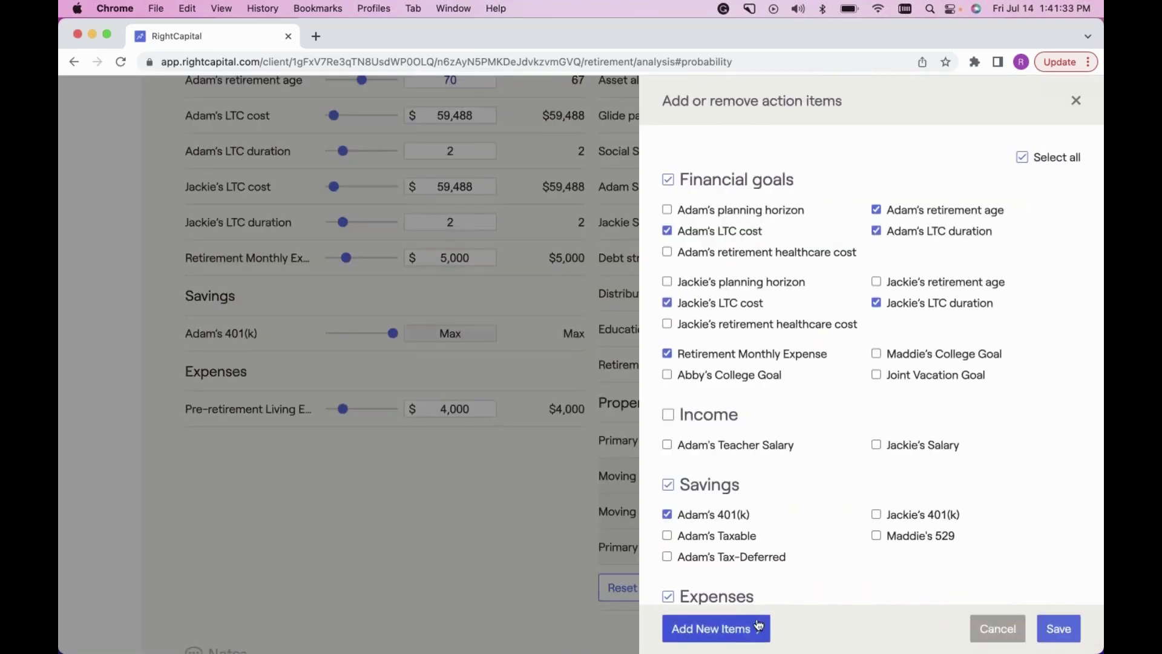
pyautogui.click(751, 633)
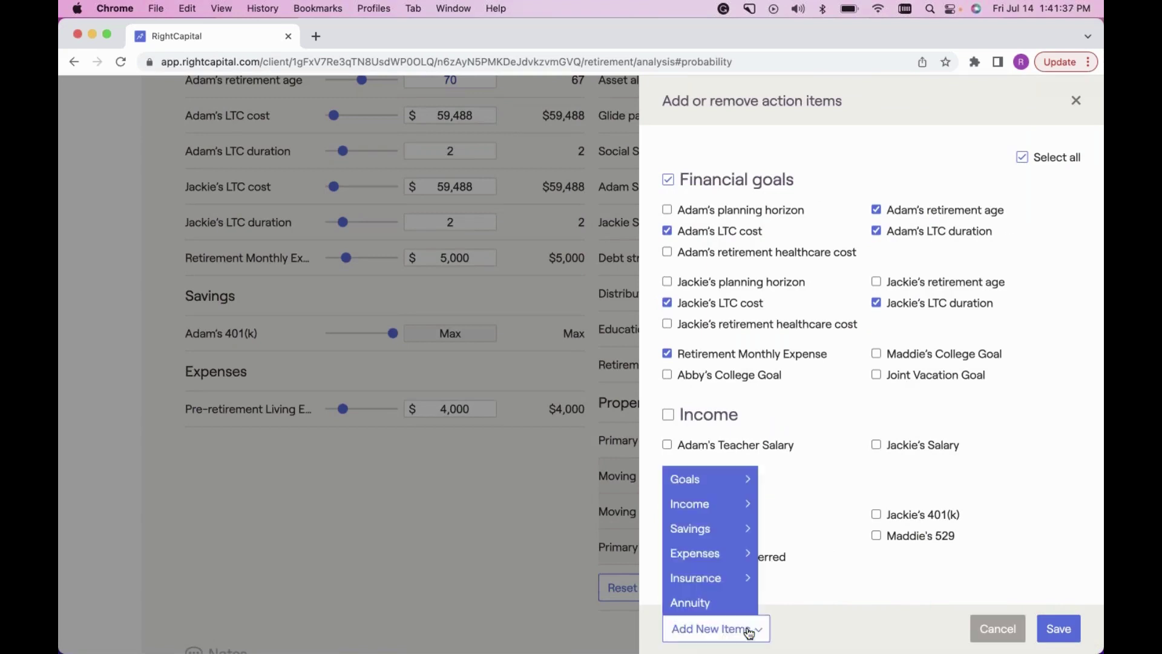
pyautogui.click(696, 604)
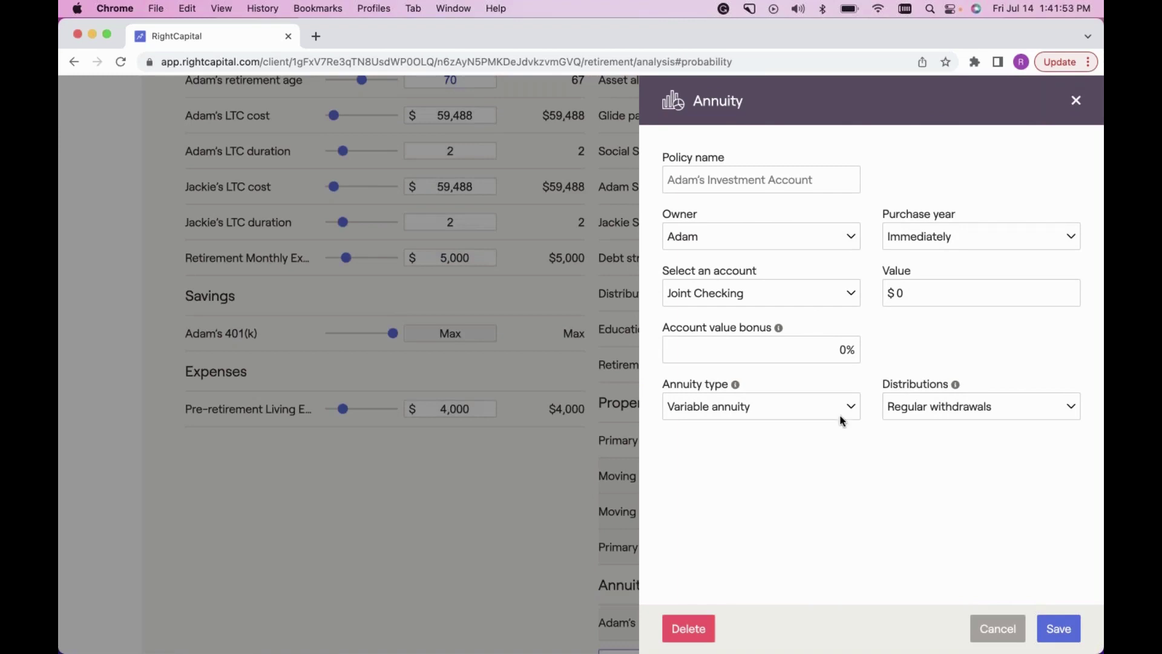
pyautogui.click(949, 242)
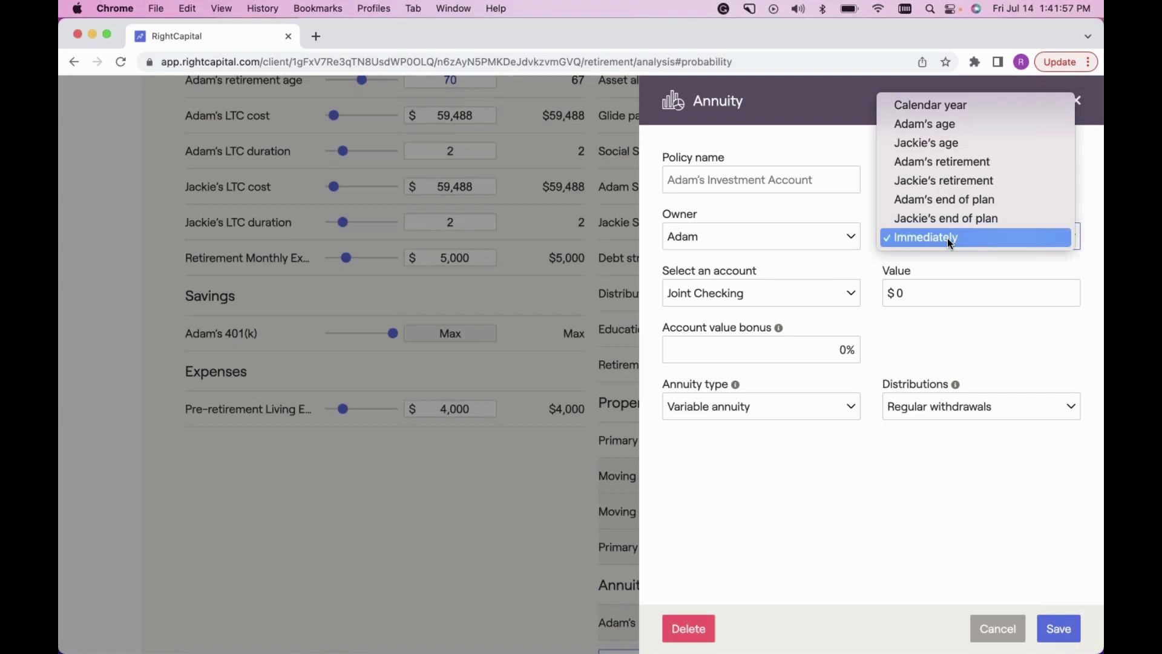
pyautogui.click(947, 238)
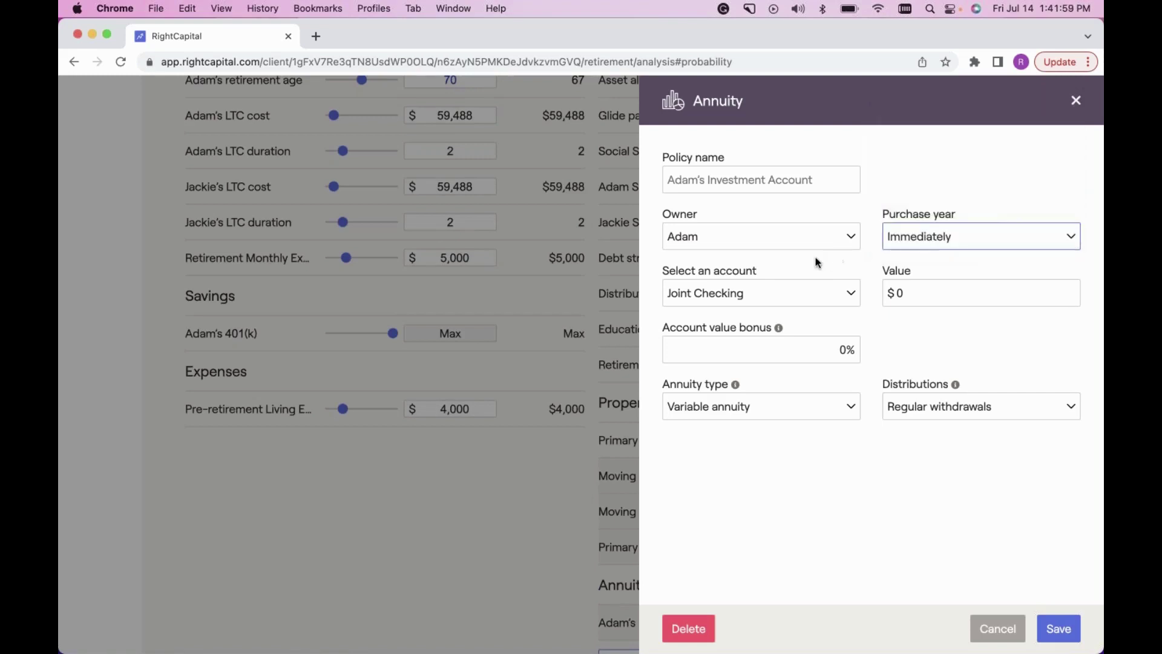
# - Fund the annuity from the first client's 401k with a value of $150,000
pyautogui.click(762, 292)
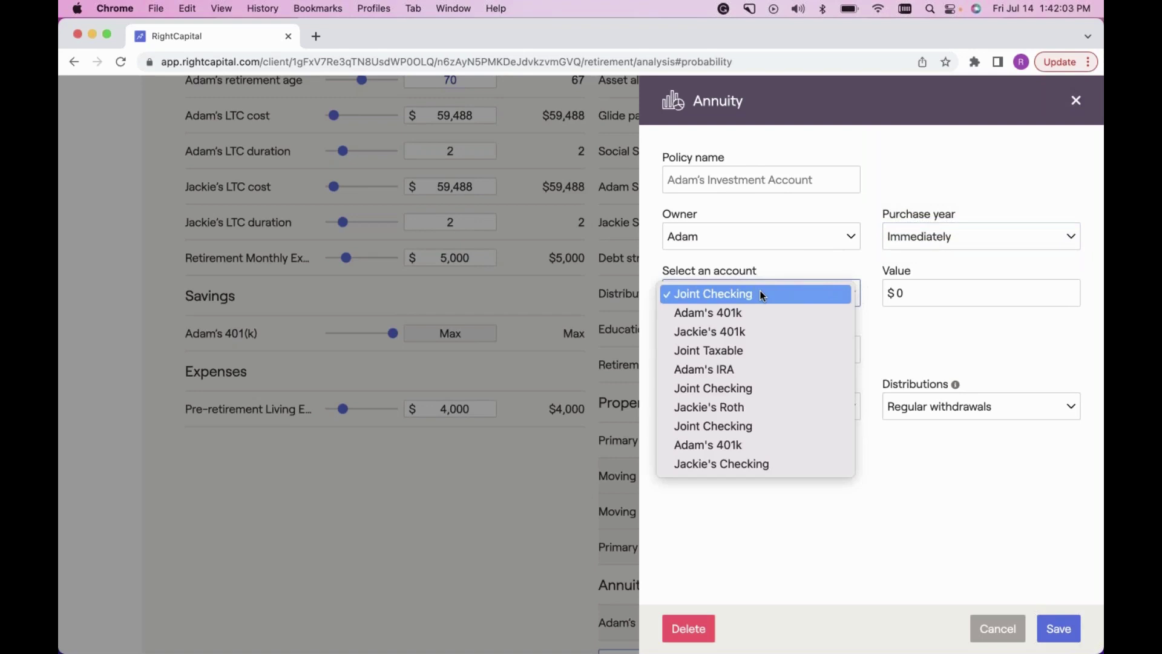
pyautogui.click(754, 311)
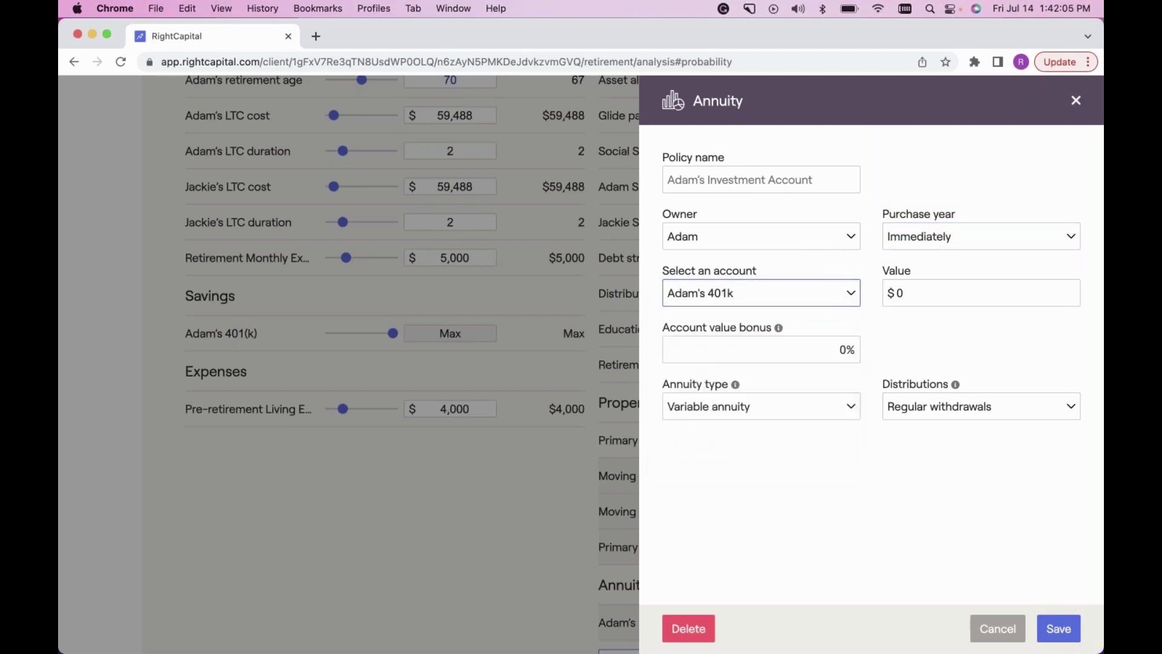
pyautogui.press('Tab')
pyautogui.press('BackSpace')
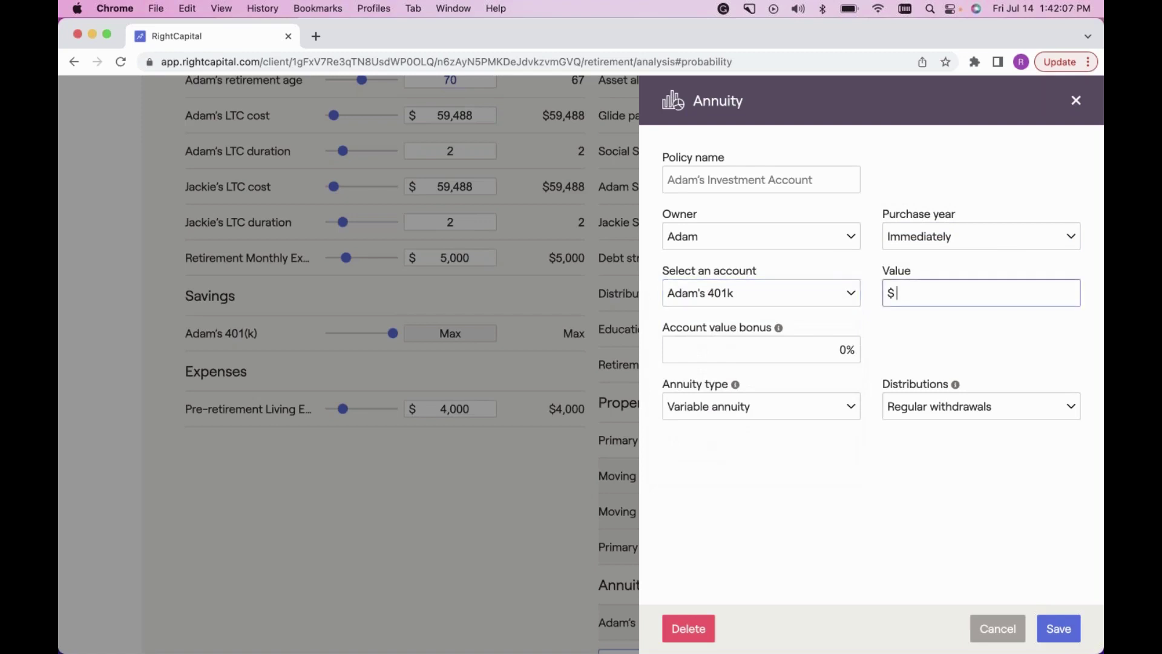
pyautogui.write('1500000')
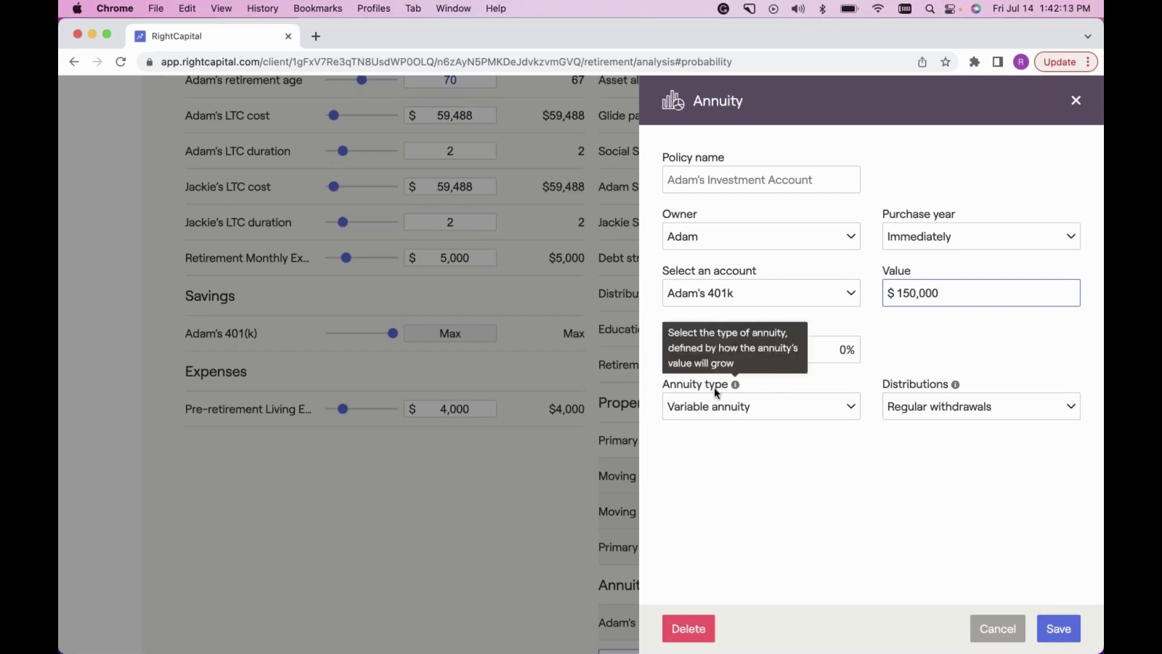
# - Try the Indexed annuity type with Lifetime income distributions in the annuity's details, then cancel the changes
pyautogui.click(744, 408)
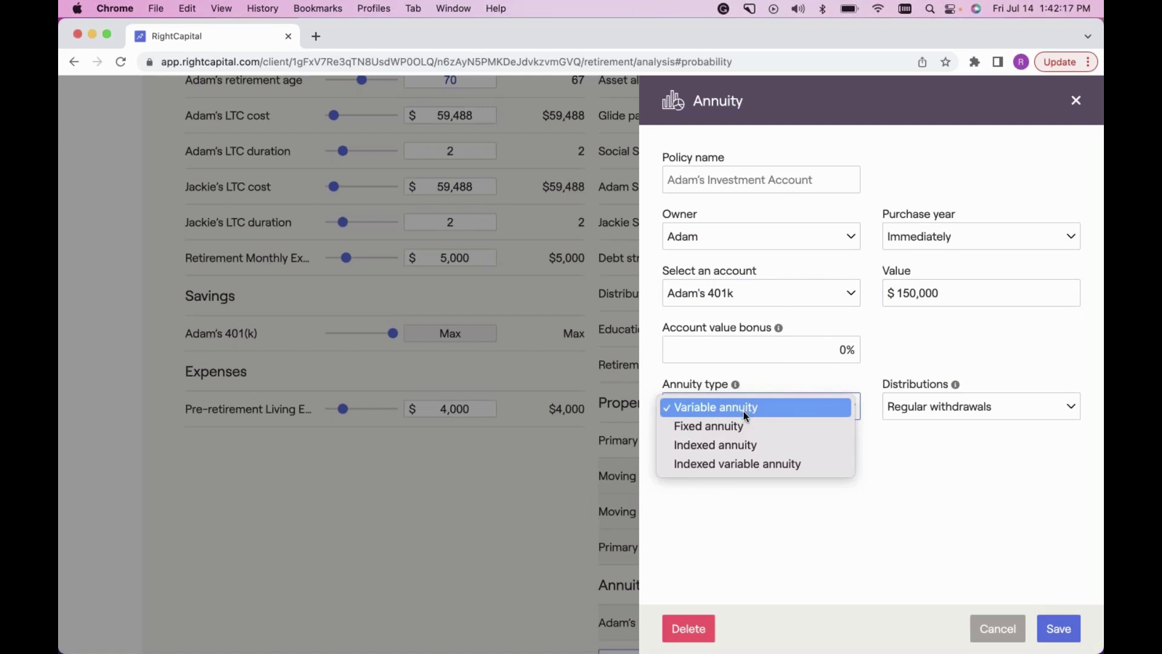
pyautogui.click(747, 446)
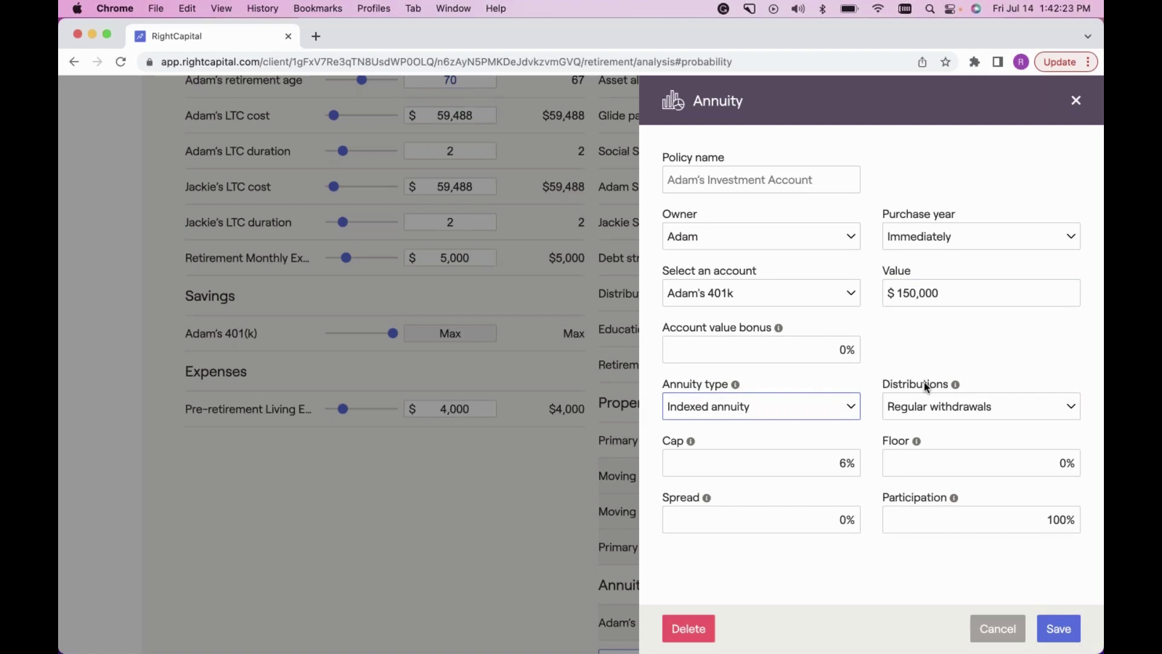
pyautogui.click(956, 409)
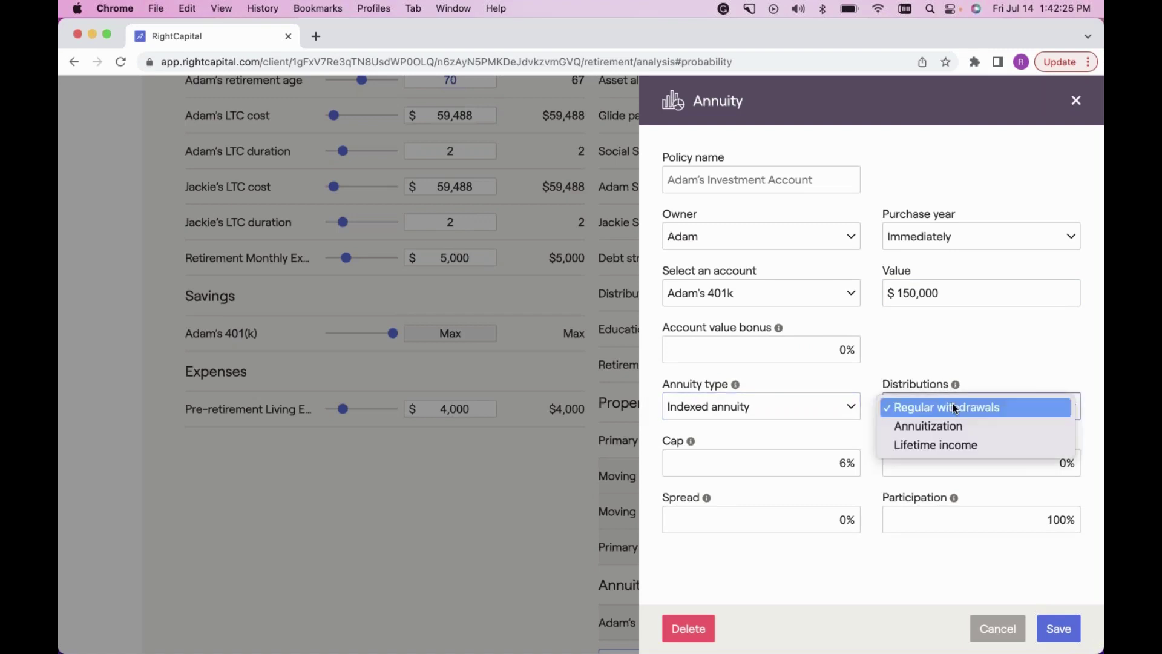
pyautogui.click(952, 445)
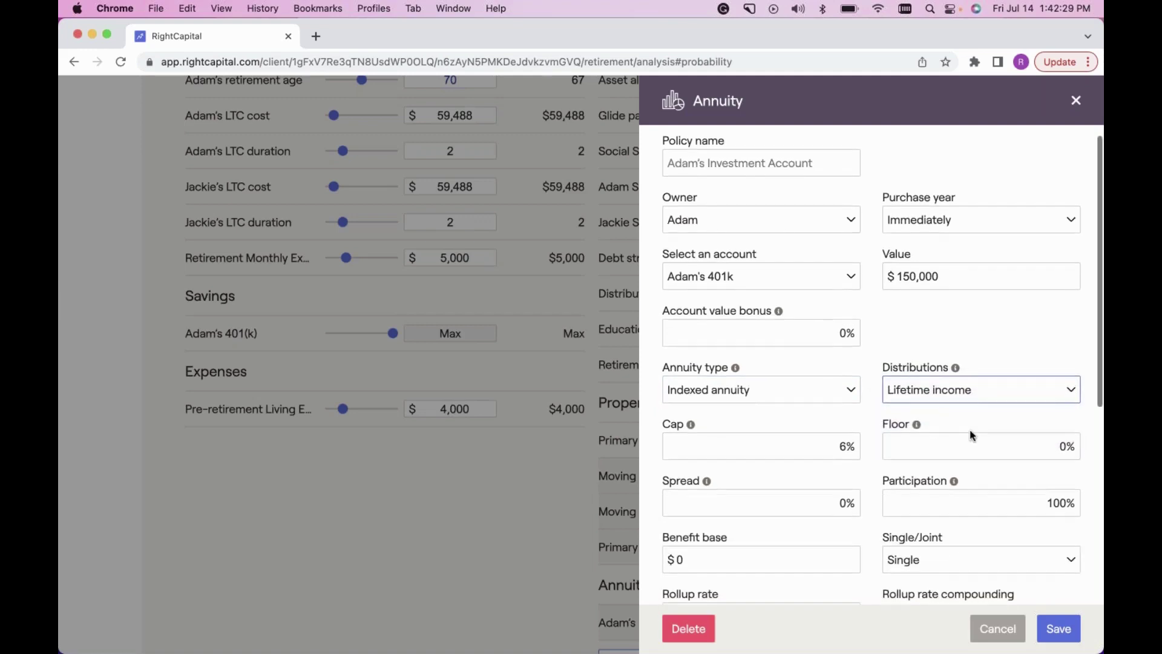
pyautogui.scroll(-1, 970, 430)
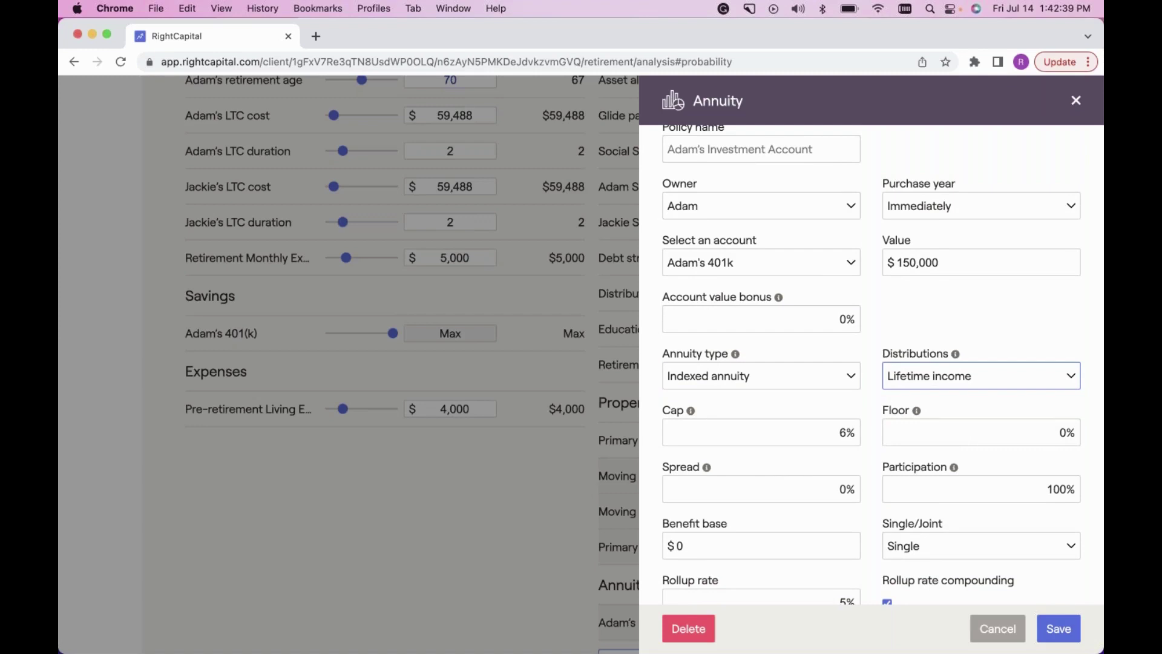
pyautogui.scroll(1, 991, 612)
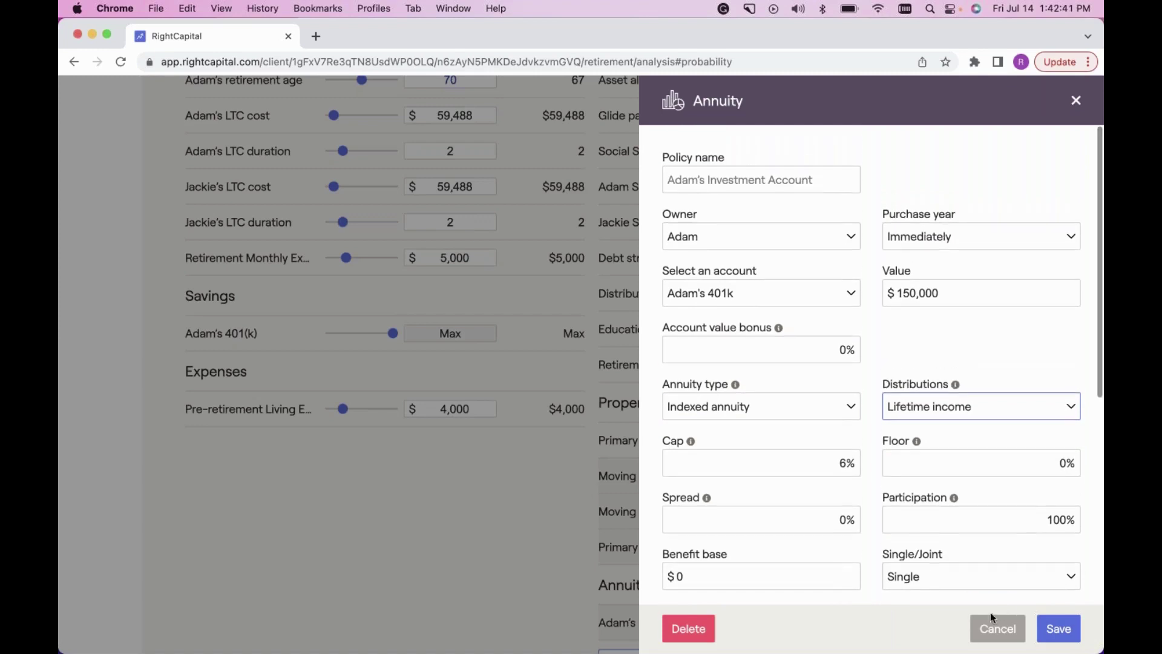
pyautogui.click(996, 629)
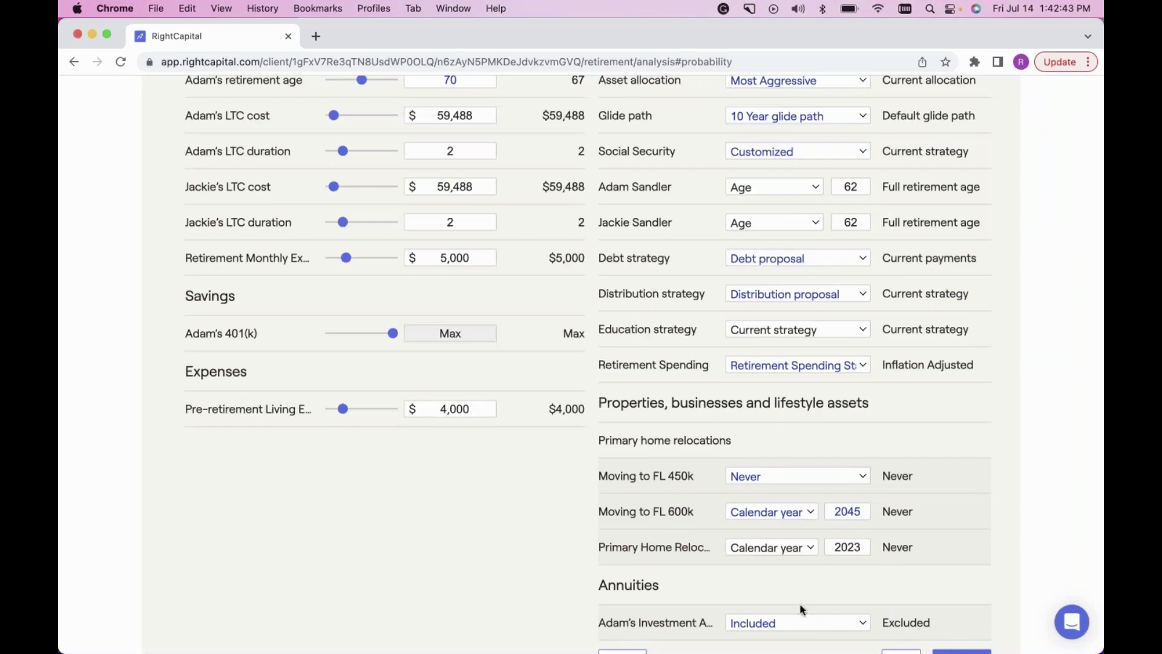
# - Add a new wedding goal named Test Wedding to the proposed plan's action items and save it
pyautogui.scroll(-3, 802, 608)
pyautogui.click(900, 584)
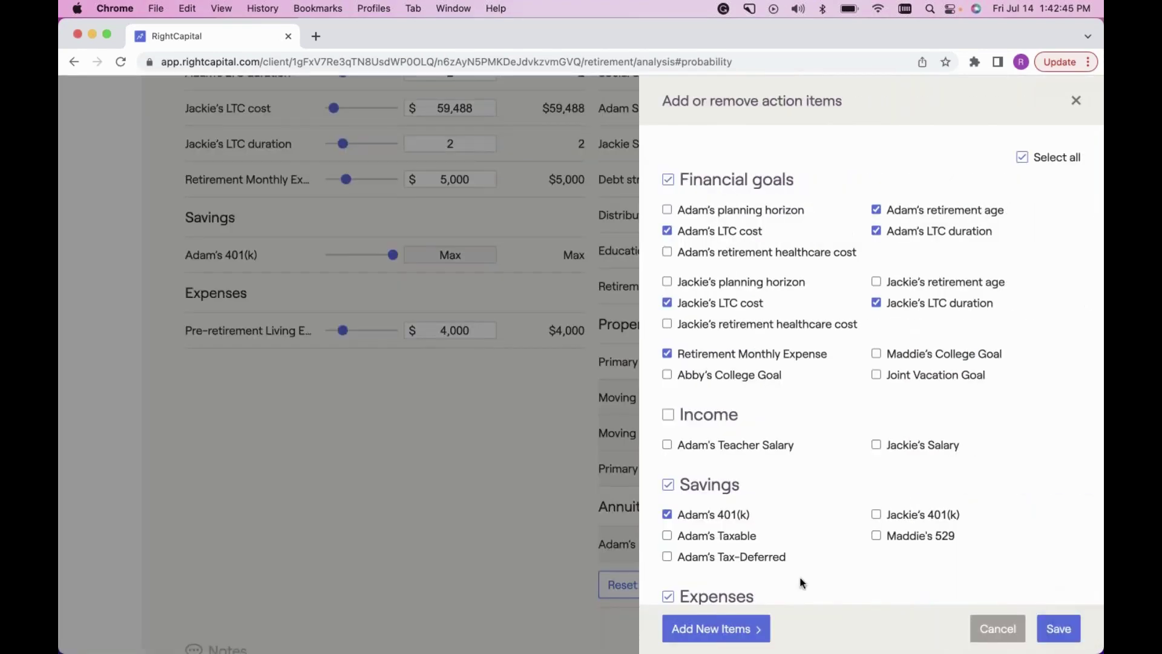
pyautogui.click(713, 633)
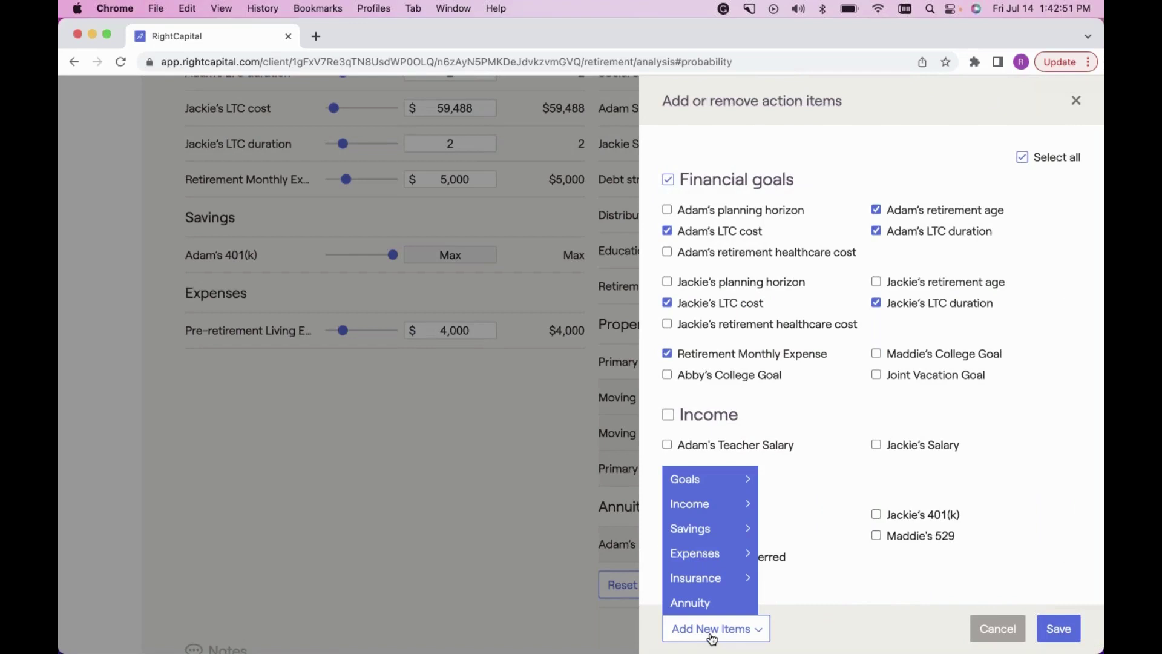
pyautogui.moveTo(712, 505)
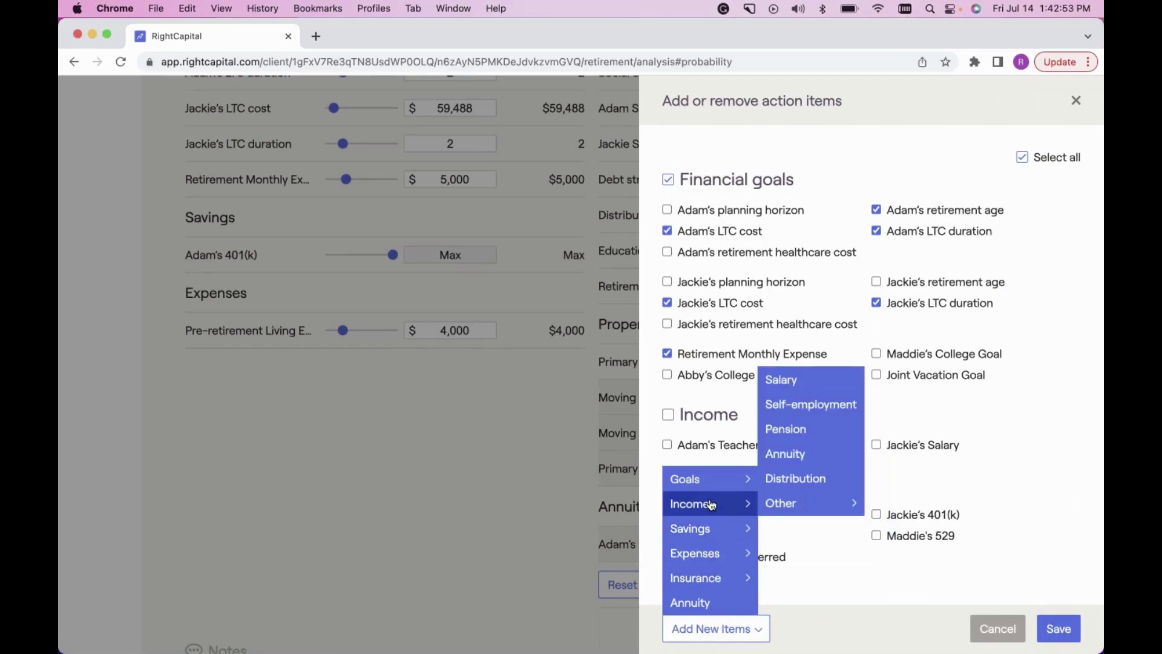
pyautogui.moveTo(707, 485)
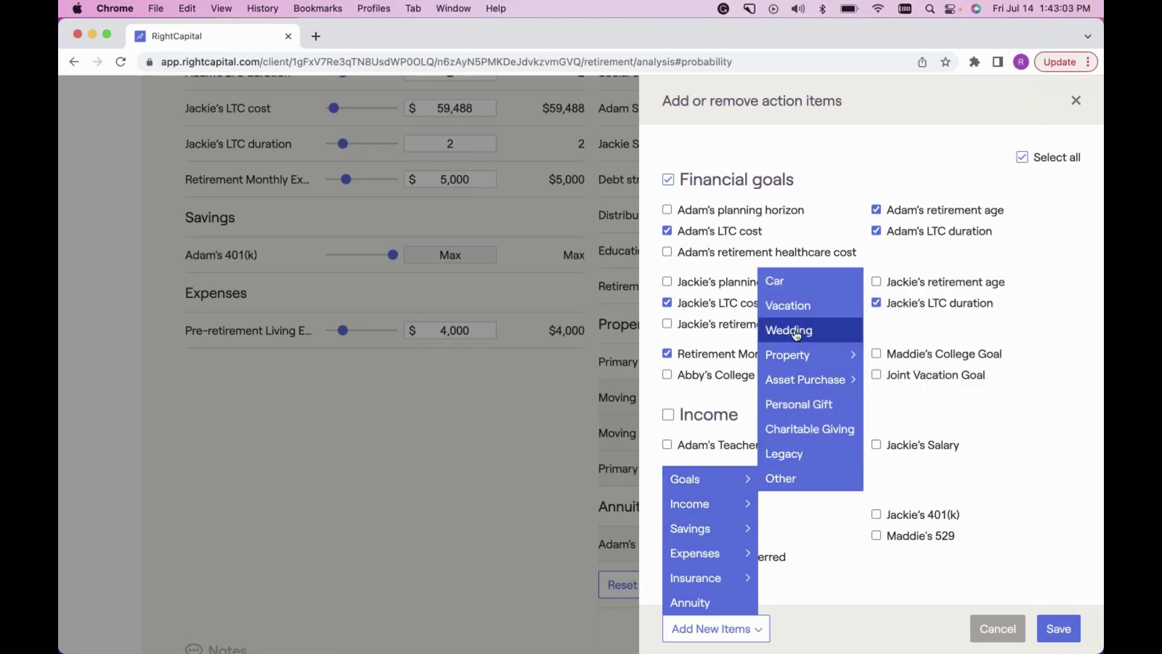
pyautogui.click(799, 332)
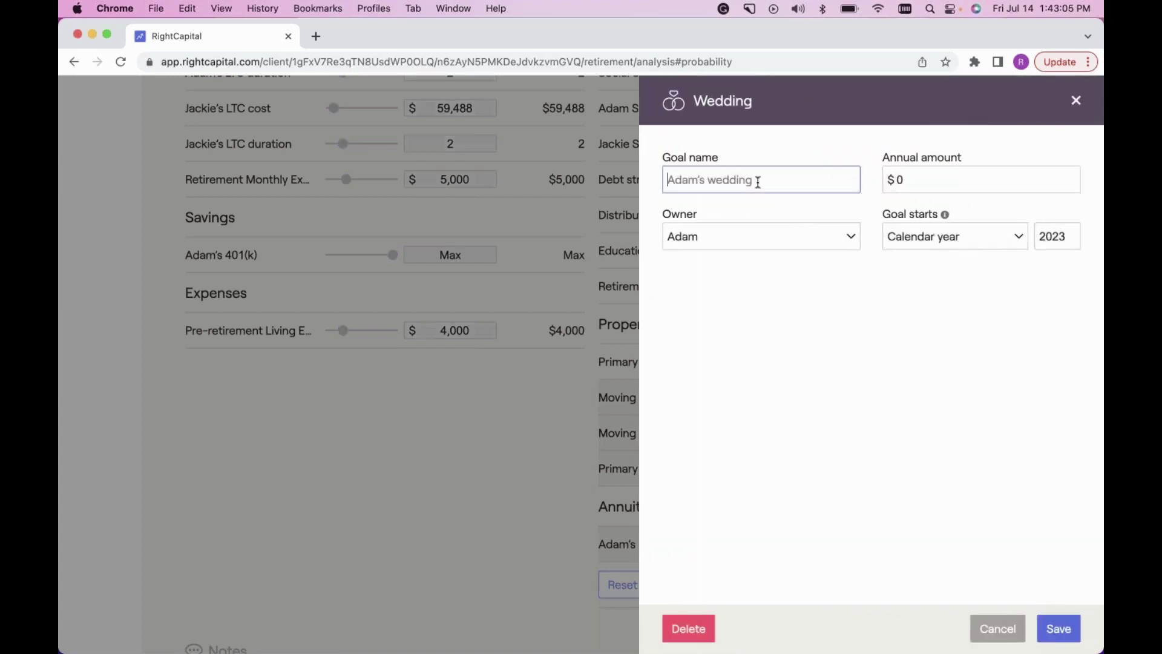
pyautogui.write('Test We')
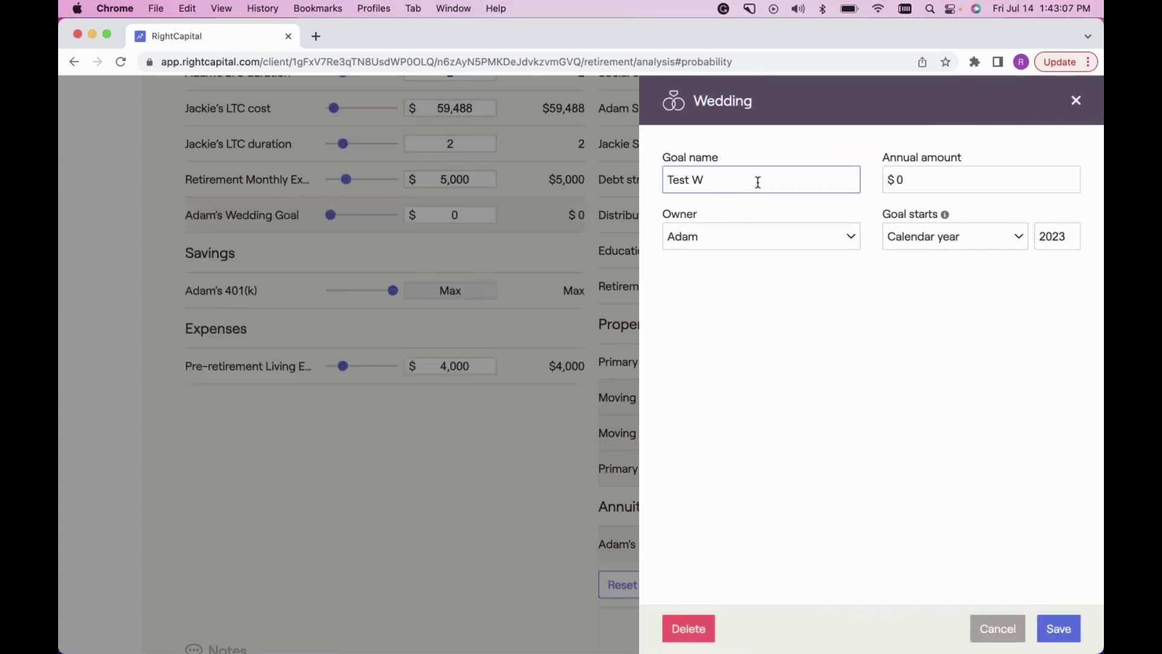
pyautogui.write('dding')
pyautogui.click(1059, 627)
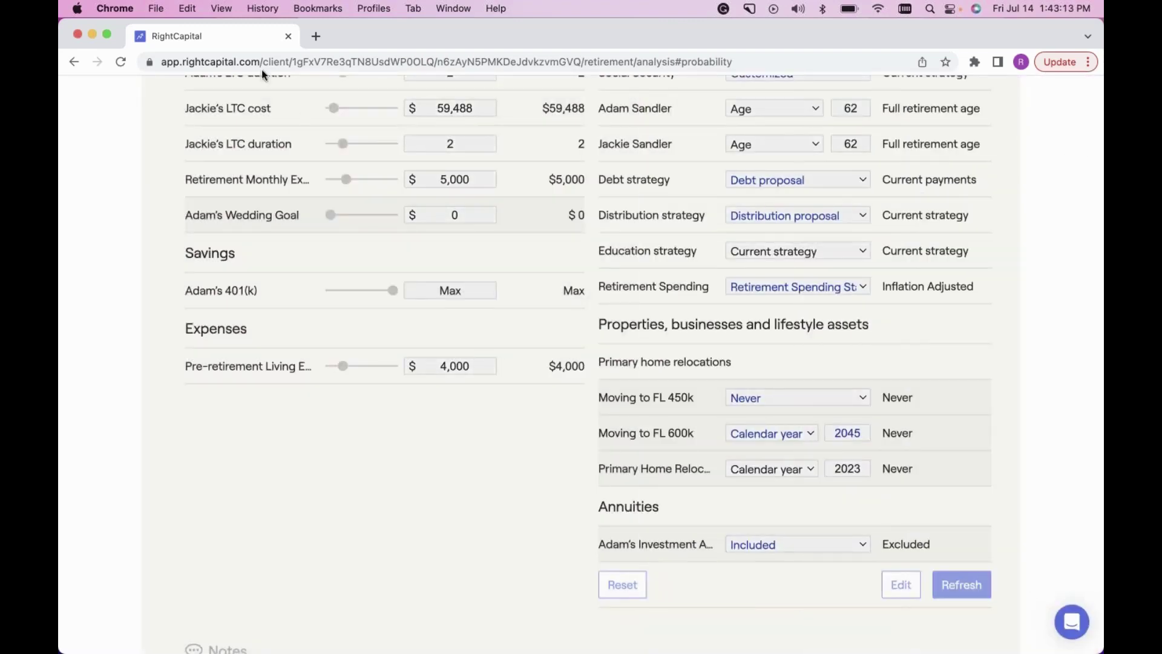
# - View the details of the Test Wedding goal and close them without changes
pyautogui.scroll(5, 459, 341)
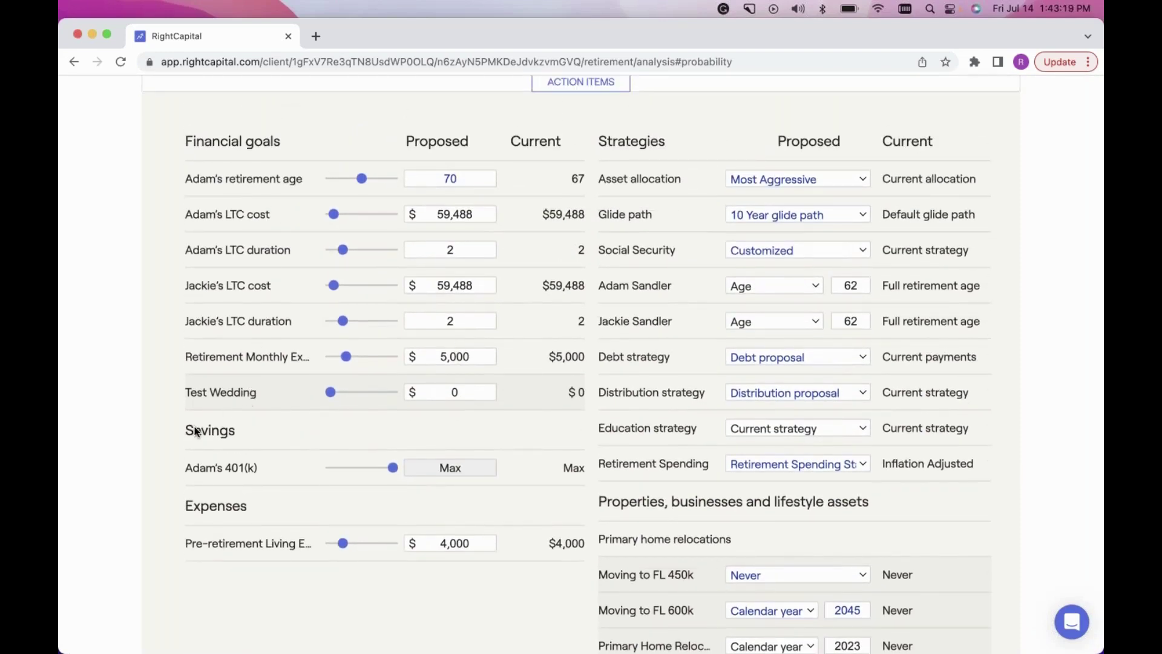
pyautogui.click(460, 392)
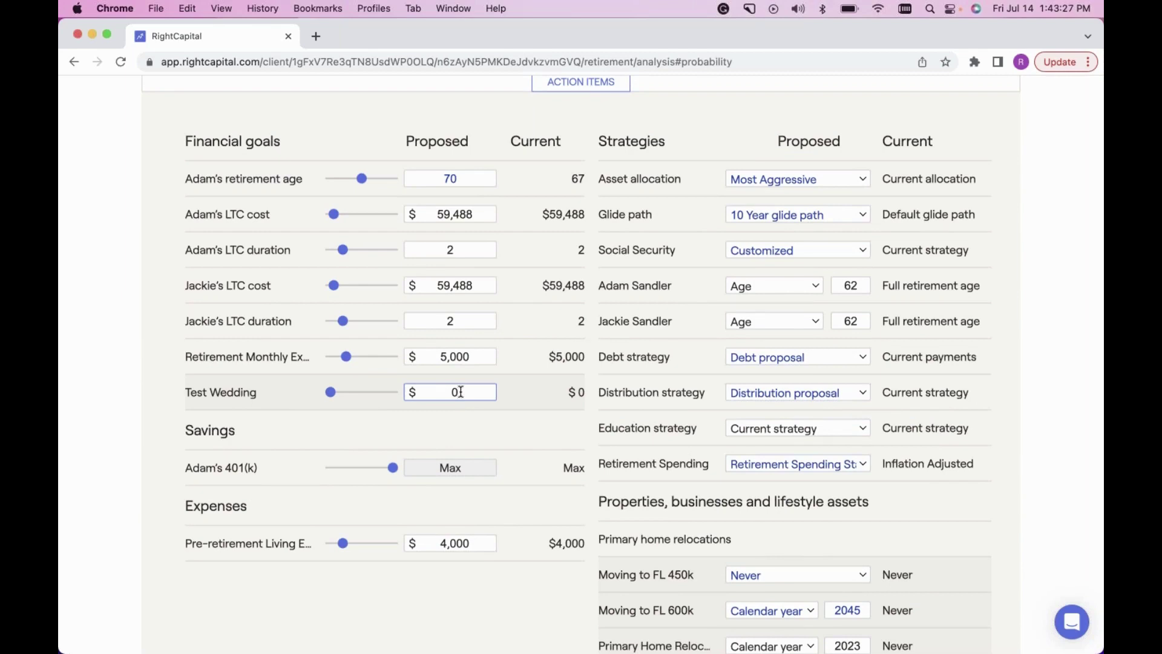
pyautogui.click(218, 394)
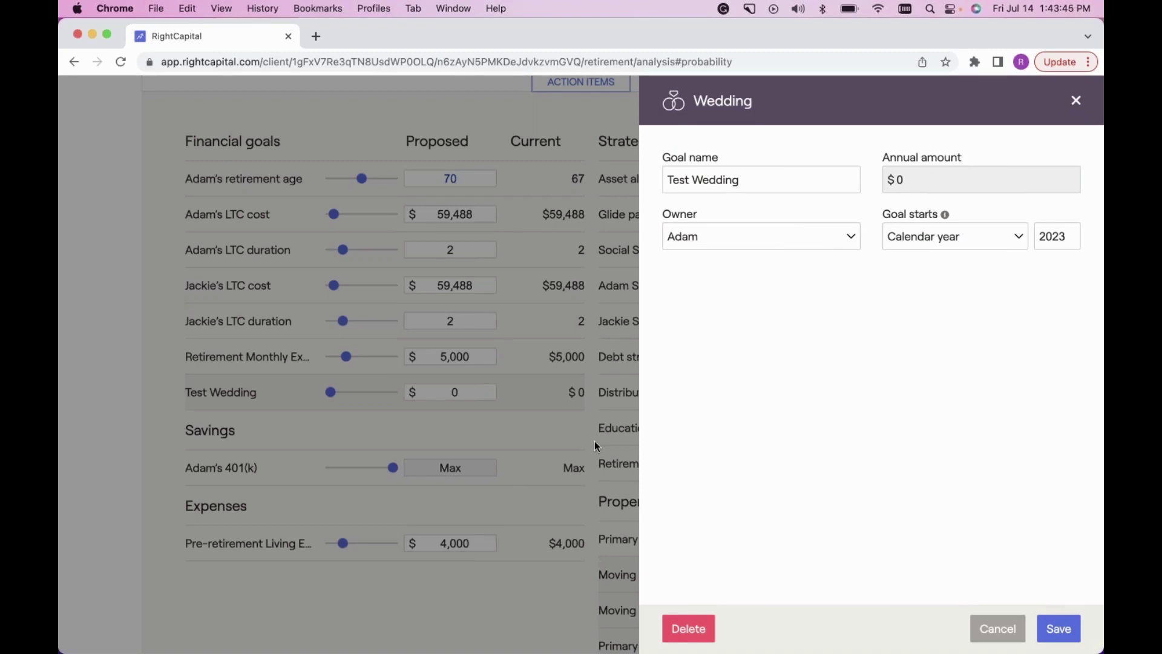
pyautogui.click(1077, 102)
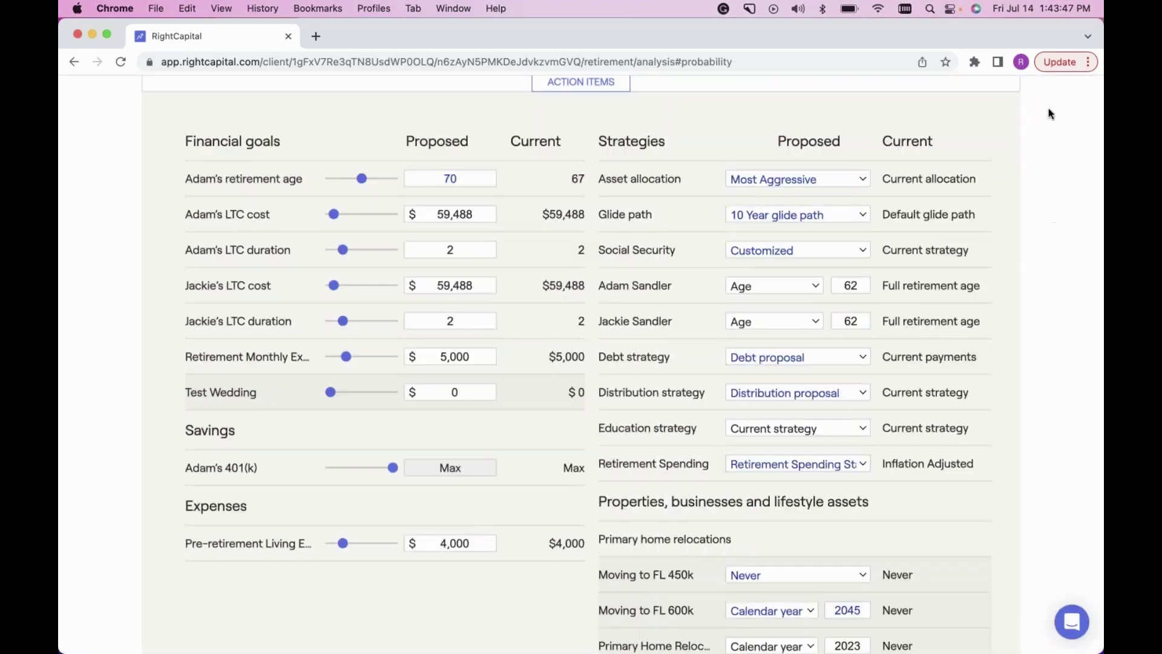
# - Review the proposed plan's action items and the probability of success of the proposed and current plans
pyautogui.scroll(-1, 624, 363)
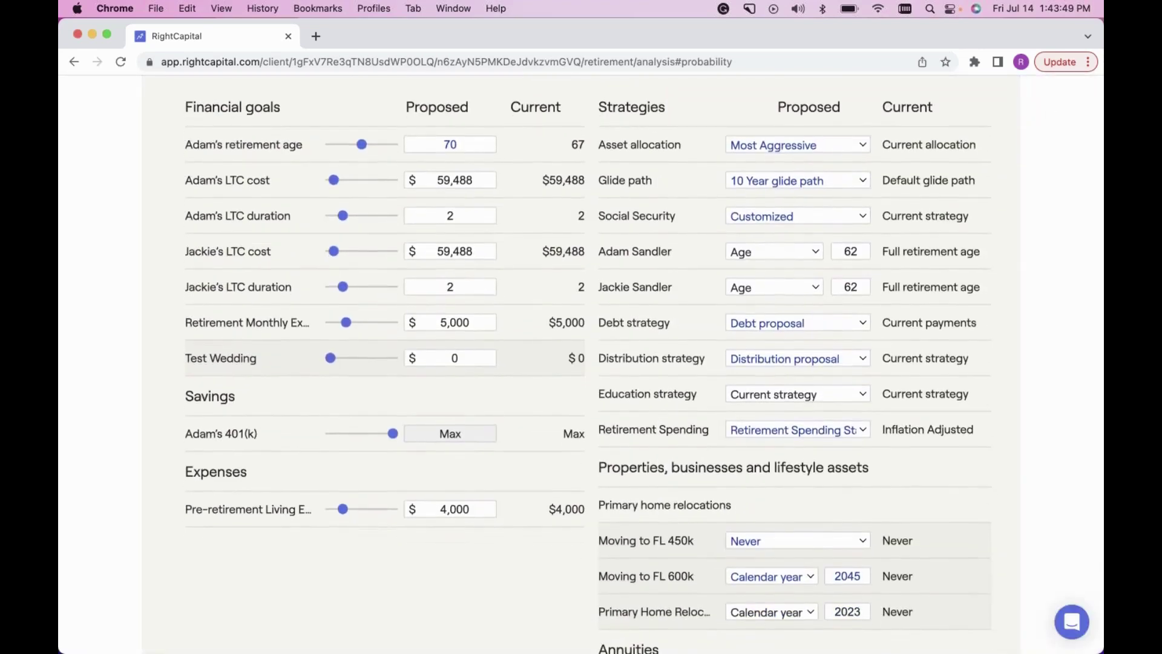
pyautogui.scroll(-4, 656, 398)
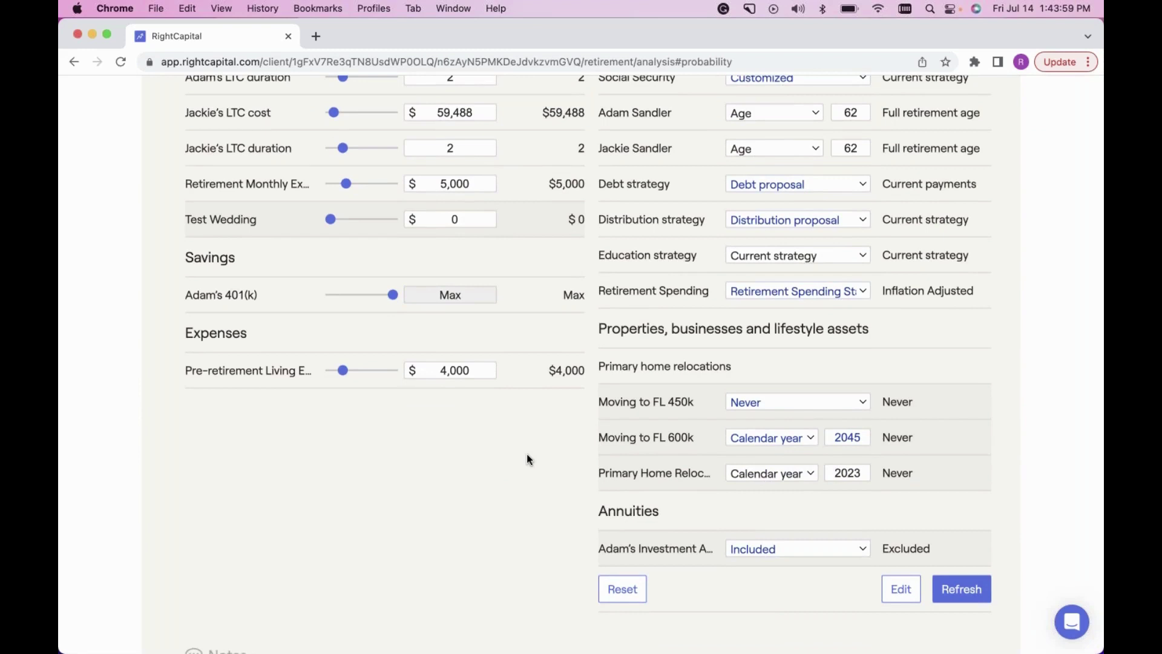
pyautogui.scroll(1, 527, 459)
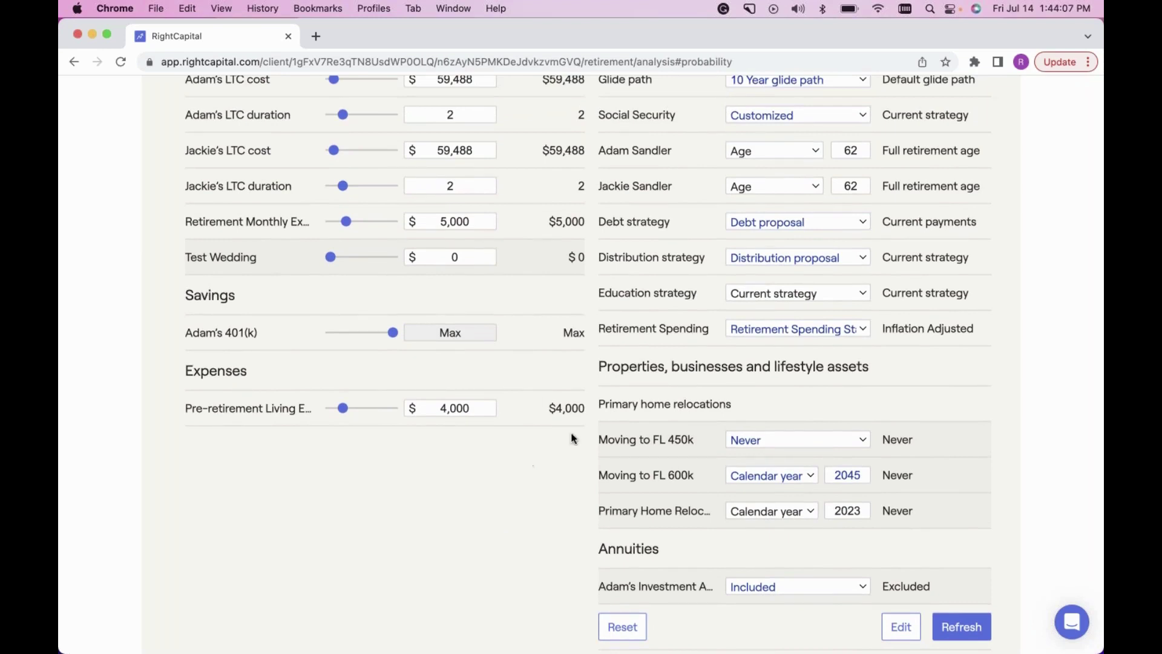
pyautogui.scroll(1, 590, 427)
pyautogui.scroll(5, 590, 428)
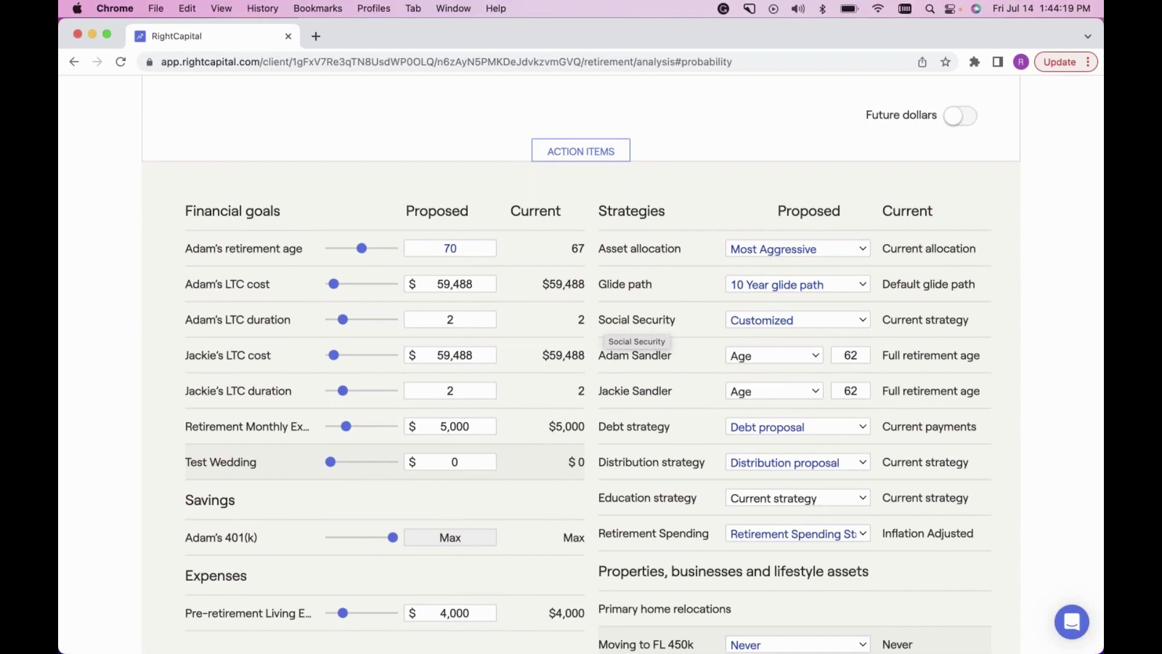
pyautogui.scroll(7, 637, 330)
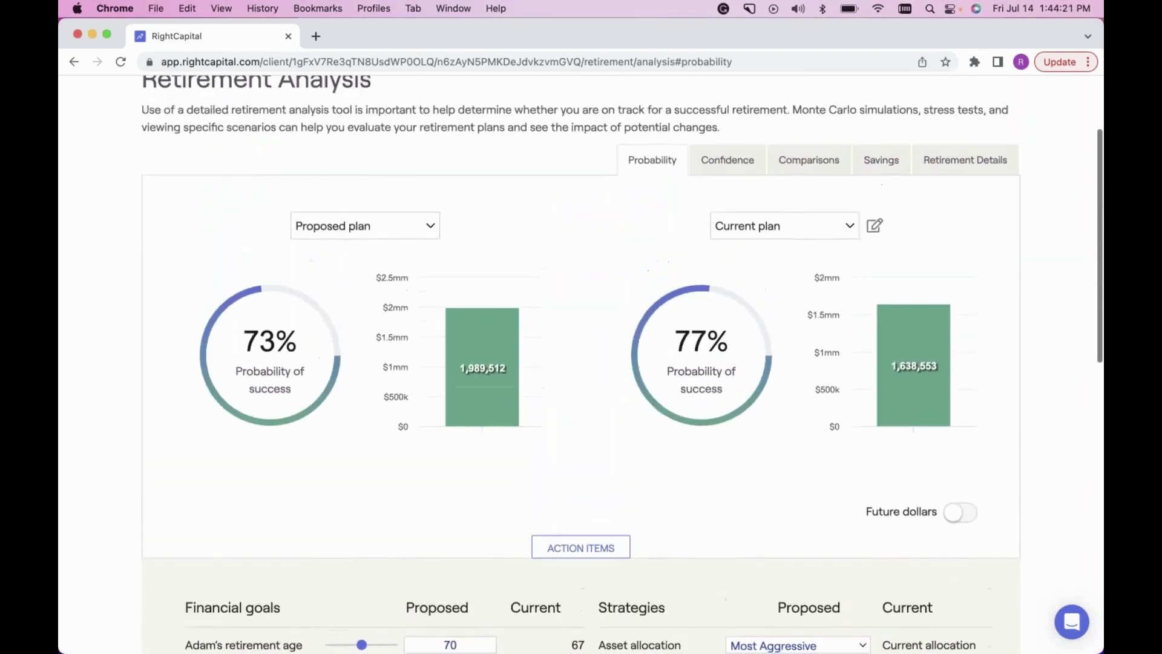
pyautogui.scroll(3, 581, 363)
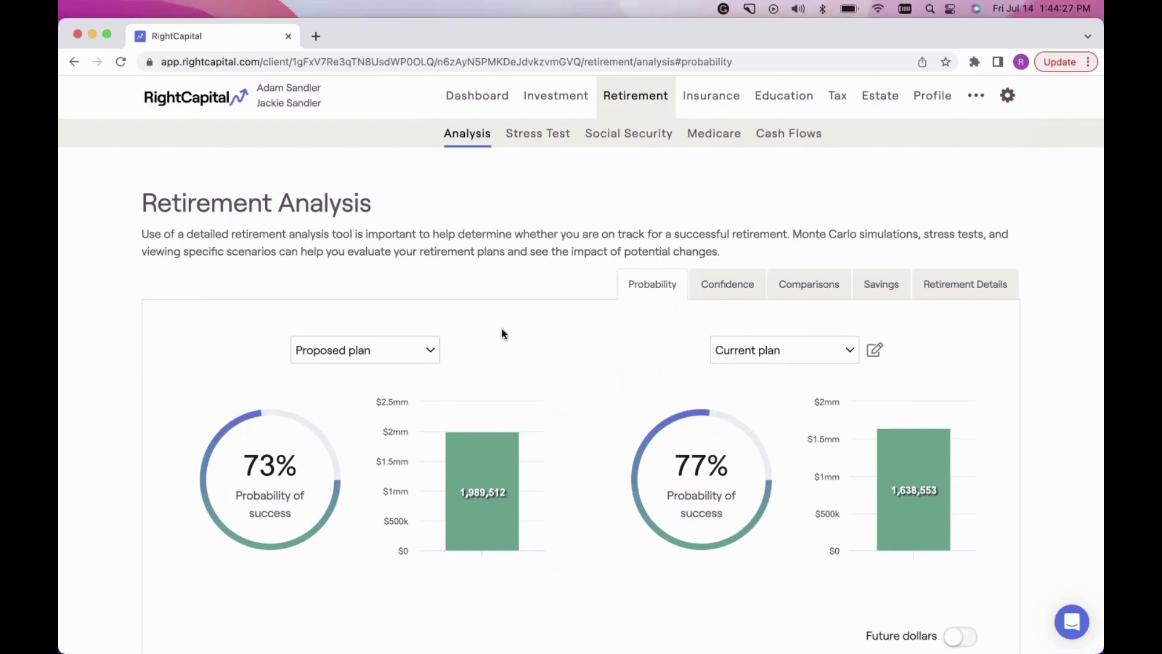
pyautogui.scroll(-2, 502, 328)
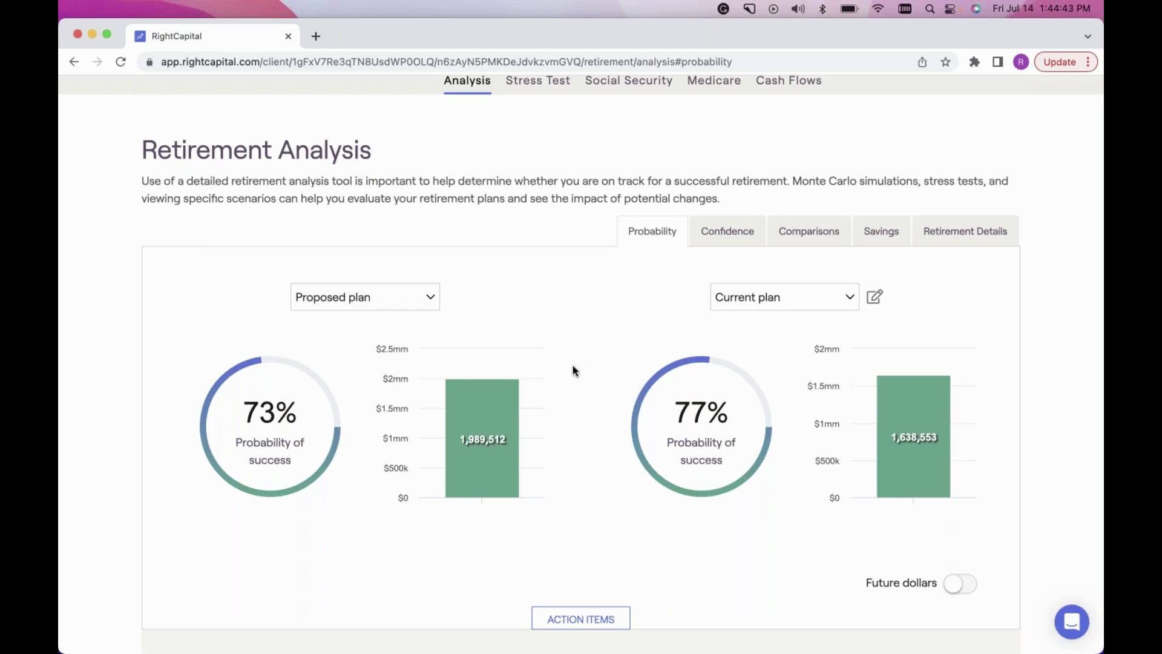
# - Compare the proposed and current plans by taxes and by net worth in the scenario analysis comparisons
pyautogui.click(823, 234)
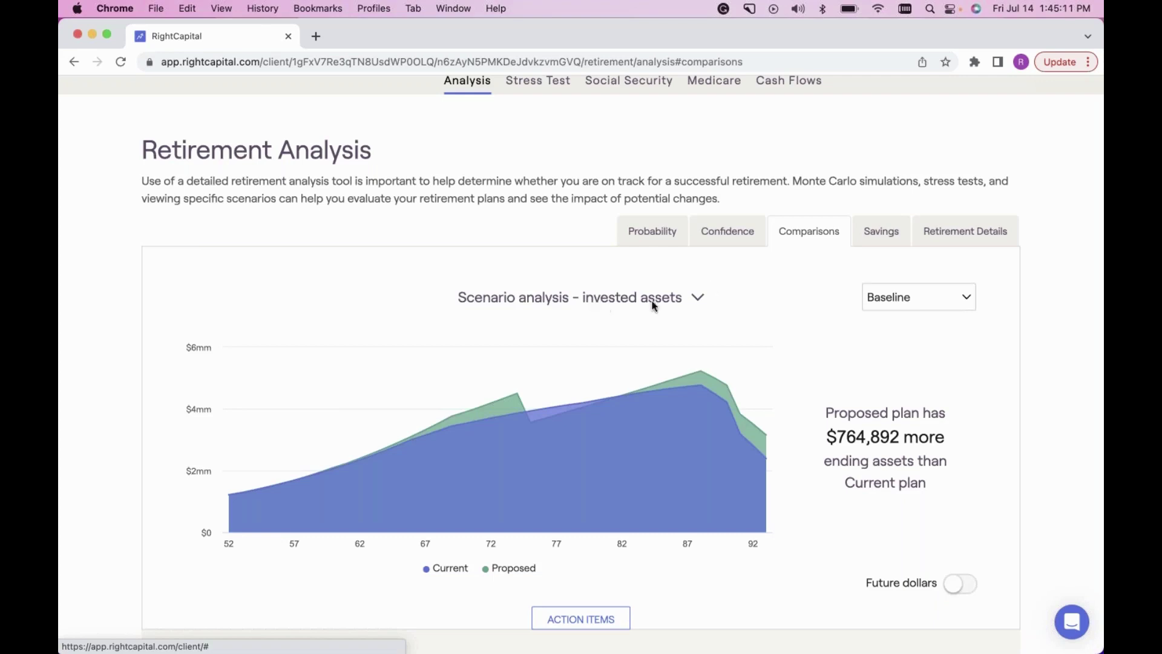
pyautogui.click(697, 299)
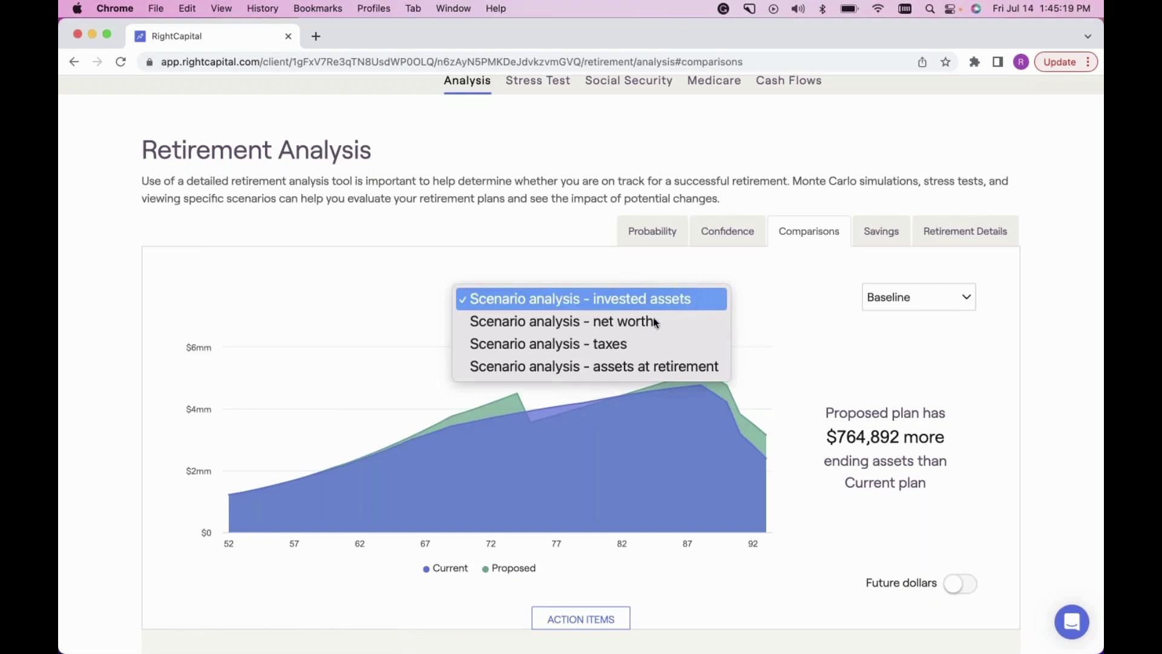
pyautogui.click(632, 344)
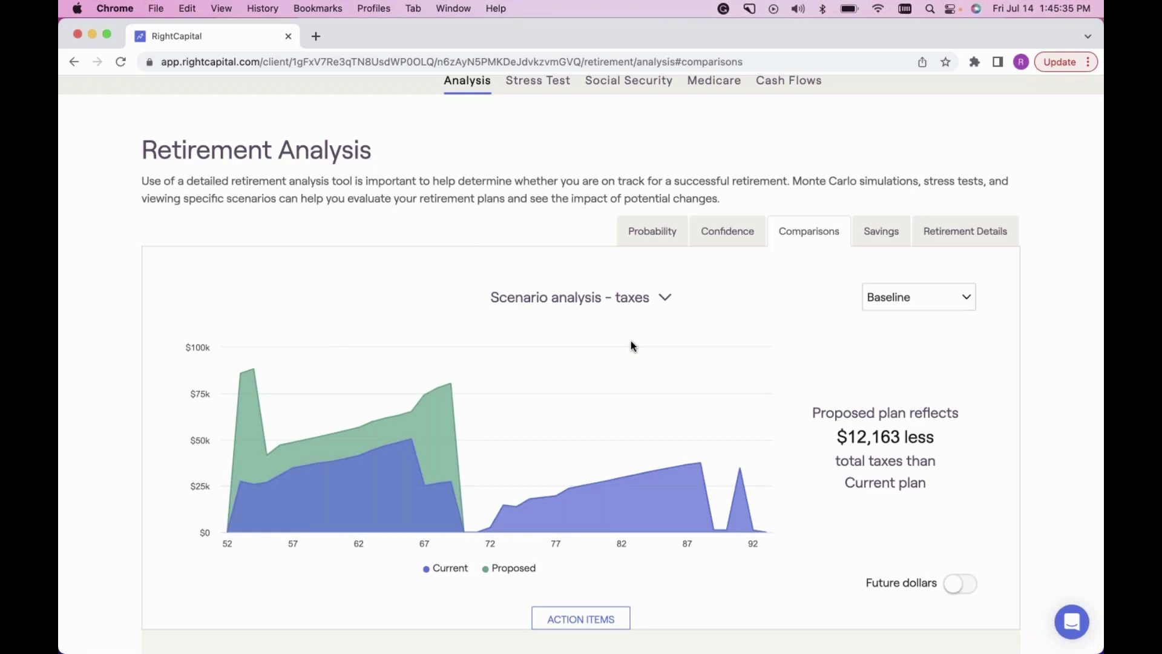
pyautogui.click(665, 298)
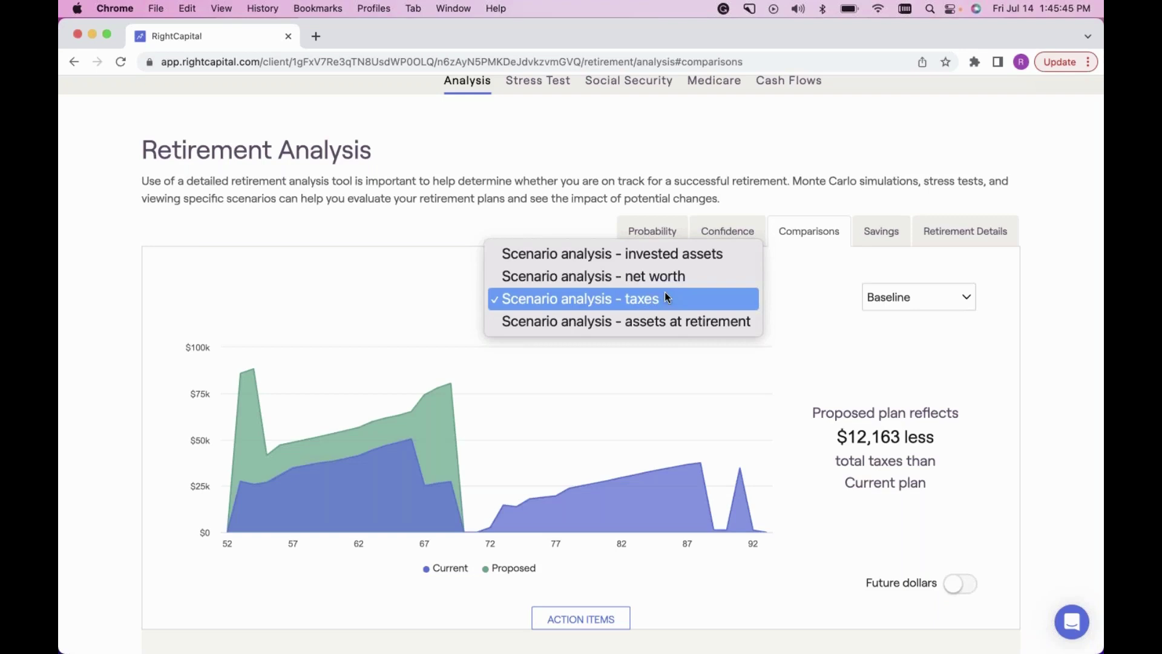
pyautogui.click(664, 280)
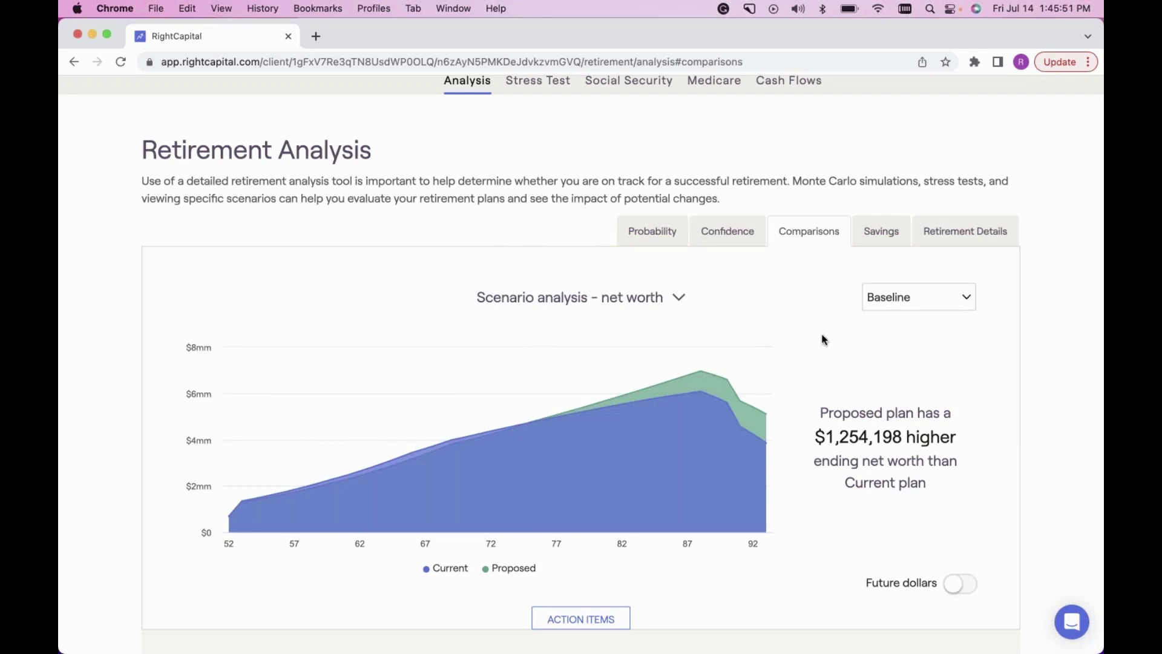
# - Compare both plans' net worth under the Flat 0% return and Bad decade followed by slow growth scenarios
pyautogui.click(928, 301)
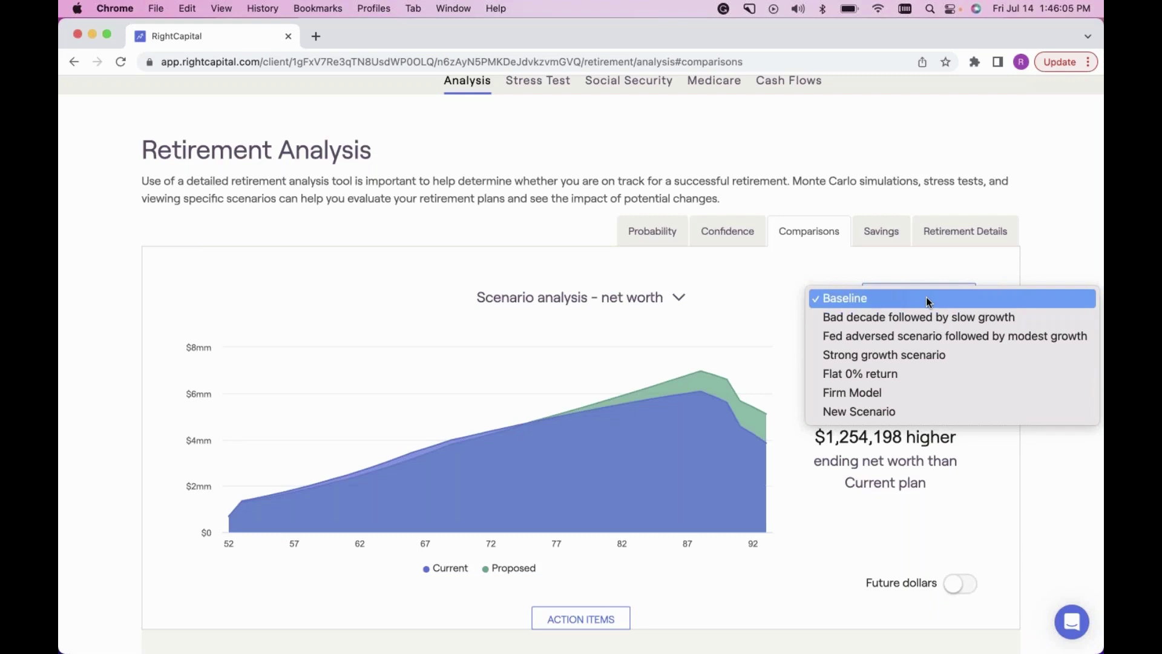
pyautogui.click(877, 372)
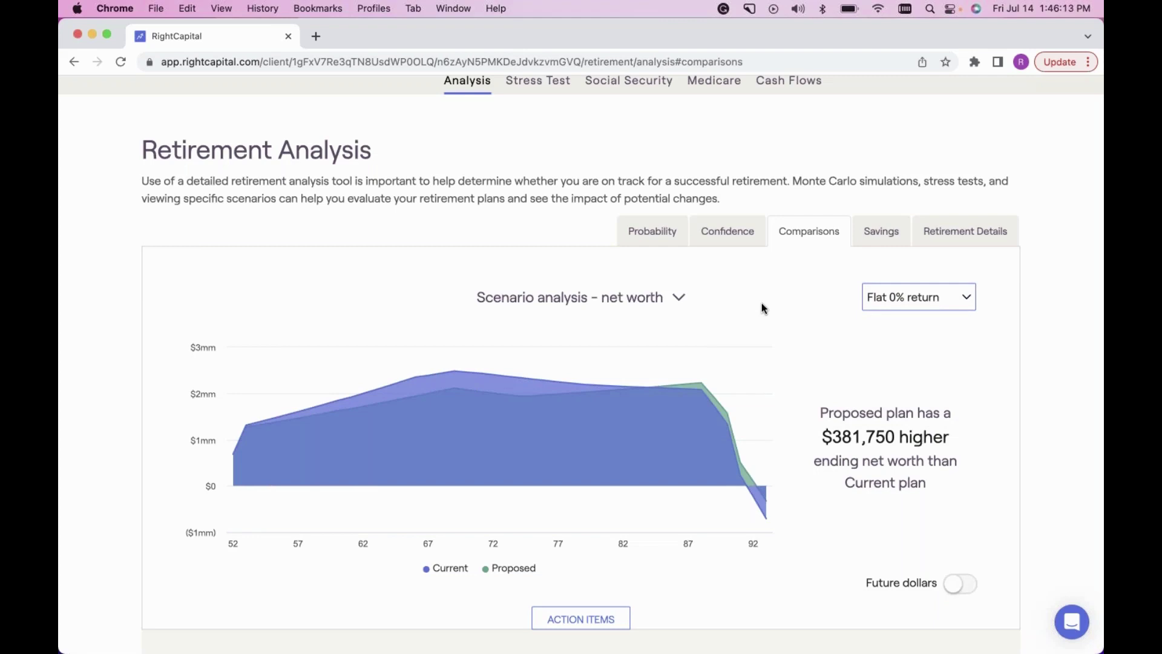
pyautogui.click(899, 305)
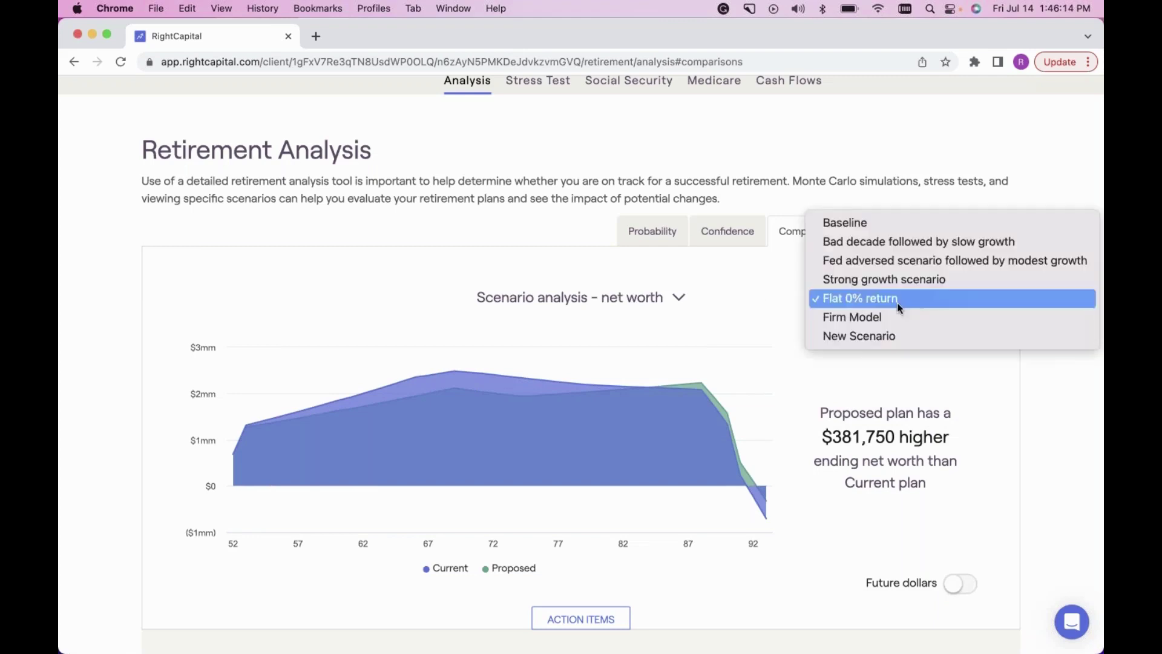
pyautogui.click(881, 242)
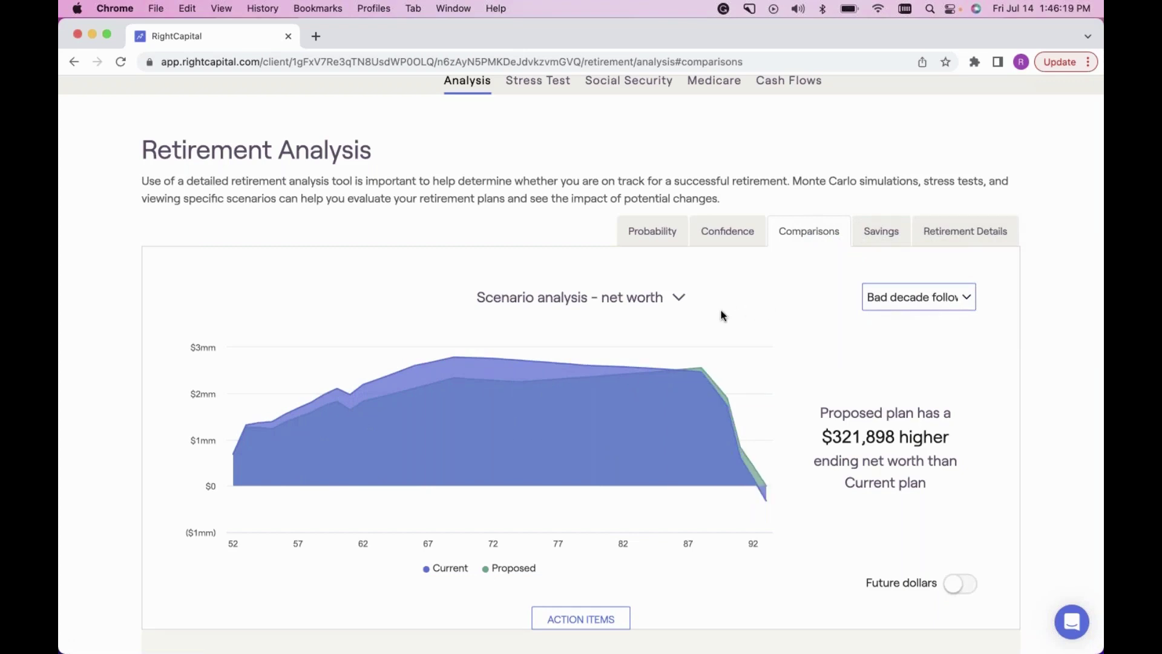
pyautogui.click(919, 304)
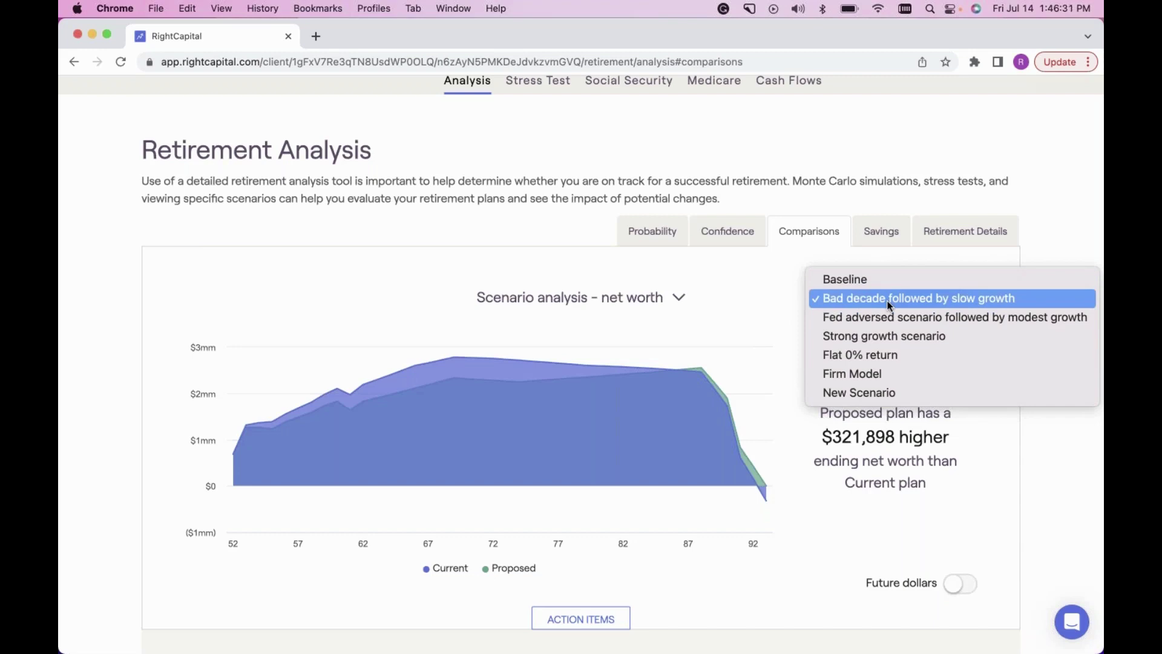
pyautogui.click(846, 259)
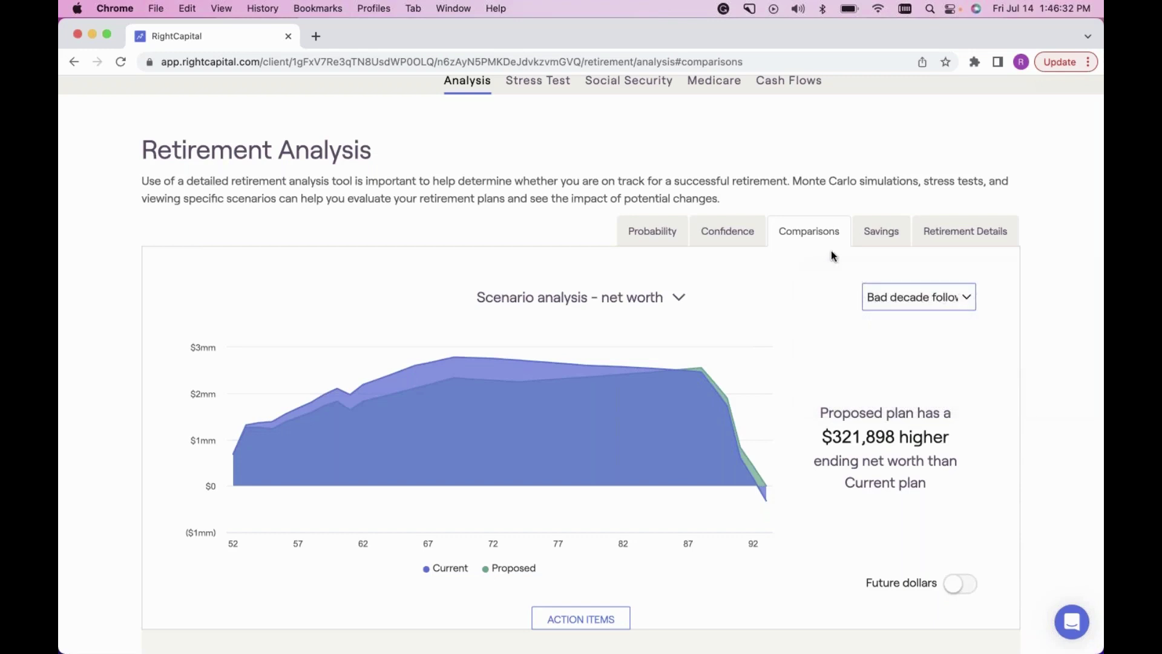
# - View the proposed plan's current year savings and its total savings and returns
pyautogui.click(877, 236)
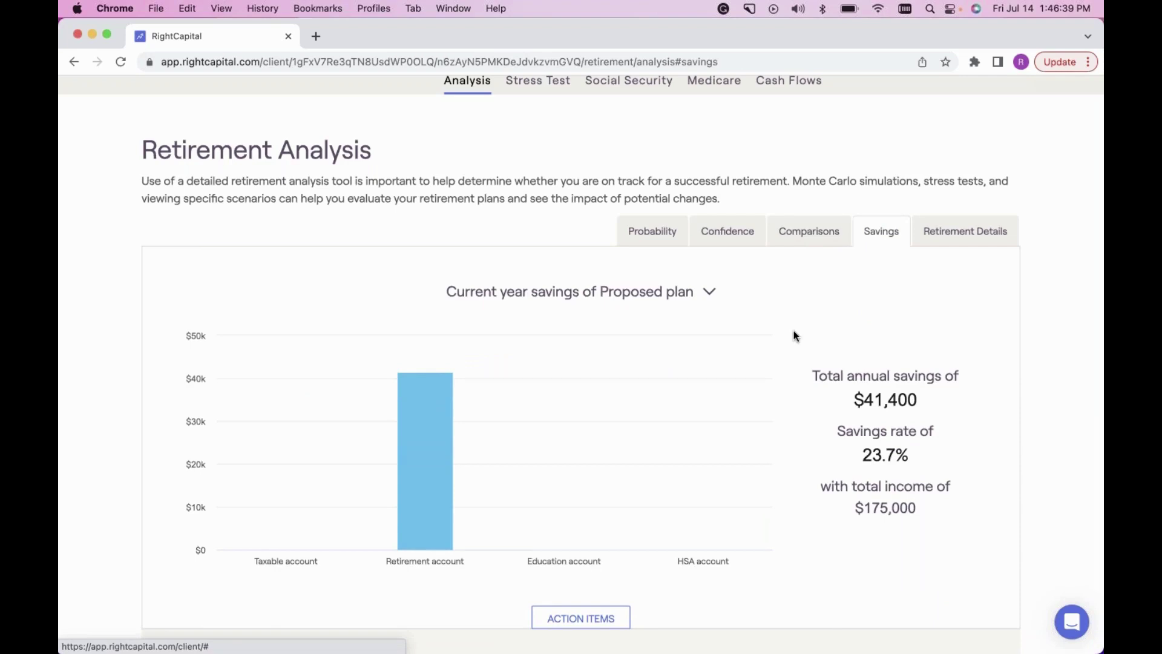
pyautogui.click(711, 293)
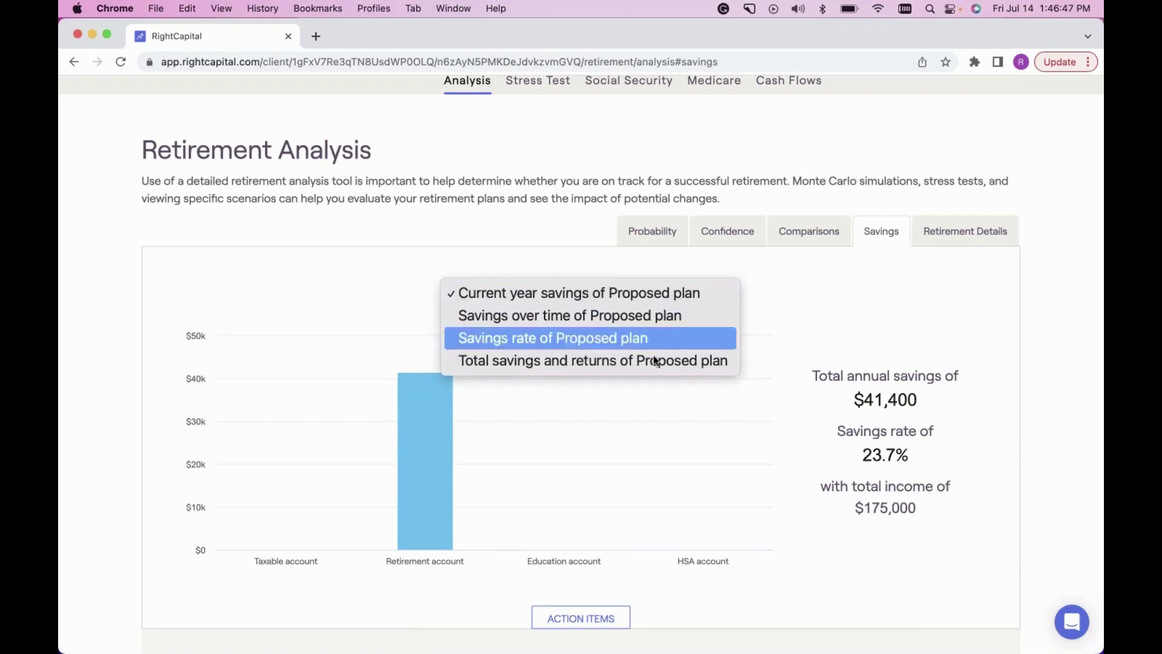
pyautogui.click(540, 361)
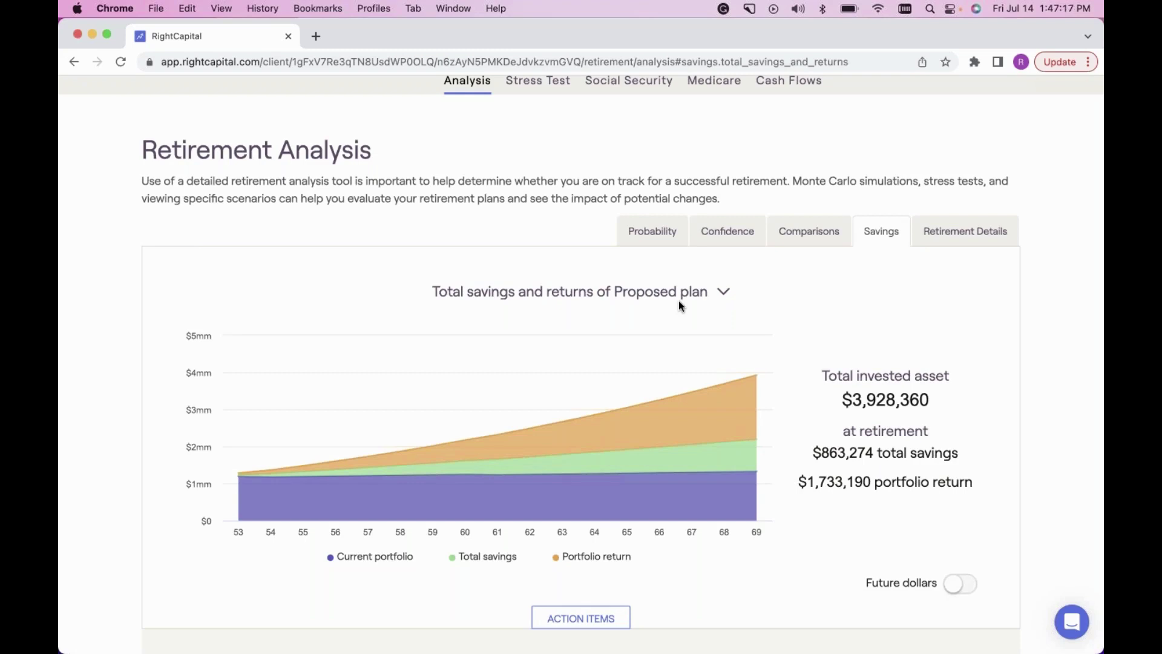
# - Review the proposed plan's retirement income sources, withdrawal rate and retirement spending under the Baseline scenario
pyautogui.click(965, 231)
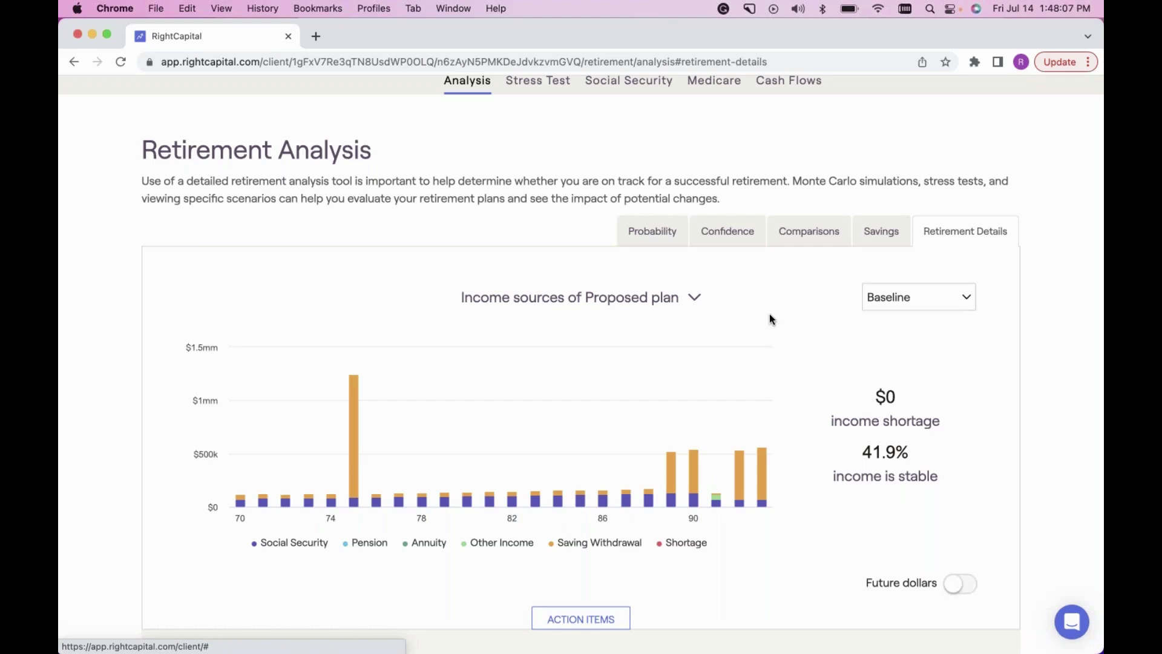
pyautogui.click(693, 298)
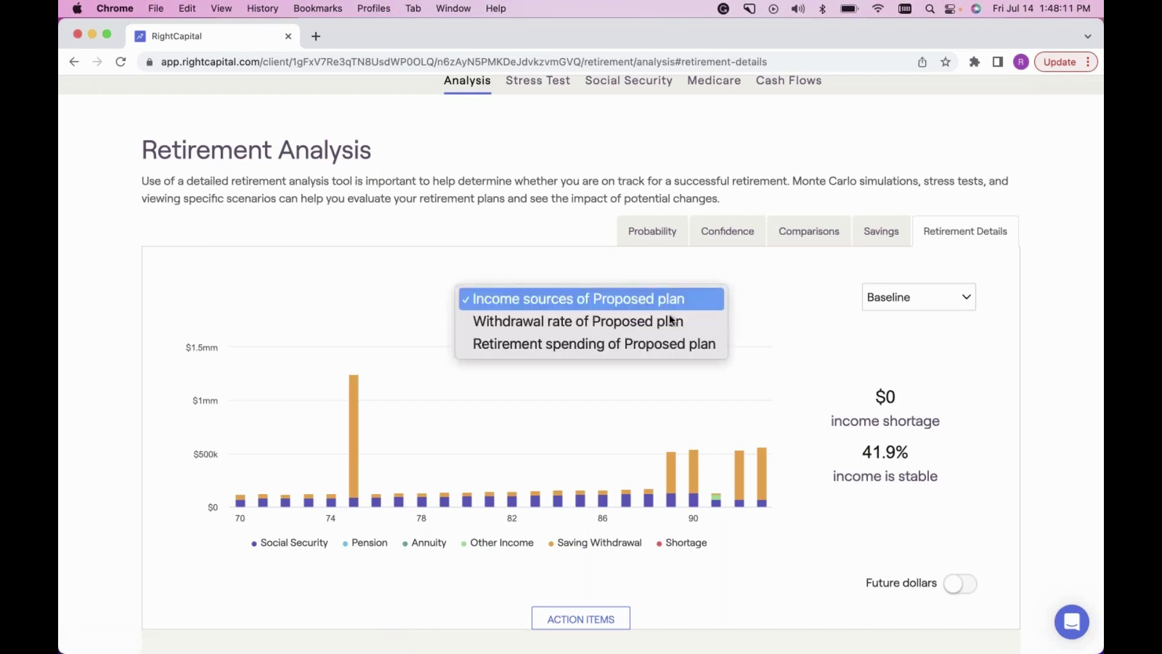
pyautogui.click(644, 318)
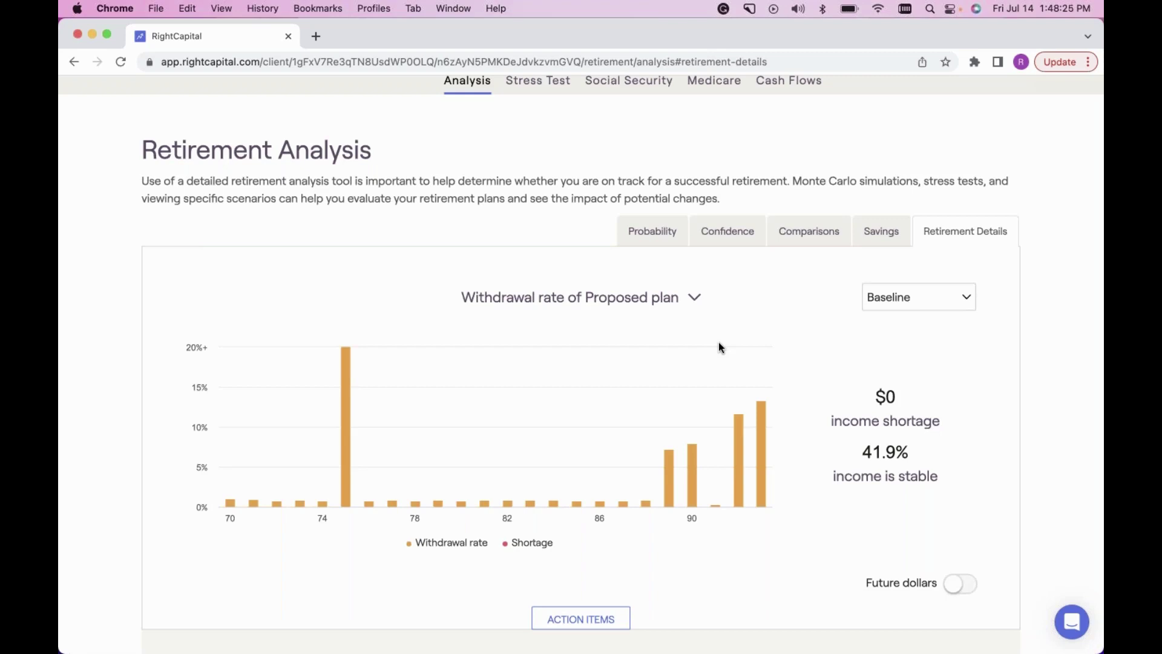
pyautogui.click(694, 298)
pyautogui.click(628, 319)
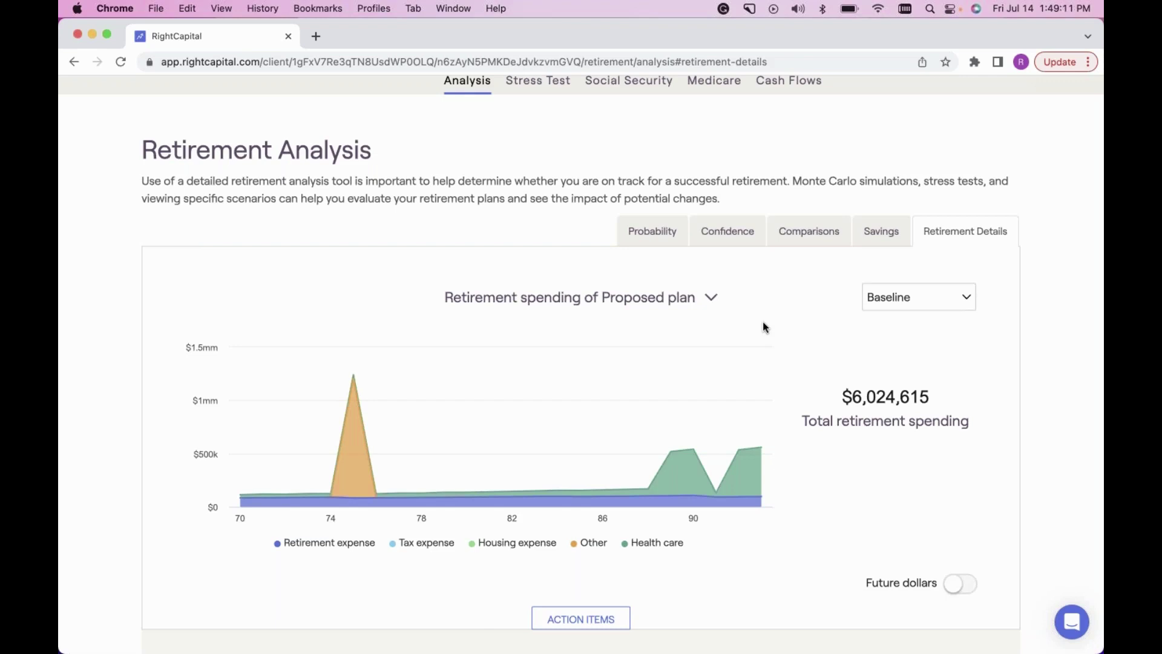
# - Go to the client's report builder and look through the available report templates, leaving the template at None
pyautogui.scroll(2, 763, 327)
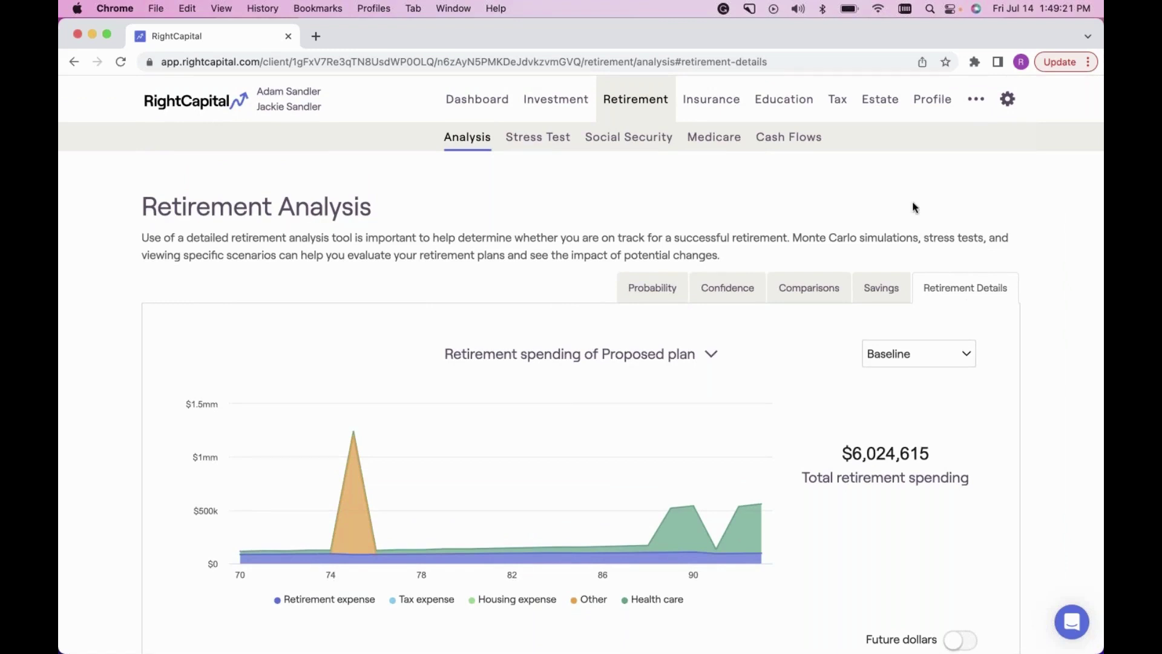
pyautogui.click(978, 103)
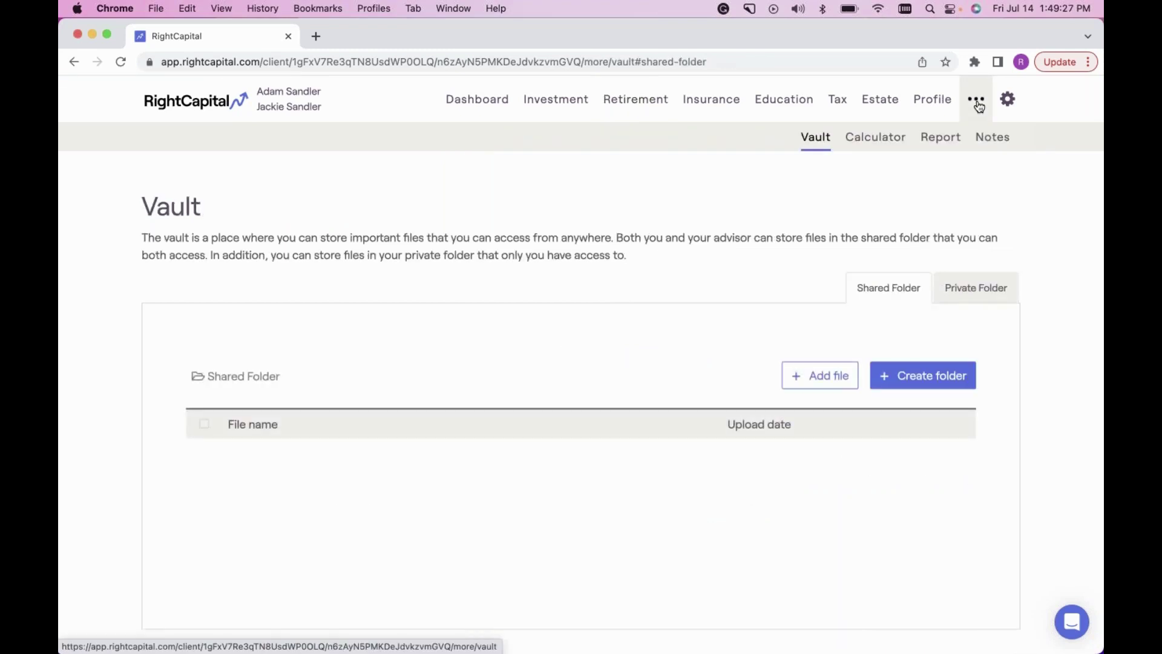
pyautogui.click(940, 138)
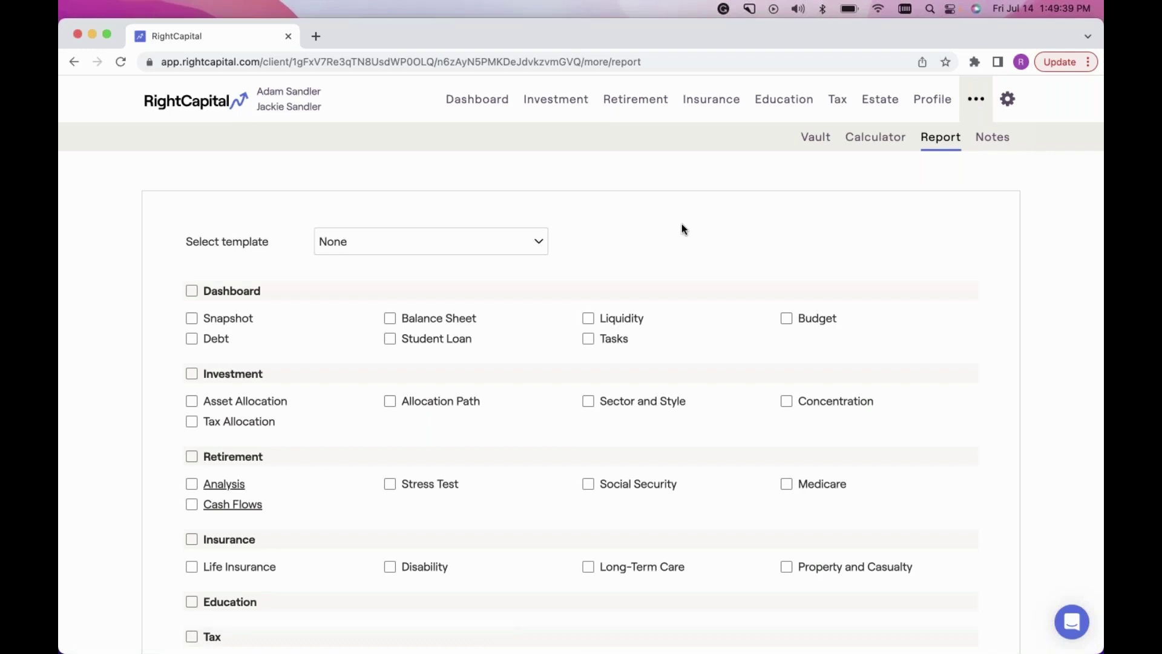
pyautogui.click(492, 244)
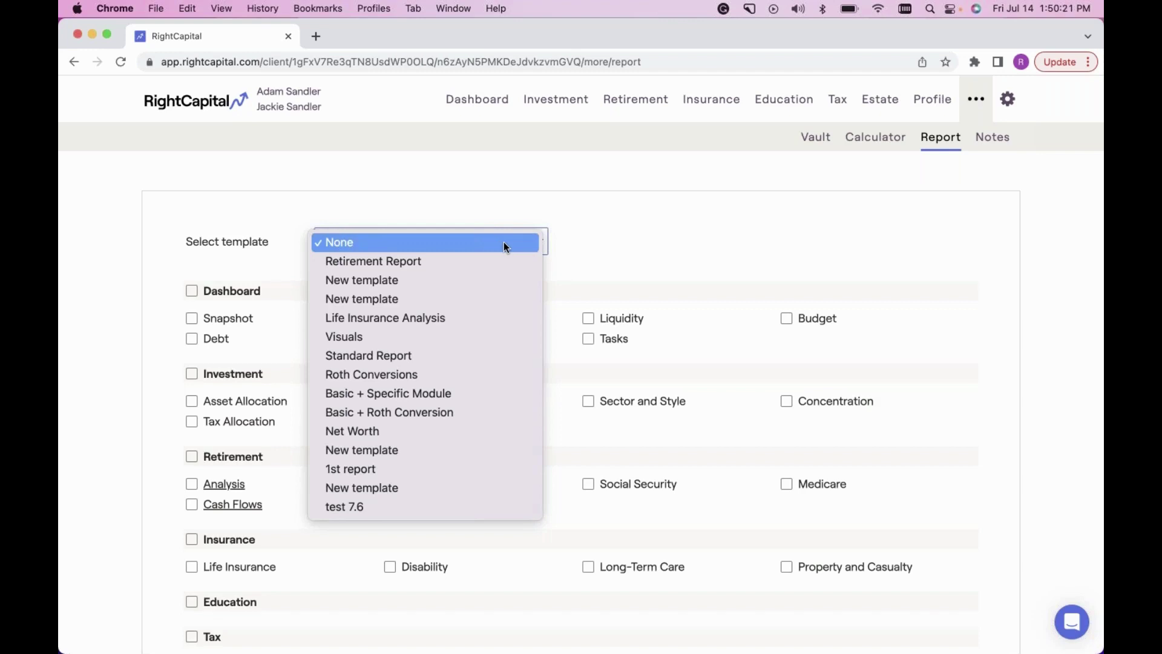
pyautogui.click(575, 238)
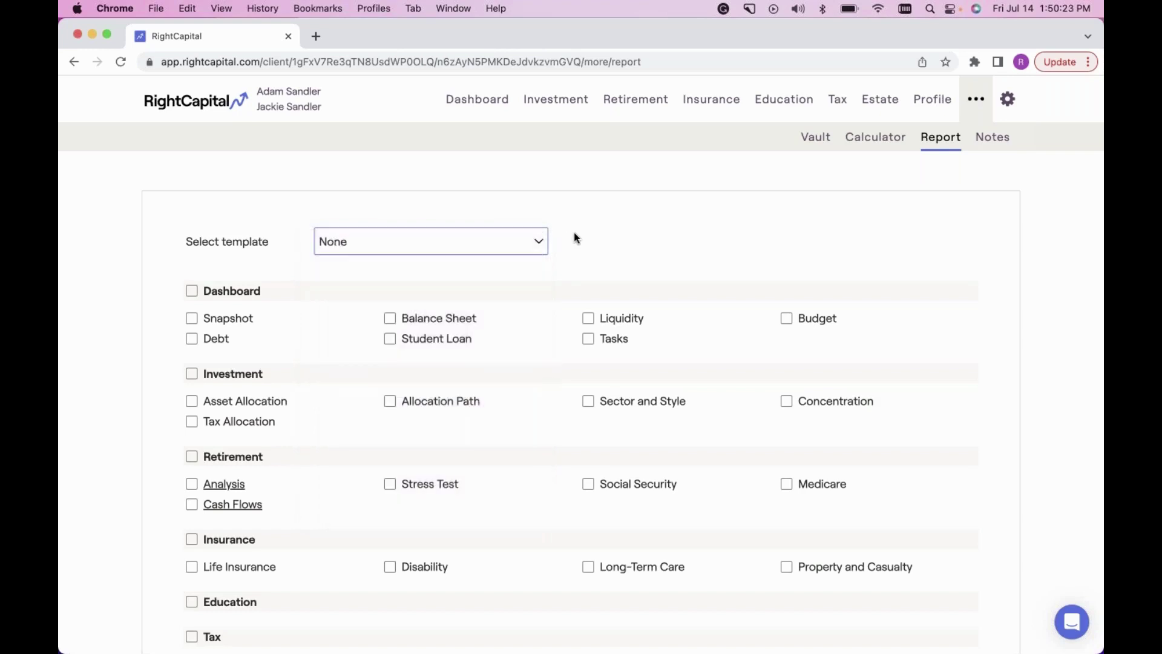